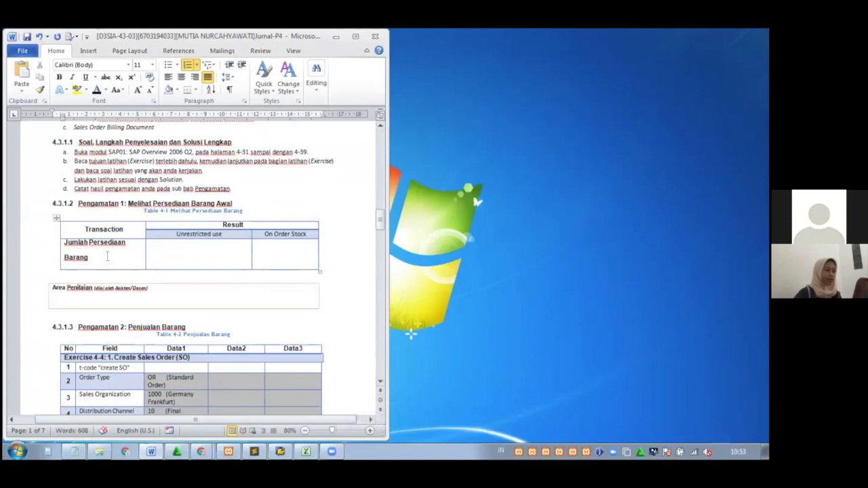
# Open SAP Logon, position its window, and launch the saved SAP system connection
pyautogui.click(281, 451)
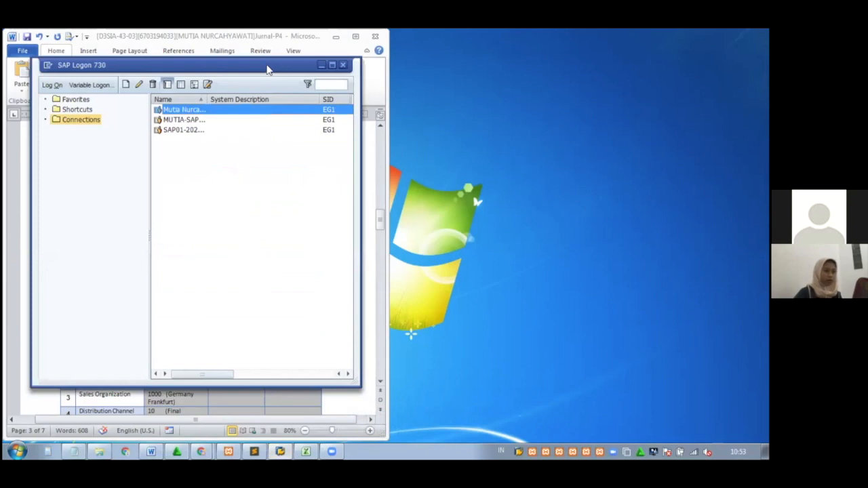
pyautogui.moveTo(268, 69); pyautogui.dragTo(641, 64)
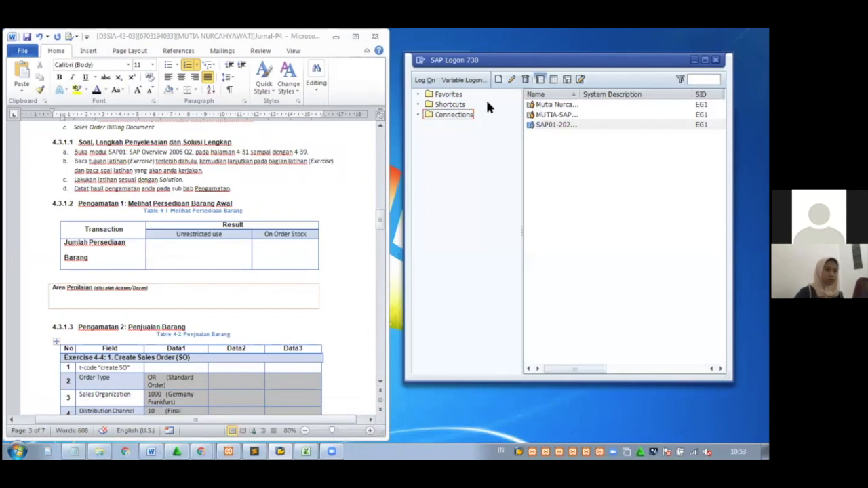
pyautogui.moveTo(447, 67); pyautogui.dragTo(451, 129)
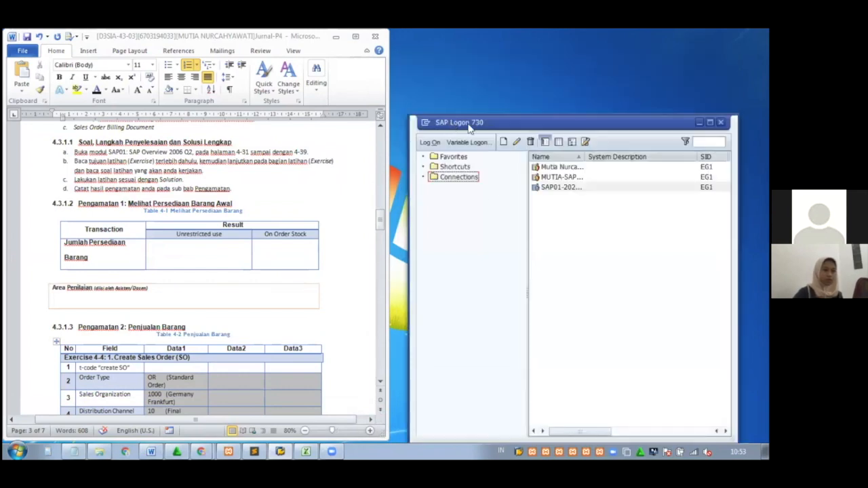
pyautogui.doubleClick(570, 168)
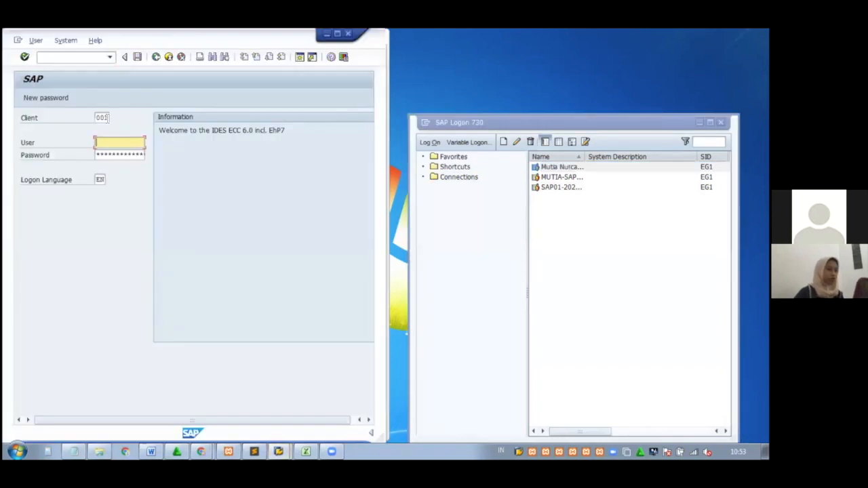
# Log on to client 928 with the saved user name and the account password
pyautogui.click(105, 117)
pyautogui.press('BackSpace')
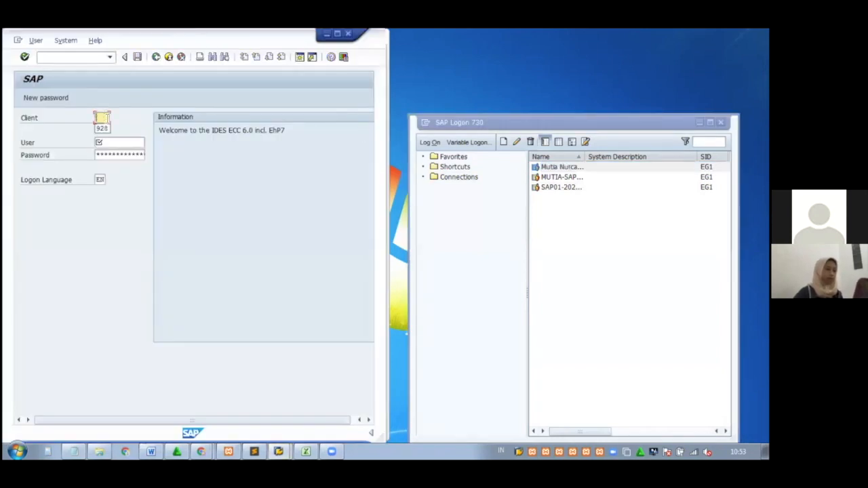
pyautogui.click(102, 128)
pyautogui.click(116, 143)
pyautogui.write('21')
pyautogui.click(99, 154)
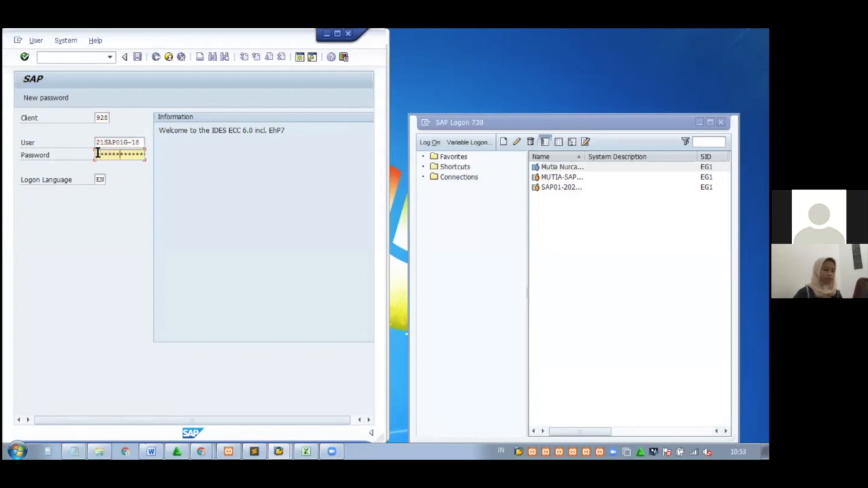
pyautogui.press('Return')
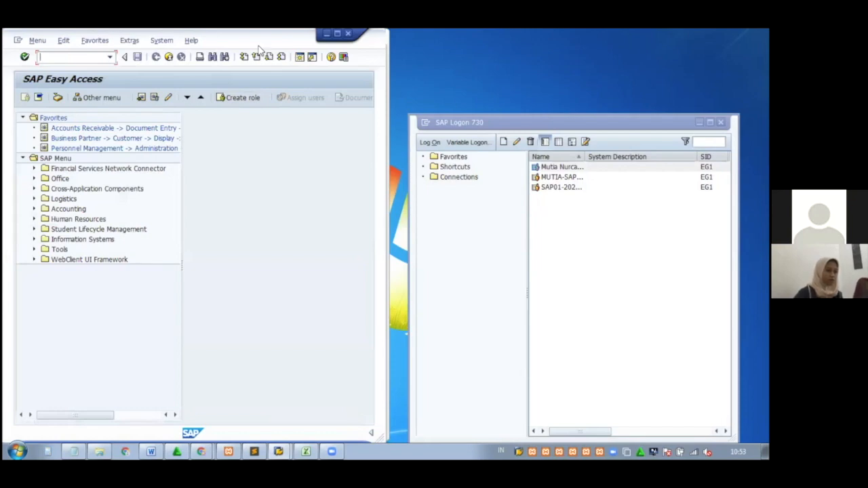
pyautogui.moveTo(258, 46); pyautogui.dragTo(619, 30)
# Snap SAP beside Word and start transaction MMBE
pyautogui.press('super+Right')
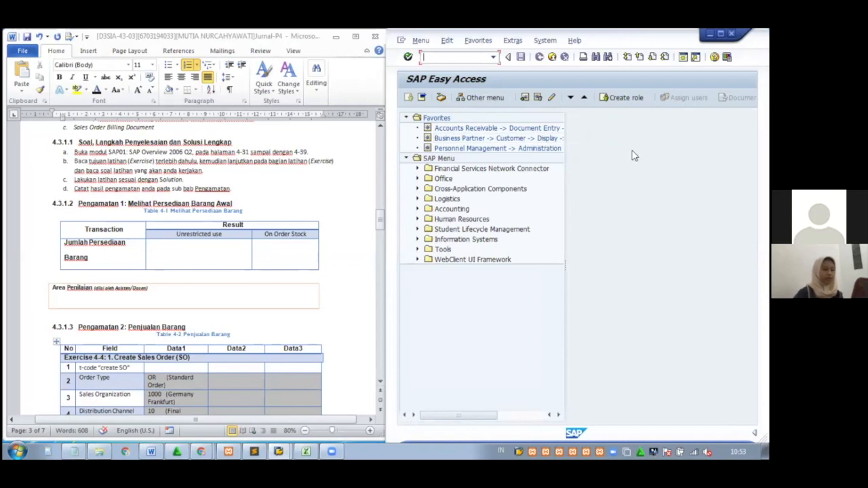
pyautogui.write('MMBE')
pyautogui.press('Return')
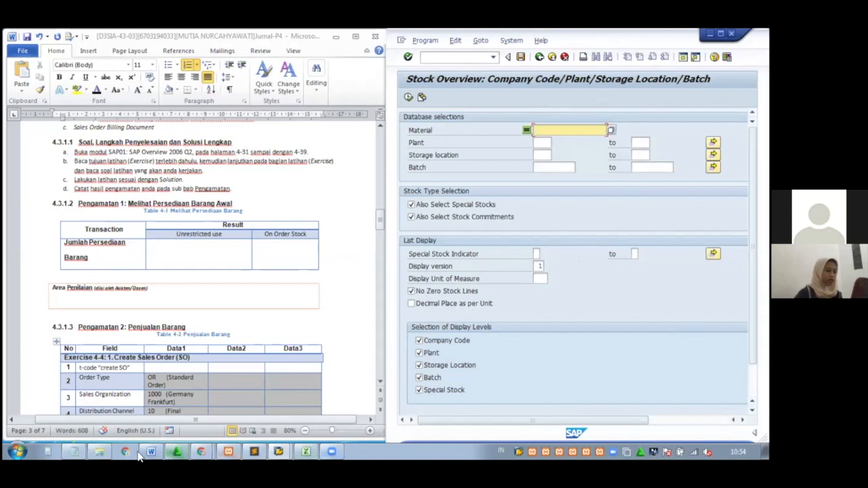
# Enter material T-MMG-18, plant 1000, storage location 0001 and batch G from the notes
pyautogui.click(75, 453)
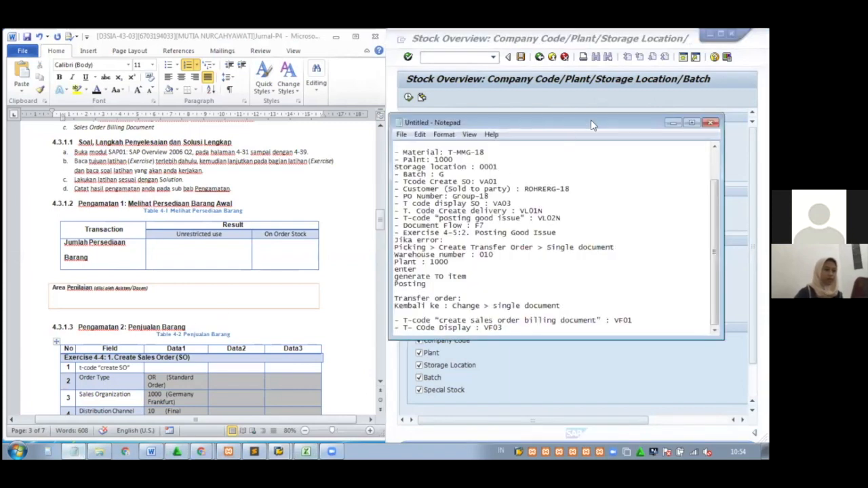
pyautogui.moveTo(591, 125); pyautogui.dragTo(251, 100)
pyautogui.moveTo(148, 128); pyautogui.dragTo(106, 127)
pyautogui.hotkey('ctrl', 'c')
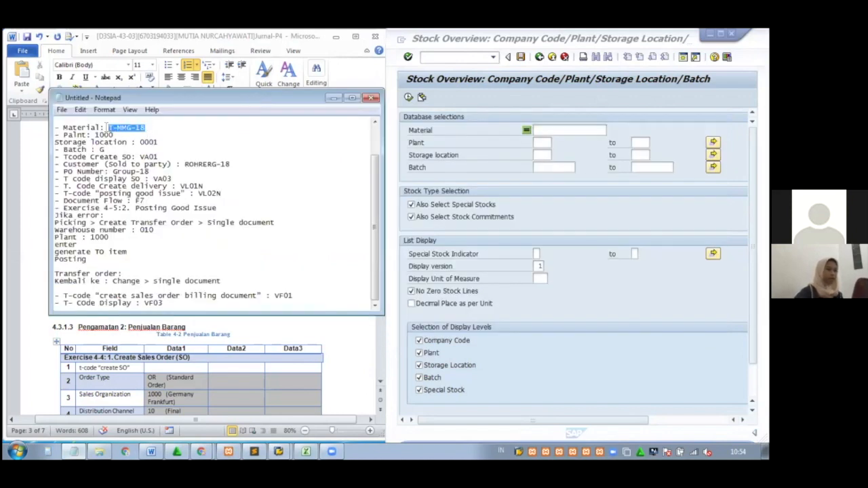
pyautogui.click(585, 130)
pyautogui.hotkey('ctrl', 'v')
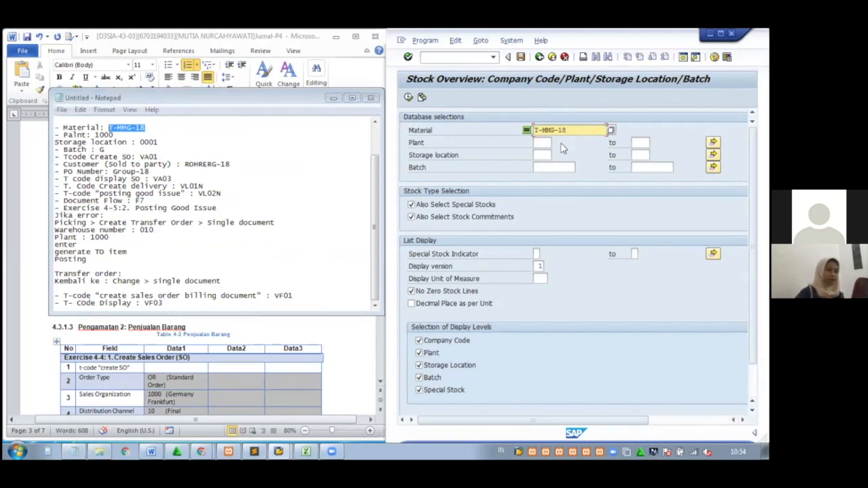
pyautogui.click(545, 143)
pyautogui.write('100')
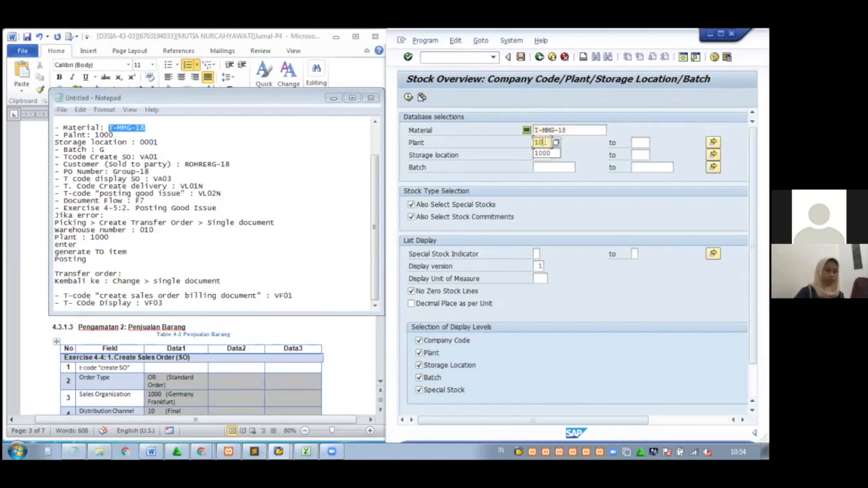
pyautogui.write('0')
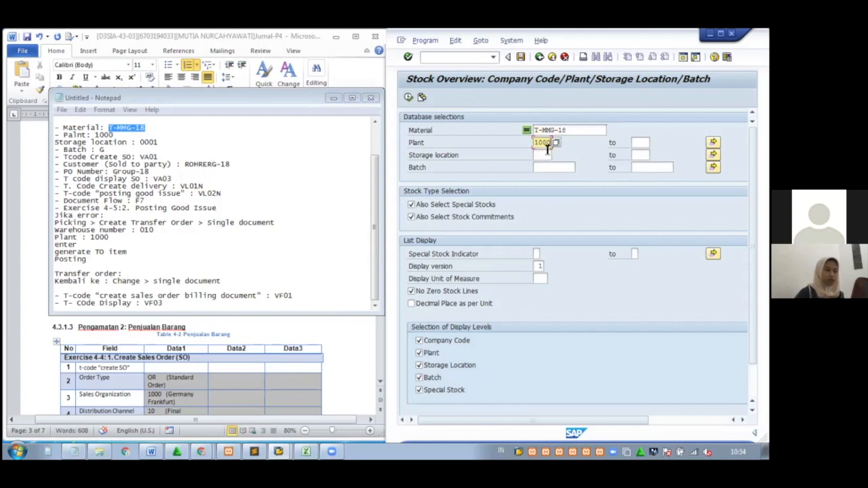
pyautogui.click(544, 155)
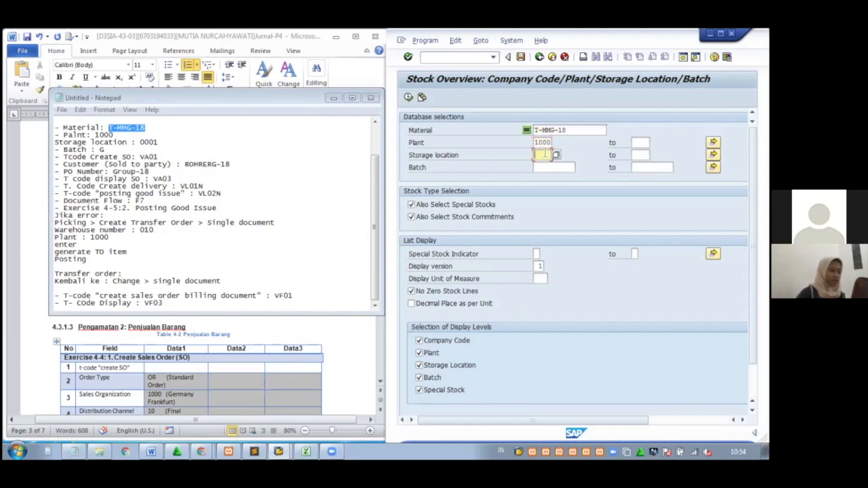
pyautogui.write('0001')
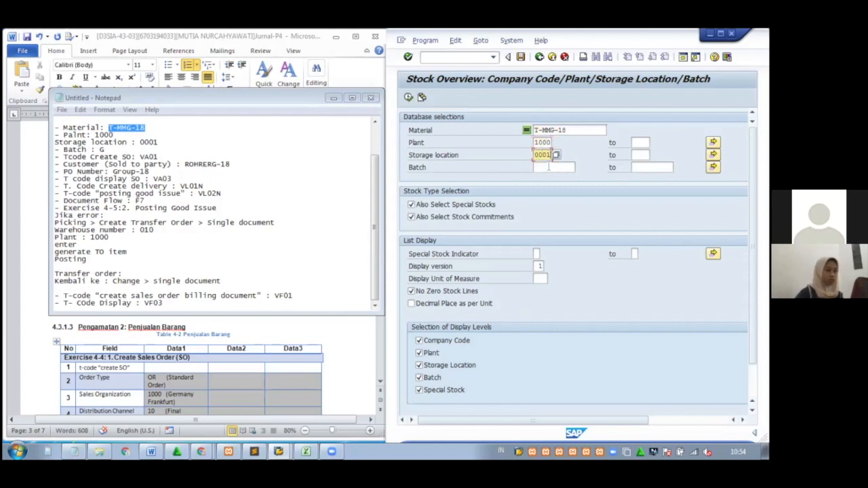
pyautogui.click(552, 167)
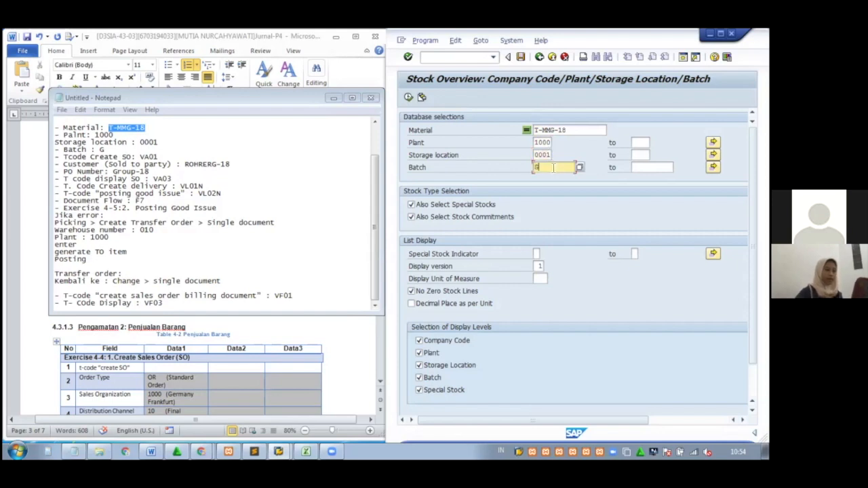
pyautogui.write('G')
pyautogui.press('Return')
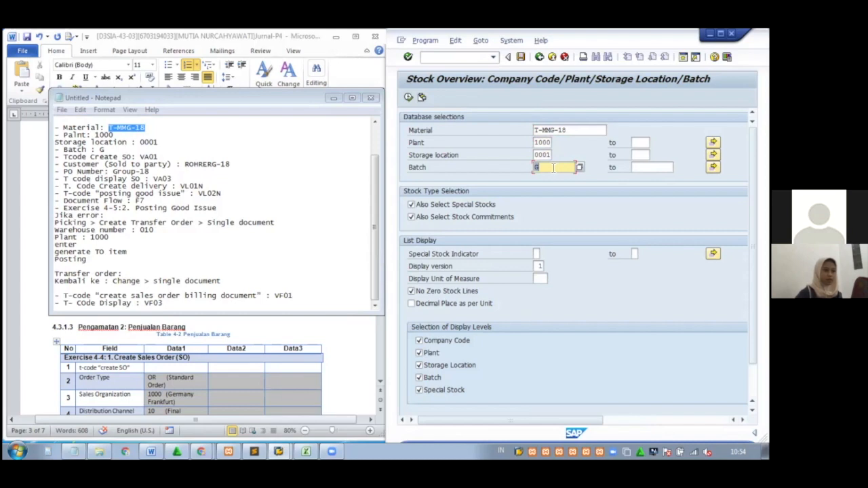
# Run the stock overview and record 10,000 unrestricted and 30,000 on-order stock in Word
pyautogui.click(409, 98)
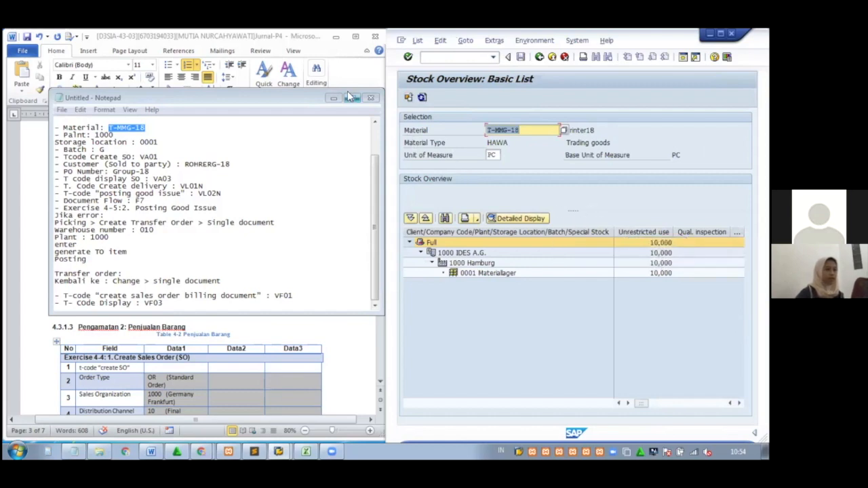
pyautogui.moveTo(281, 45); pyautogui.dragTo(290, 83)
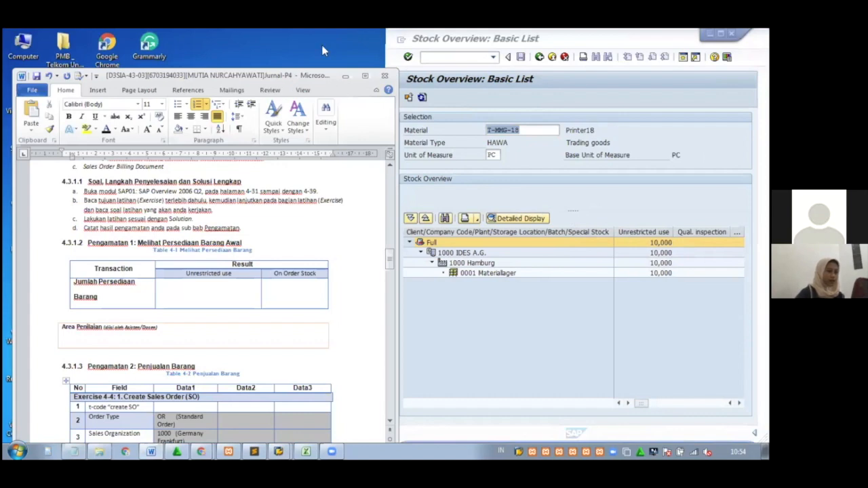
pyautogui.moveTo(313, 68); pyautogui.dragTo(298, 29)
pyautogui.click(162, 289)
pyautogui.write('1')
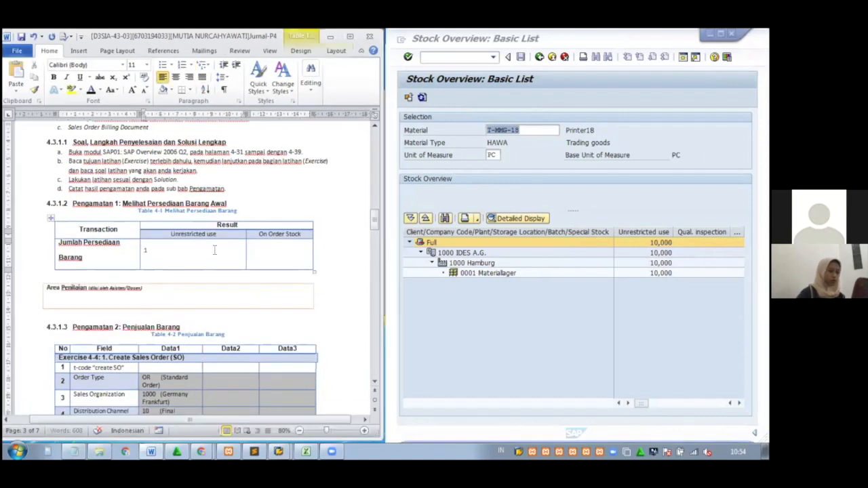
pyautogui.write('0,000')
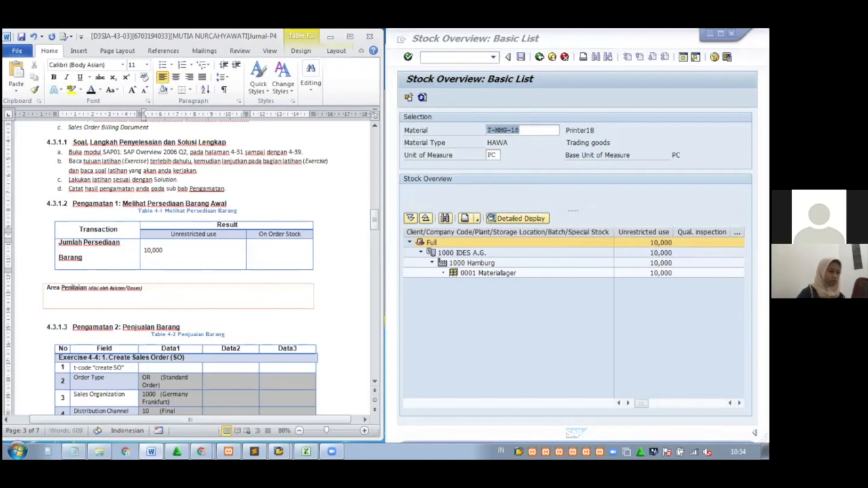
pyautogui.click(650, 404)
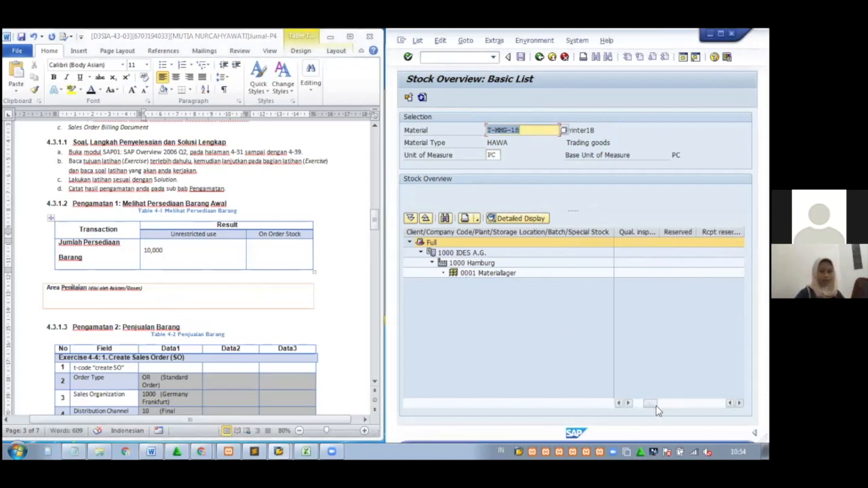
pyautogui.moveTo(655, 409)
pyautogui.mouseDown()
pyautogui.moveTo(678, 404)
pyautogui.moveTo(670, 405)
pyautogui.mouseUp()
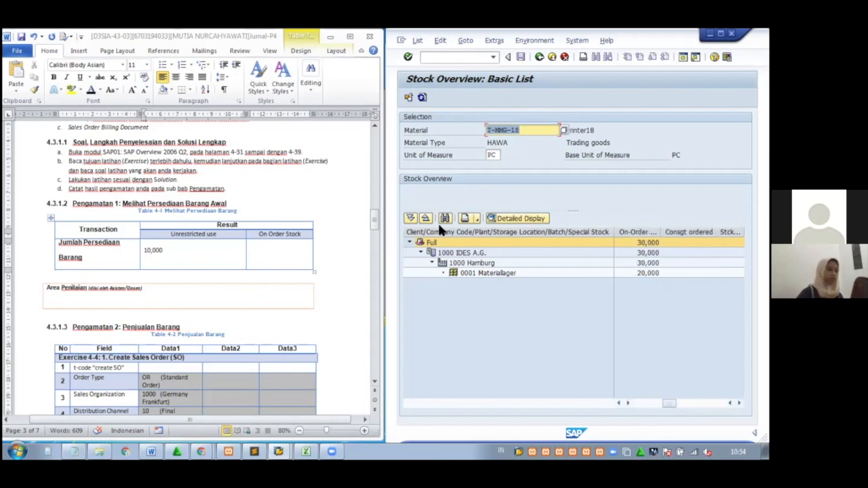
pyautogui.click(294, 247)
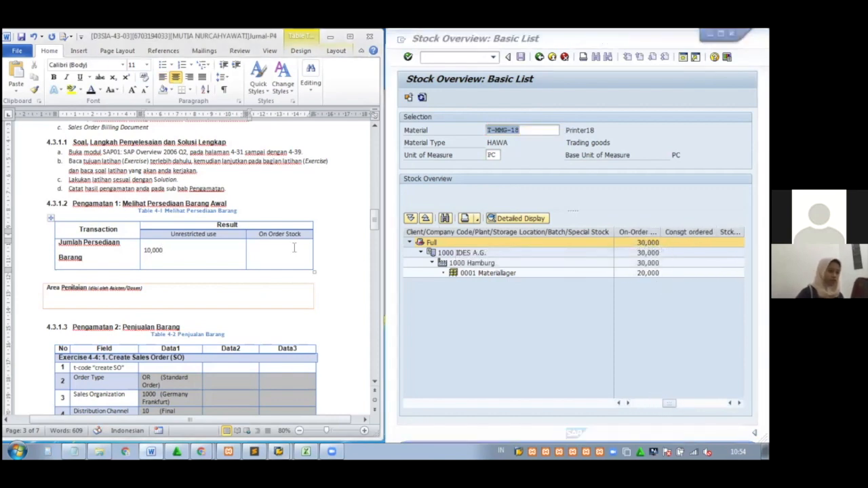
pyautogui.write('30,000')
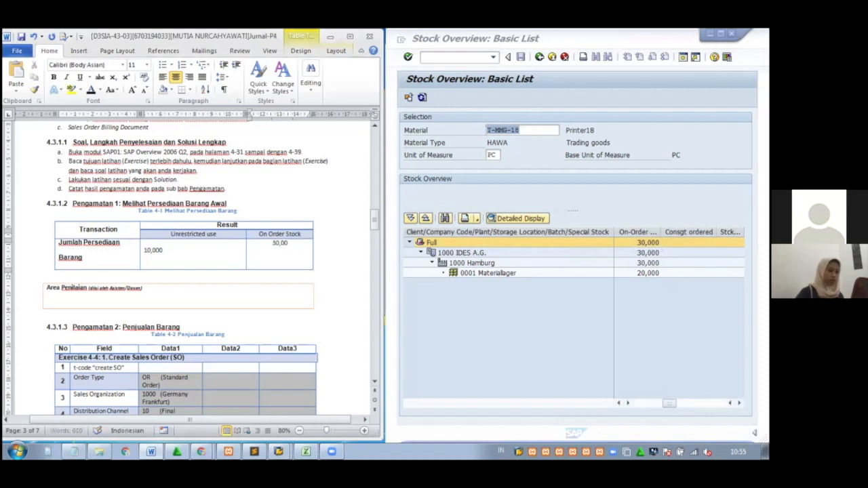
pyautogui.click(344, 263)
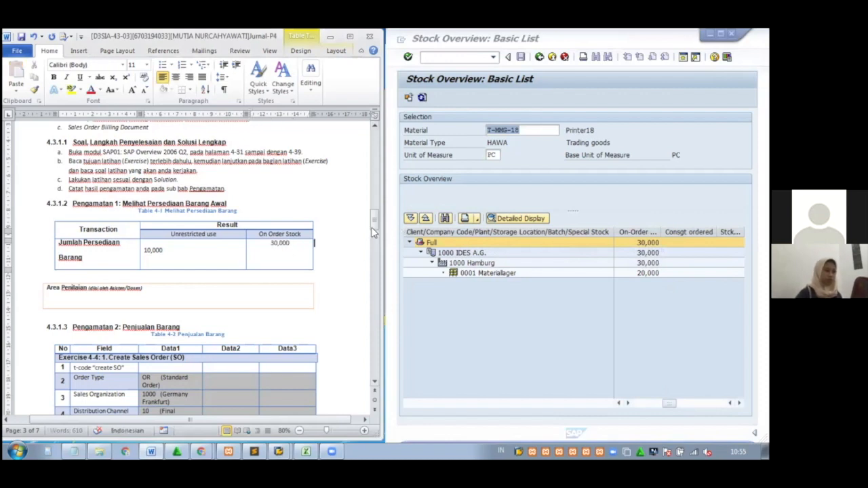
pyautogui.moveTo(376, 223); pyautogui.dragTo(377, 233)
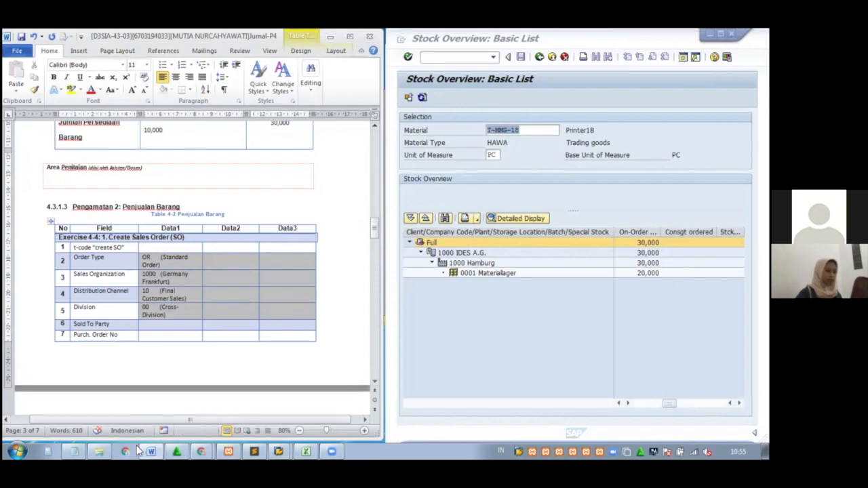
pyautogui.moveTo(200, 456)
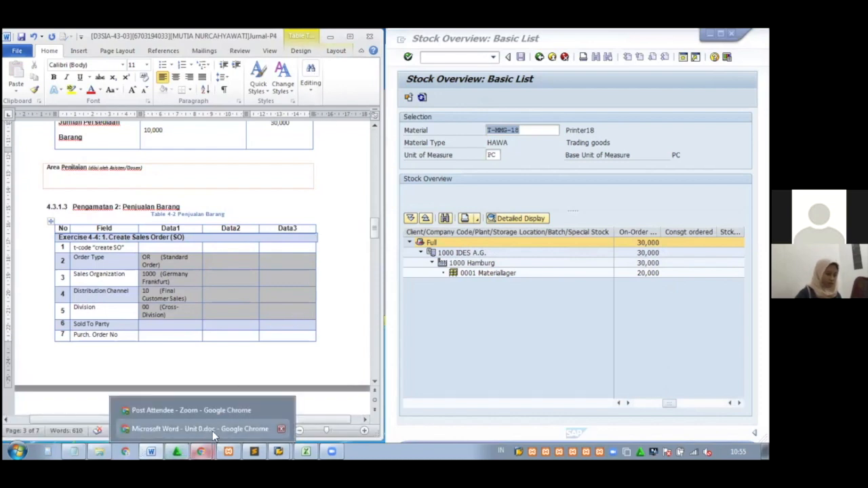
# Scroll the exercise PDF to Solution 4-4 on page 140 and dock it left
pyautogui.click(211, 431)
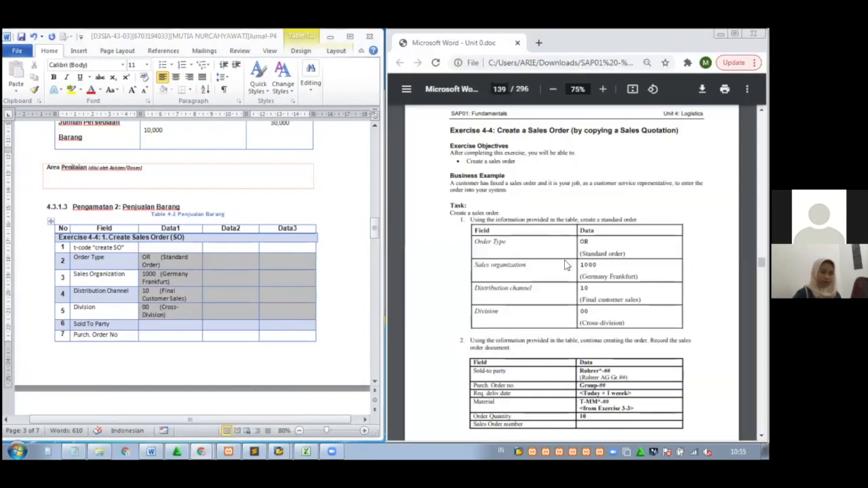
pyautogui.scroll(-5, 566, 264)
pyautogui.scroll(-5, 566, 265)
pyautogui.scroll(-7, 566, 265)
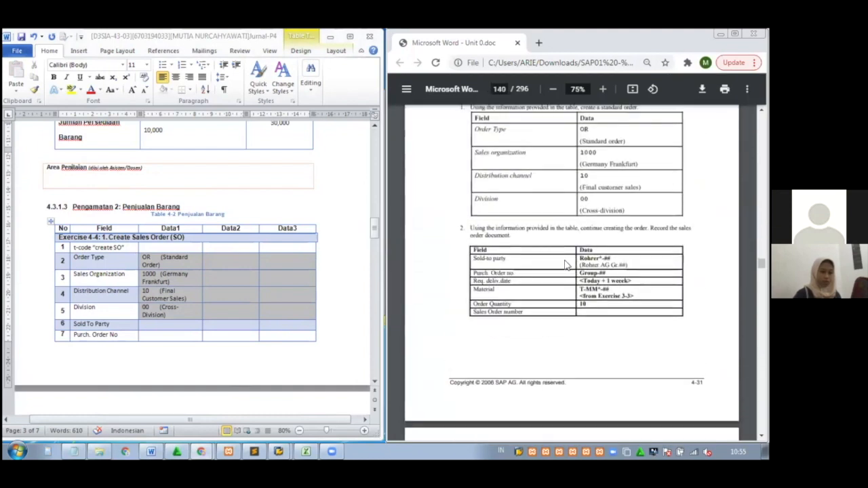
pyautogui.scroll(15, 567, 264)
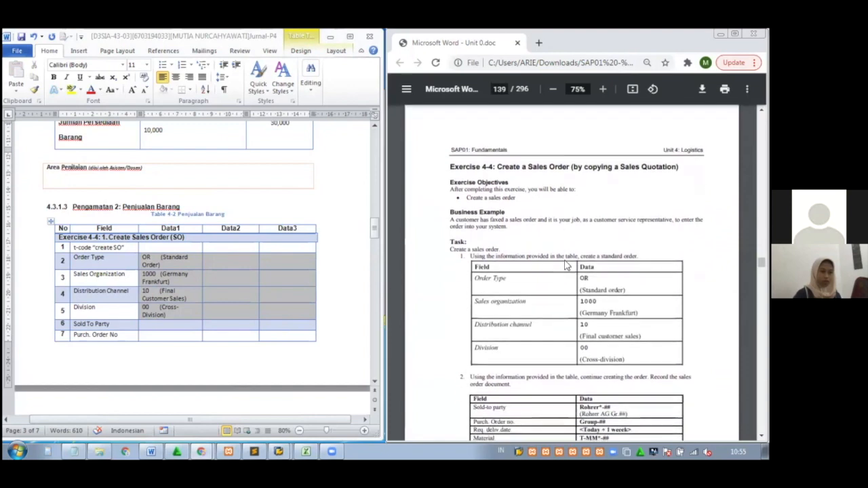
pyautogui.scroll(-3, 566, 264)
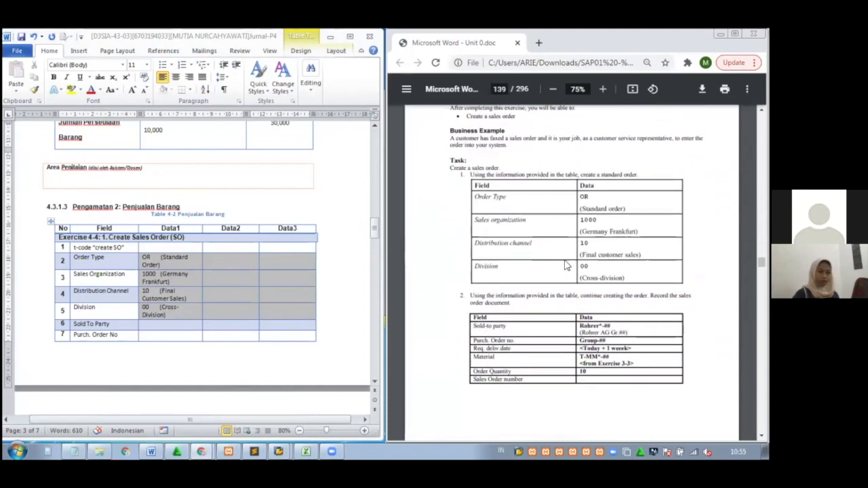
pyautogui.scroll(-3, 566, 265)
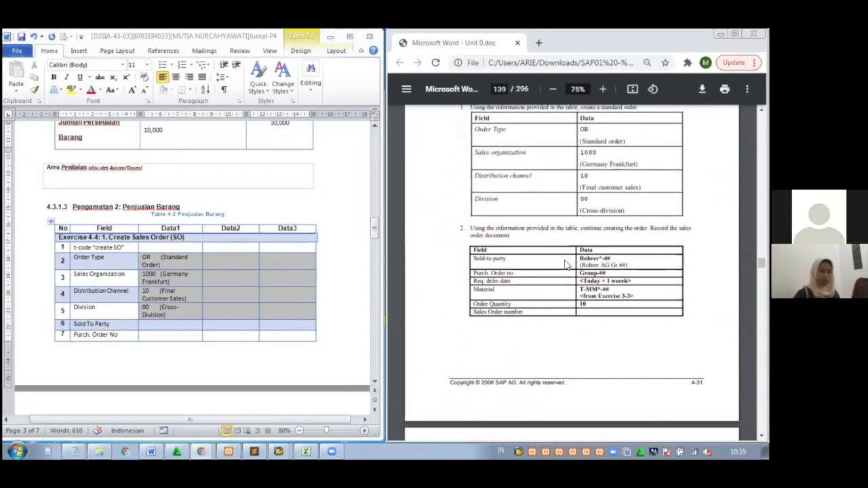
pyautogui.scroll(-1, 566, 265)
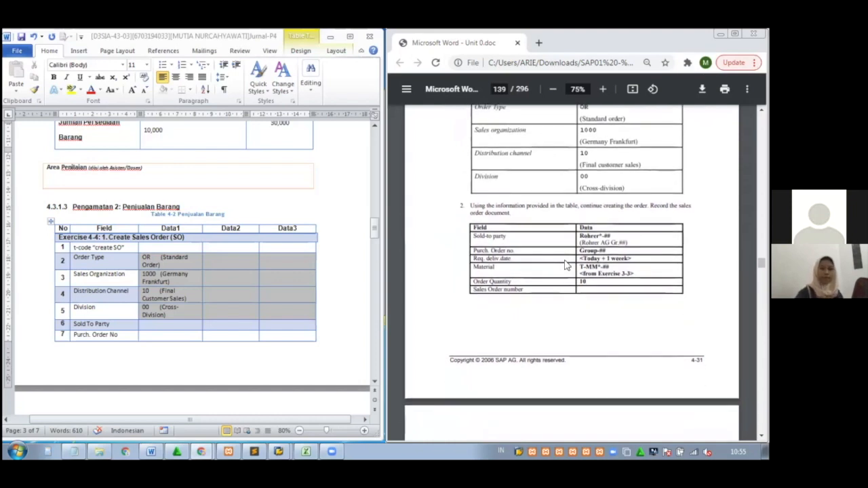
pyautogui.scroll(-5, 567, 266)
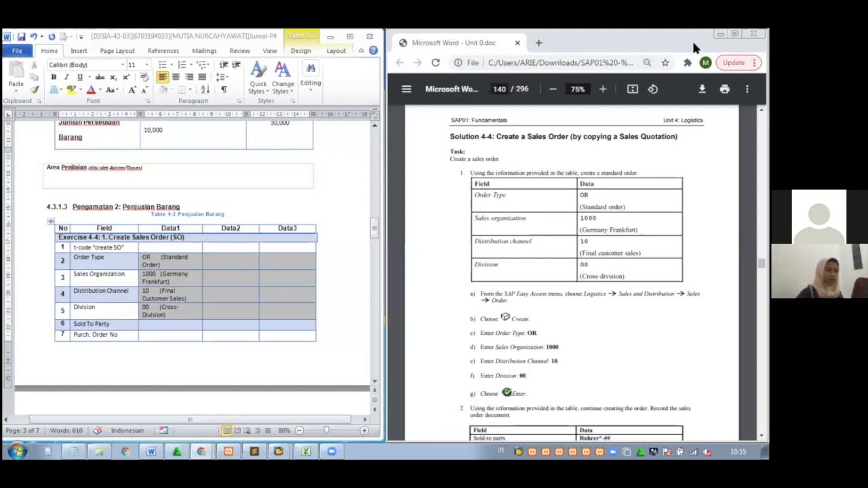
pyautogui.moveTo(692, 38); pyautogui.dragTo(330, 53)
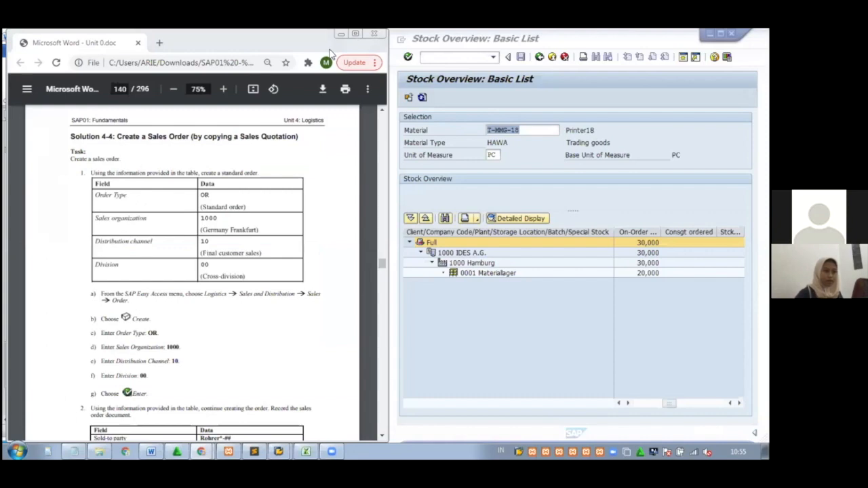
# Return to Easy Access and launch Logistics > Sales and Distribution > Sales > Order > Create
pyautogui.click(539, 57)
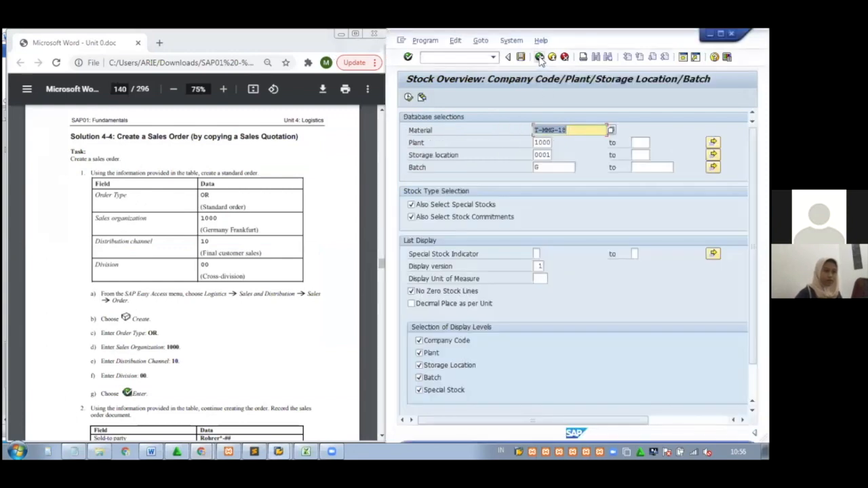
pyautogui.click(540, 57)
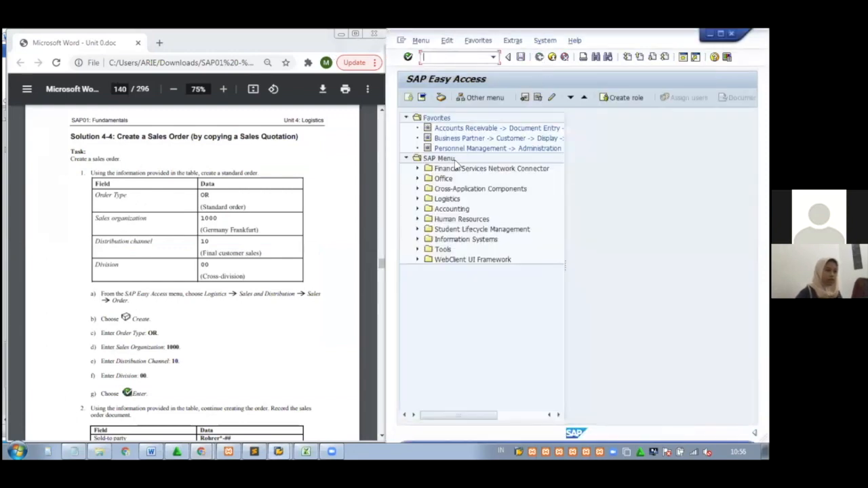
pyautogui.click(417, 198)
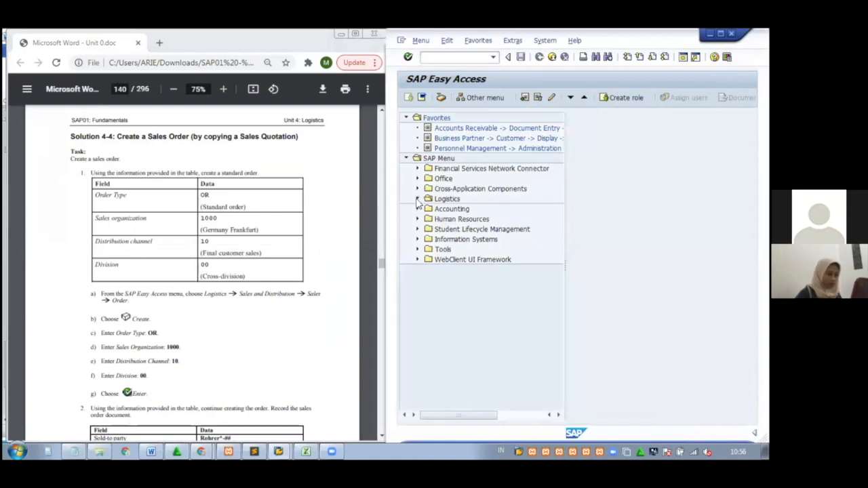
pyautogui.click(428, 219)
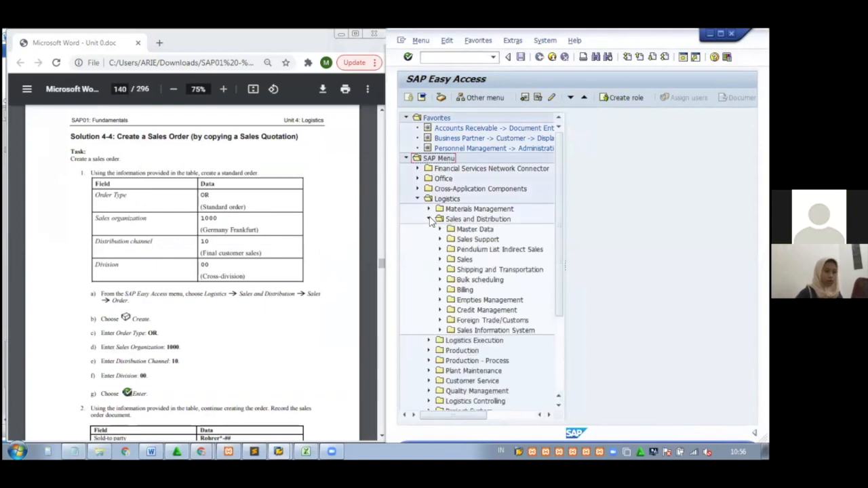
pyautogui.click(441, 260)
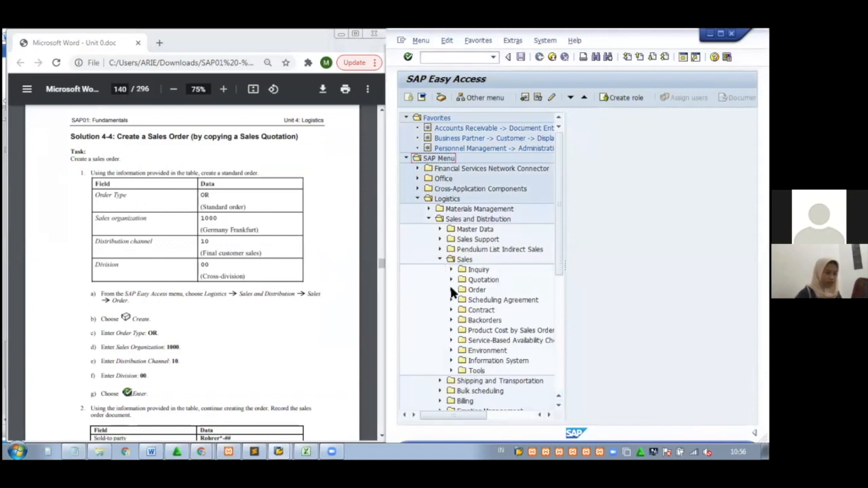
pyautogui.click(452, 290)
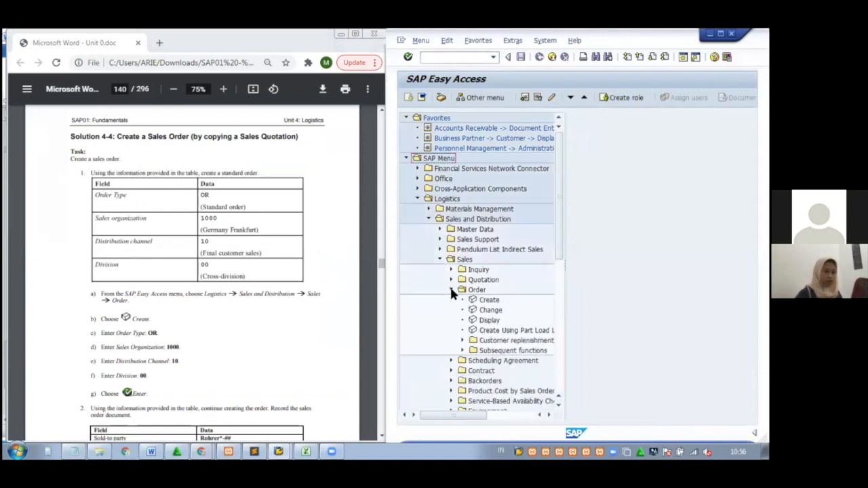
pyautogui.doubleClick(488, 301)
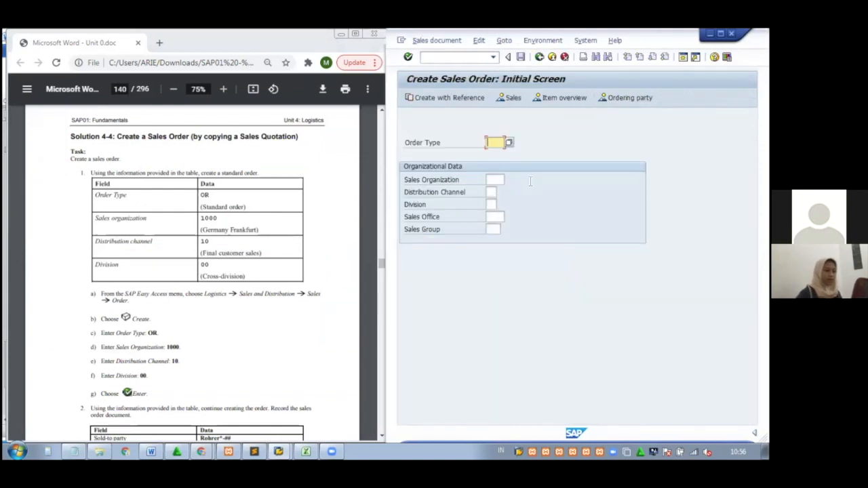
# Fill order type OR, sales organization 1000, distribution channel 10 and division 00
pyautogui.write('OR')
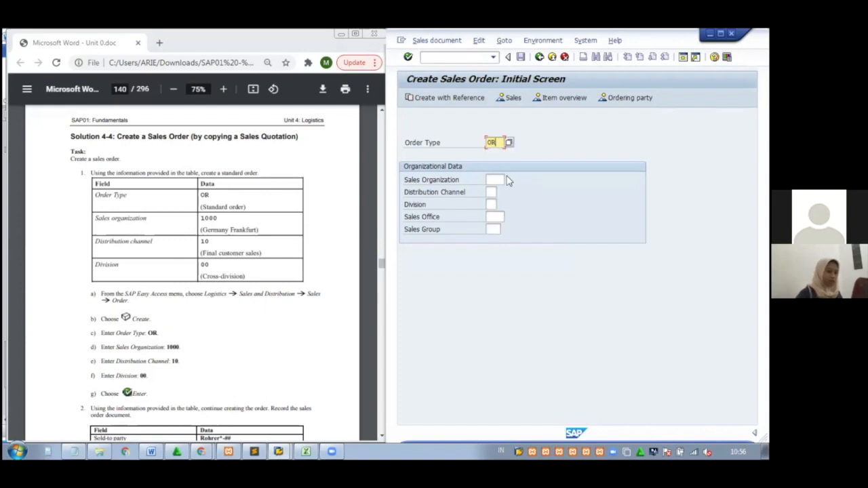
pyautogui.click(500, 177)
pyautogui.write('10')
pyautogui.click(502, 190)
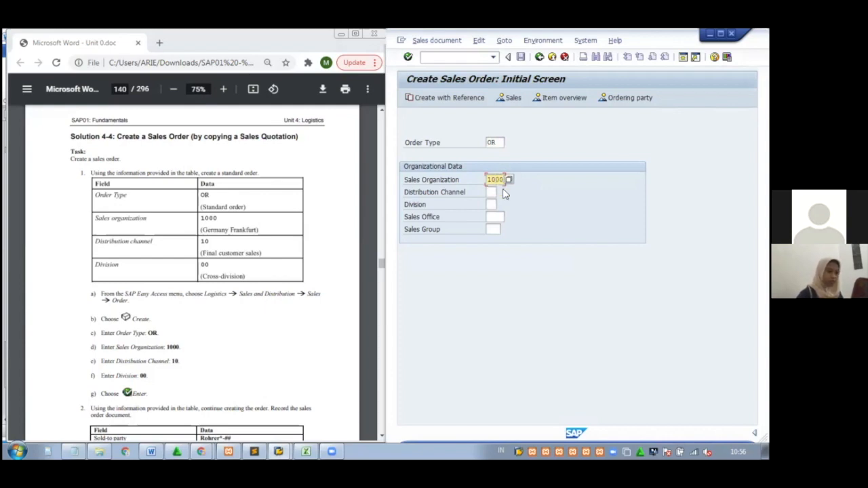
pyautogui.click(491, 192)
pyautogui.write('10')
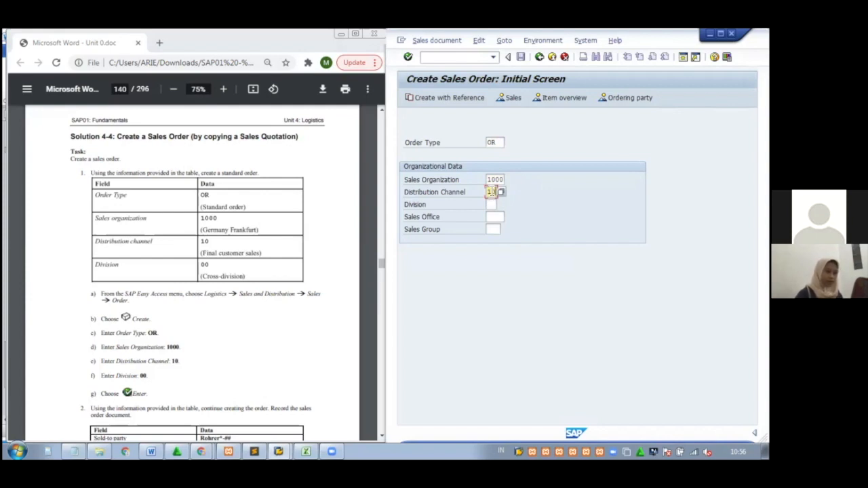
pyautogui.click(493, 205)
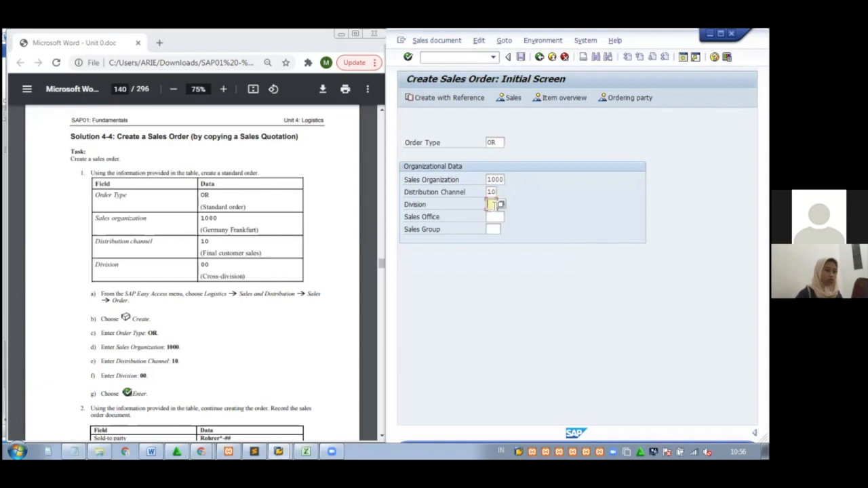
pyautogui.write('00')
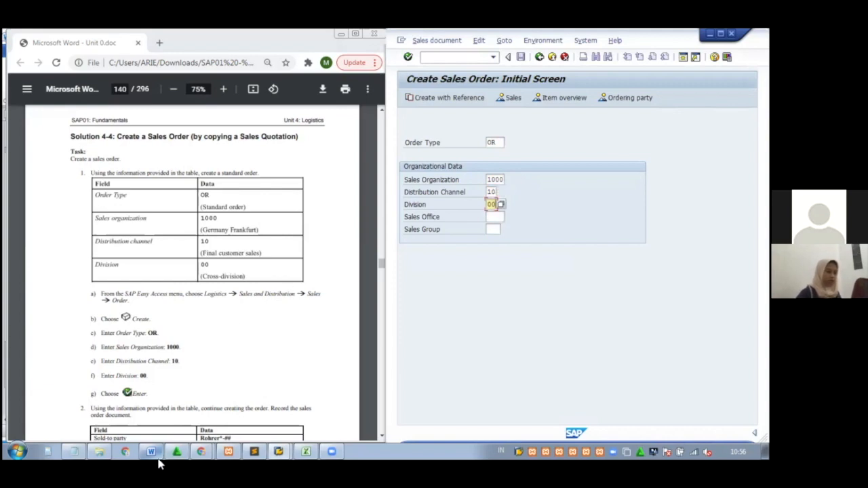
# Record VA01 in Word's create SO Data1 cell, then confirm SAP's initial order data
pyautogui.moveTo(160, 464)
pyautogui.click(214, 429)
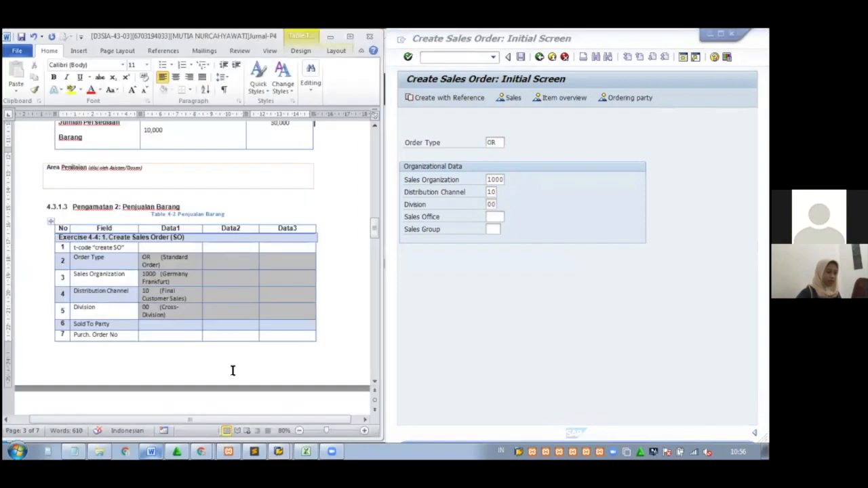
pyautogui.click(190, 252)
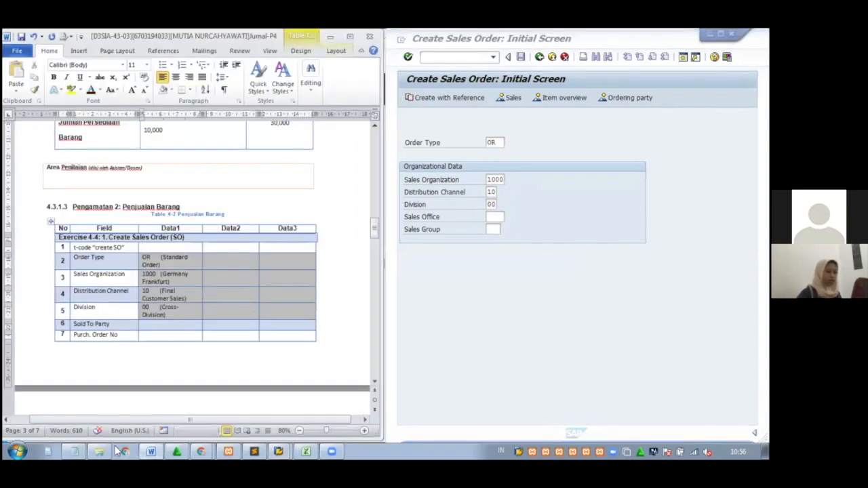
pyautogui.moveTo(81, 451)
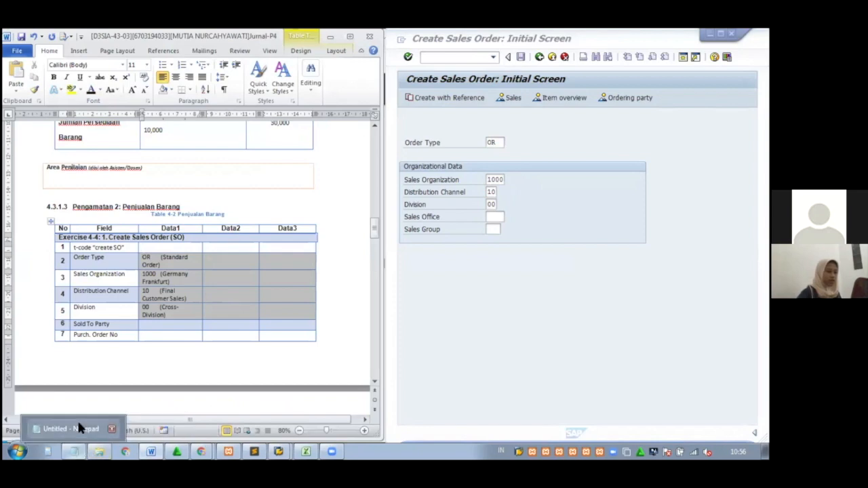
pyautogui.click(76, 420)
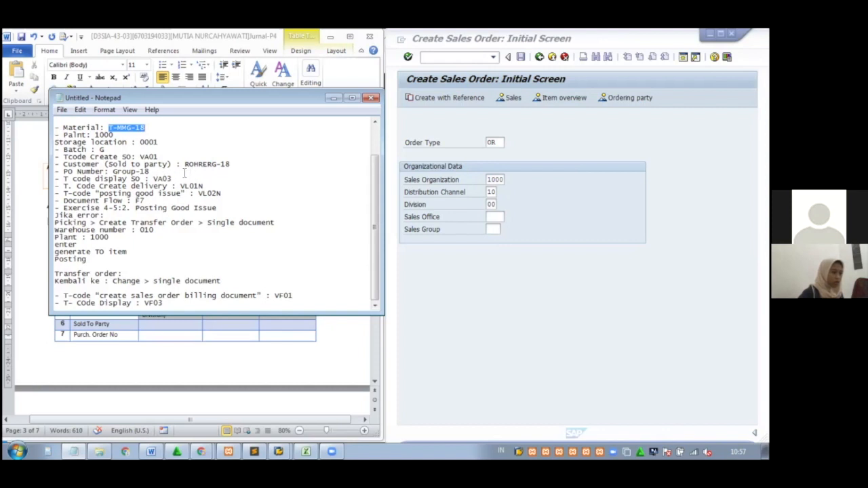
pyautogui.moveTo(163, 156); pyautogui.dragTo(141, 156)
pyautogui.hotkey('ctrl', 'c')
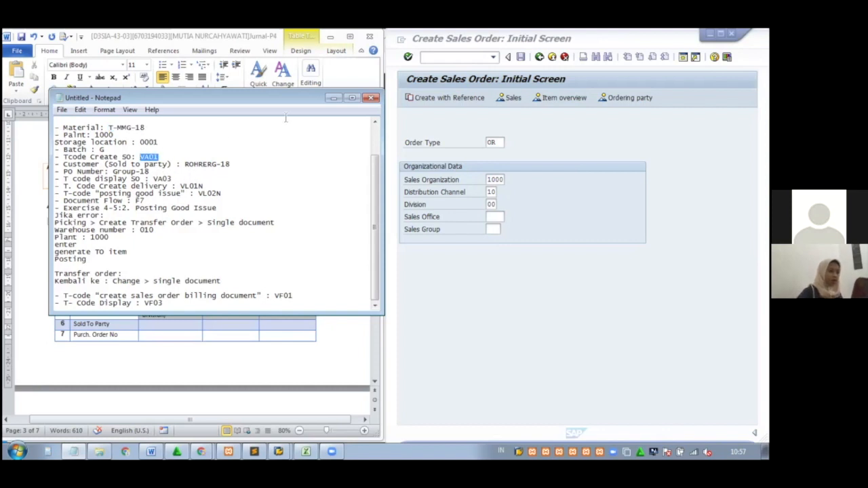
pyautogui.click(333, 97)
pyautogui.hotkey('ctrl', 'v')
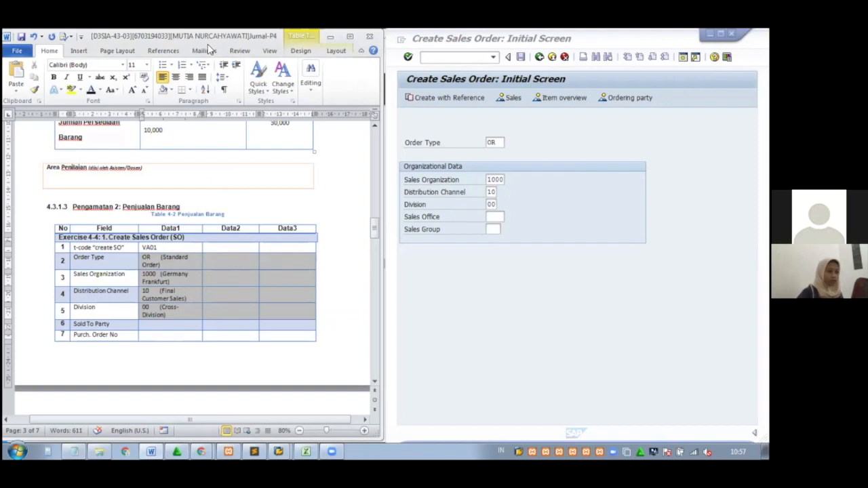
pyautogui.hotkey('alt', 'Tab')
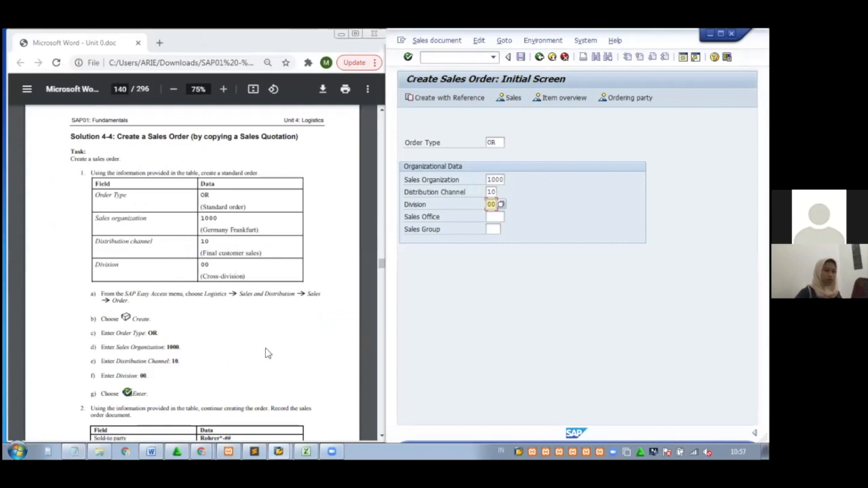
pyautogui.press('Return')
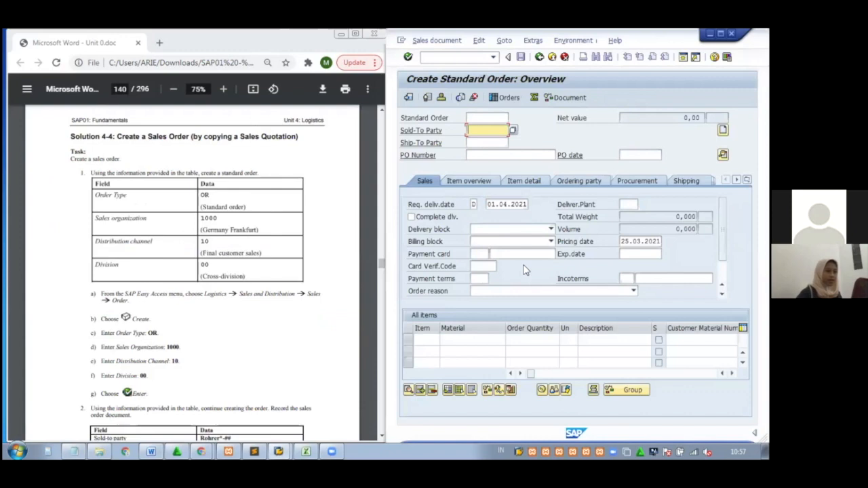
pyautogui.click(286, 333)
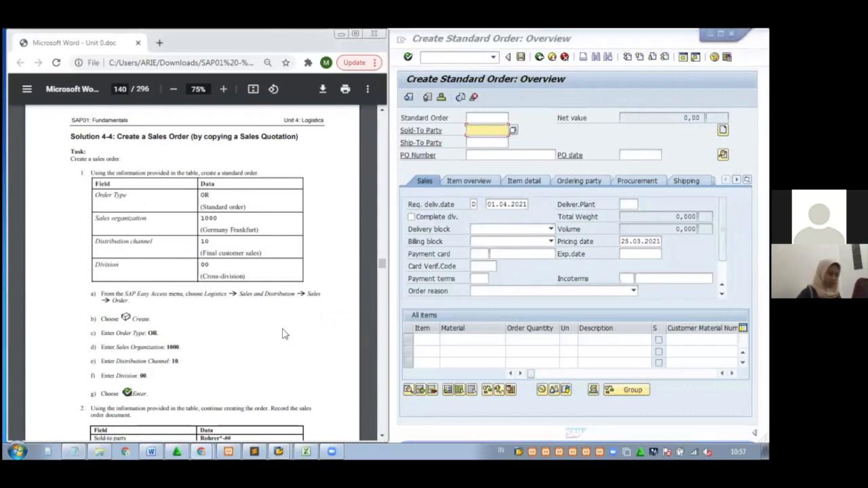
pyautogui.scroll(-1, 283, 333)
pyautogui.scroll(-3, 283, 333)
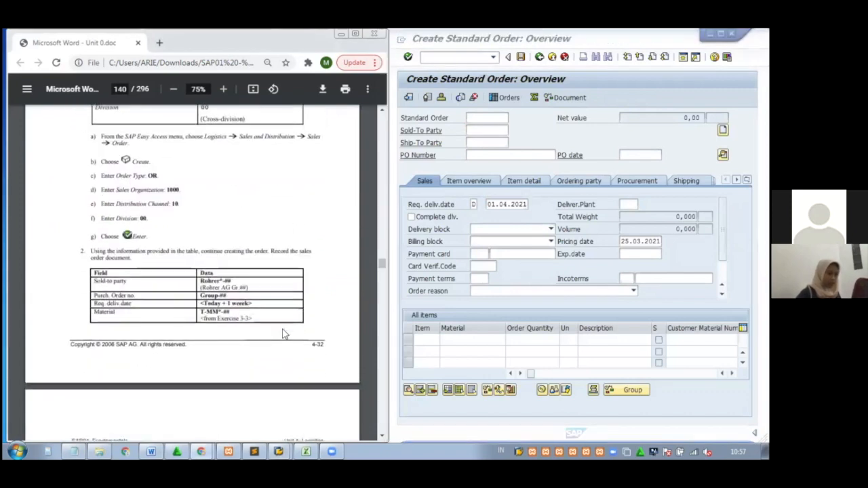
pyautogui.scroll(-1, 284, 334)
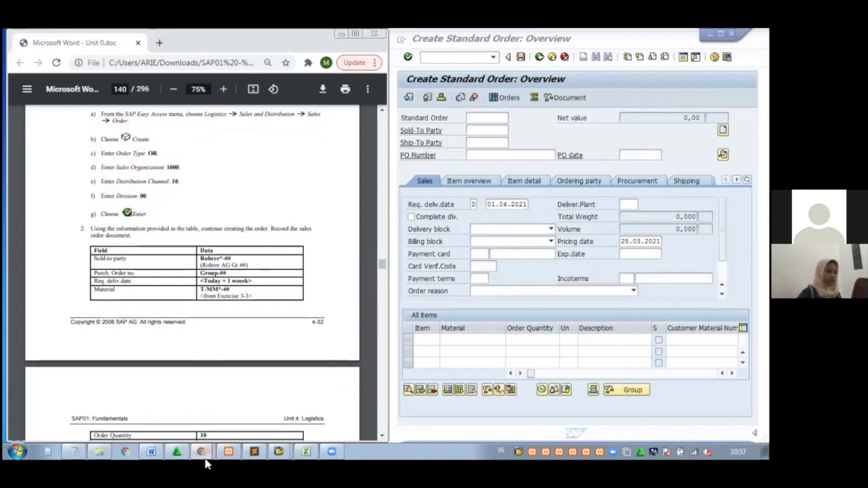
pyautogui.click(86, 443)
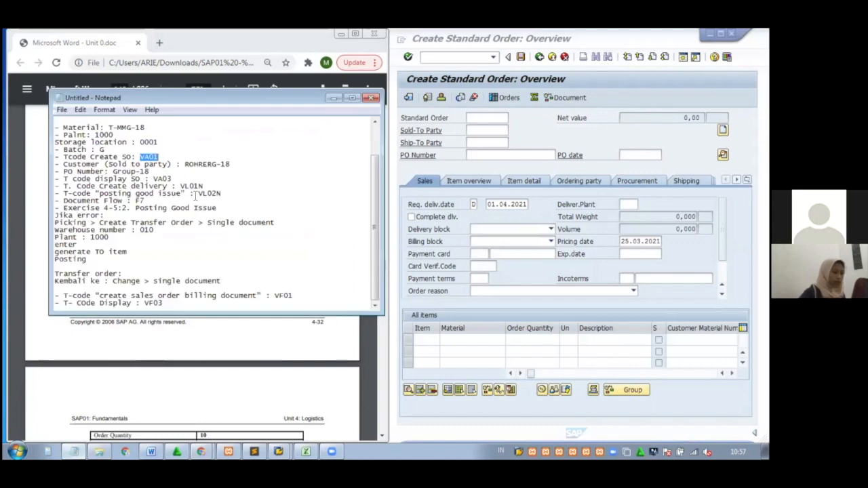
pyautogui.moveTo(231, 164); pyautogui.dragTo(188, 168)
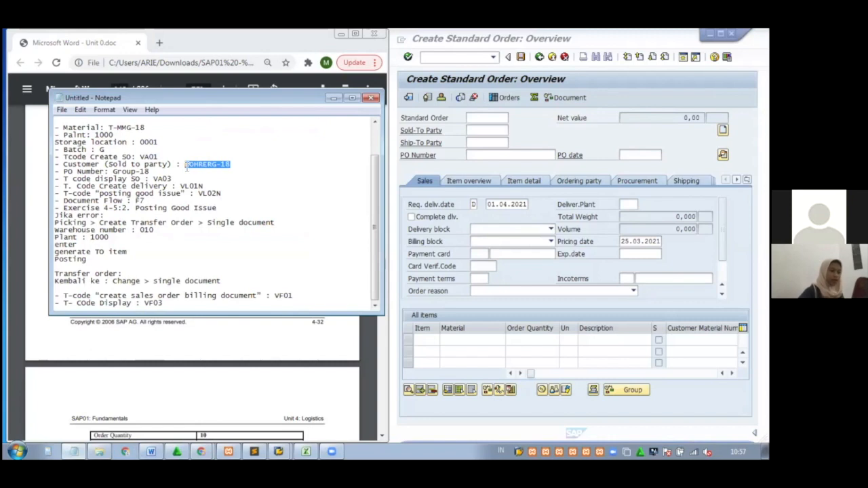
pyautogui.click(502, 129)
pyautogui.write('ROHRERG-18')
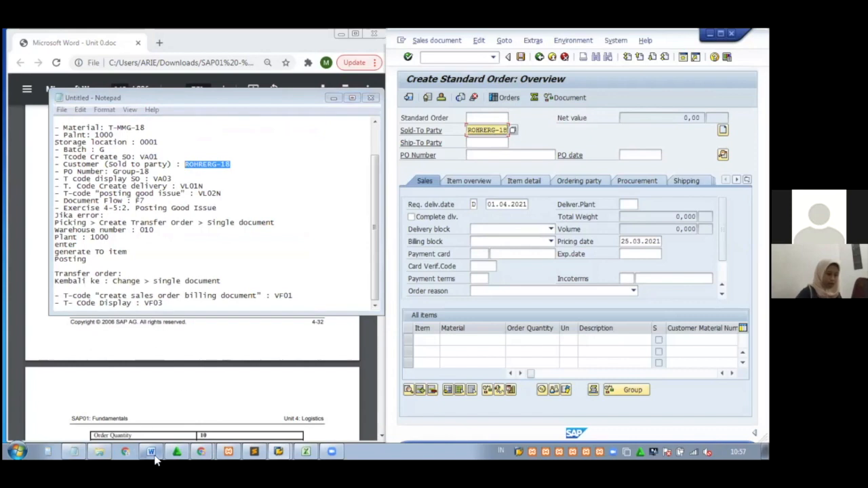
pyautogui.moveTo(153, 456)
pyautogui.click(184, 434)
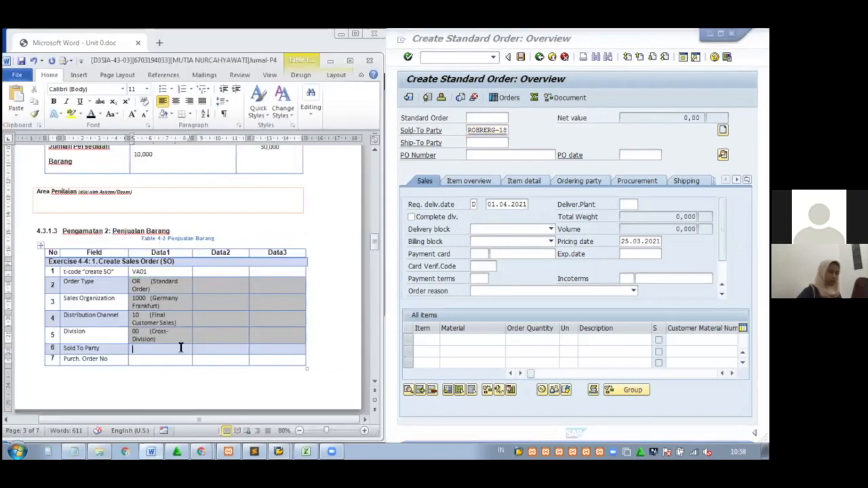
pyautogui.write('ROHRERG-18')
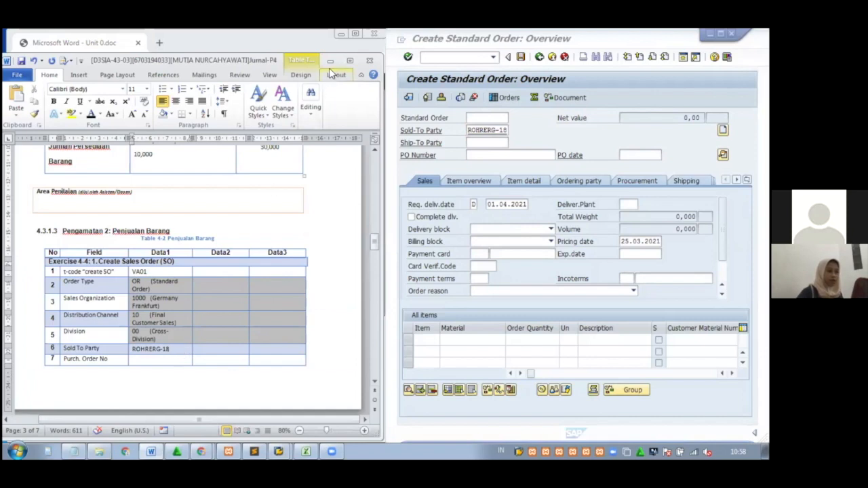
pyautogui.click(328, 61)
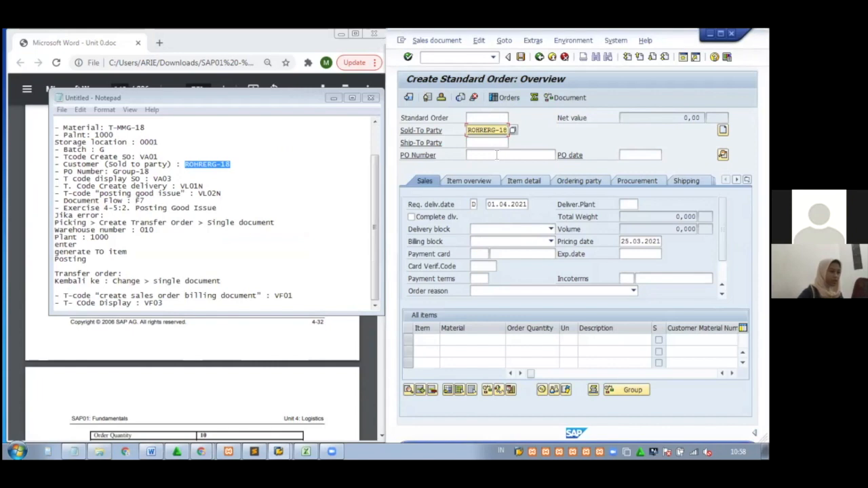
pyautogui.click(498, 154)
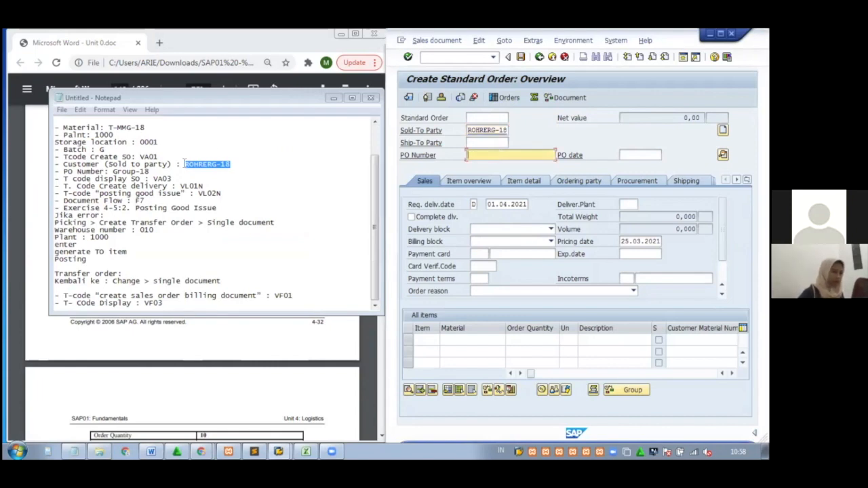
pyautogui.moveTo(156, 172); pyautogui.dragTo(111, 171)
pyautogui.hotkey('ctrl', 'c')
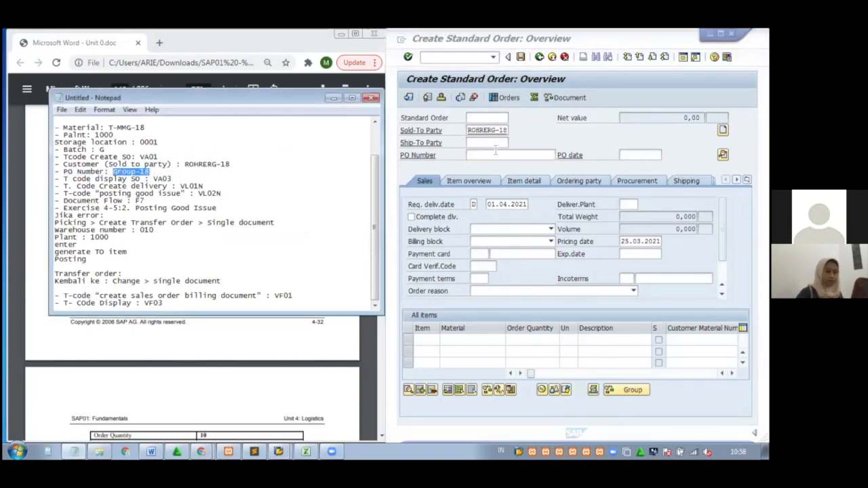
pyautogui.click(495, 153)
pyautogui.hotkey('ctrl', 'v')
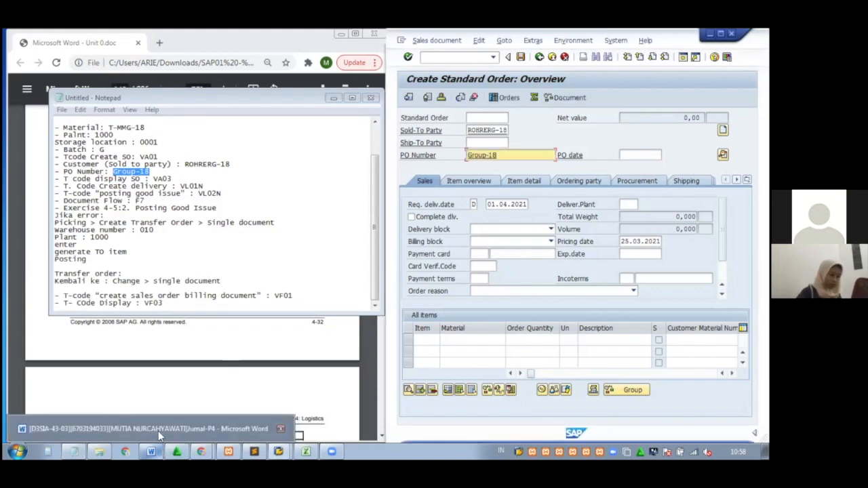
# Record Group-18 as Purch. Order No in Word and scroll the guide to page 141
pyautogui.click(161, 434)
pyautogui.click(172, 360)
pyautogui.hotkey('ctrl', 'v')
pyautogui.moveTo(374, 242); pyautogui.dragTo(375, 255)
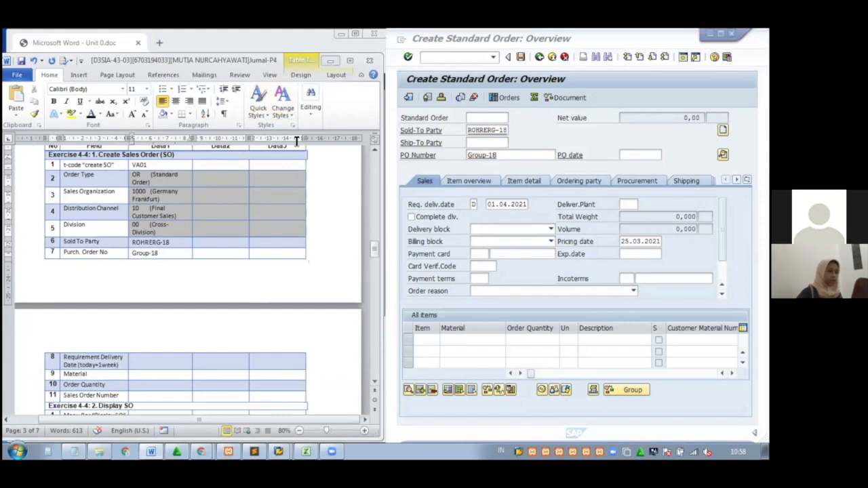
pyautogui.click(330, 60)
pyautogui.click(332, 101)
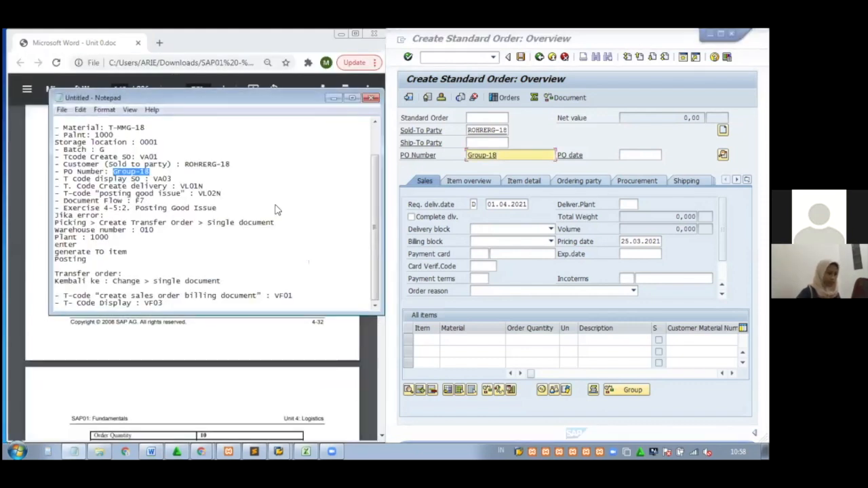
pyautogui.scroll(-5, 241, 262)
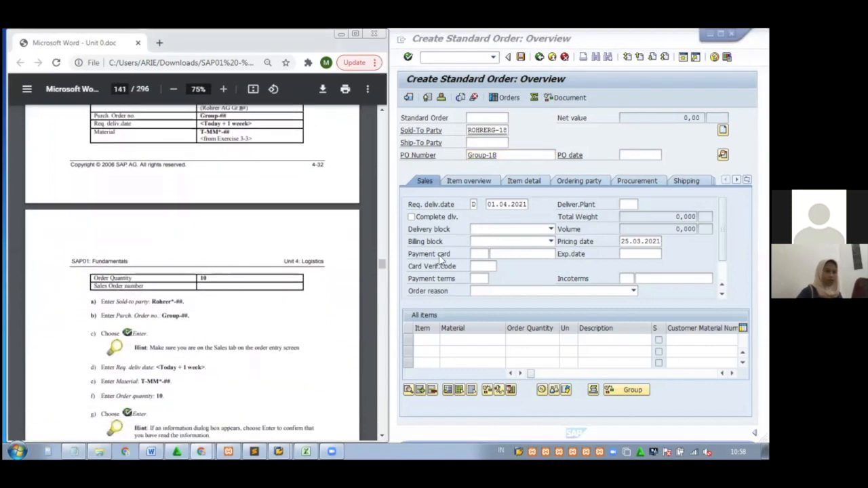
# Validate the order header and select requested delivery date 01.04.2021 for copying
pyautogui.click(512, 155)
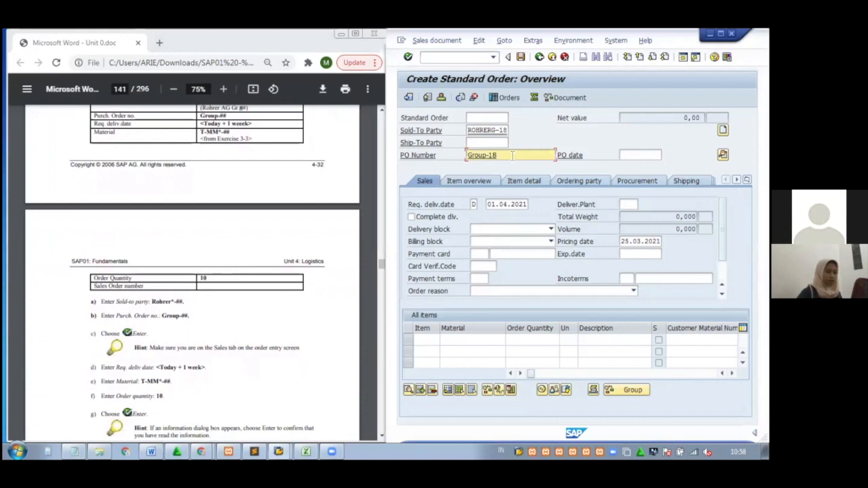
pyautogui.press('Return')
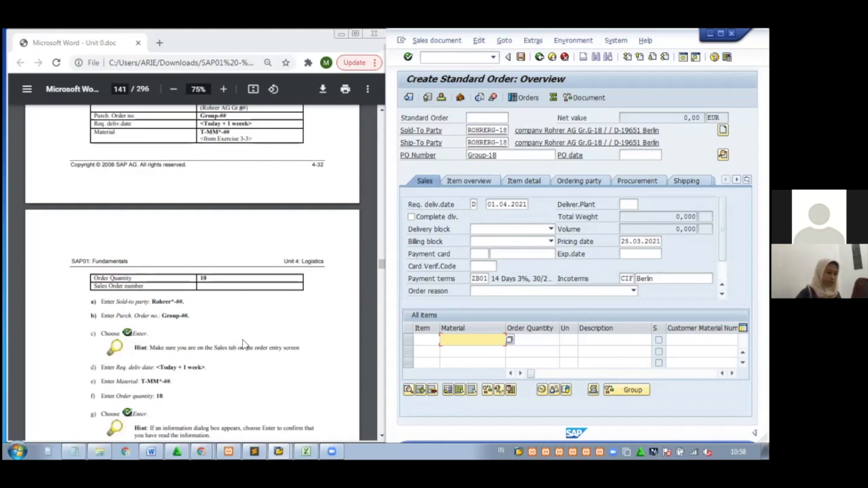
pyautogui.moveTo(533, 204); pyautogui.dragTo(473, 203)
pyautogui.hotkey('ctrl', 'c')
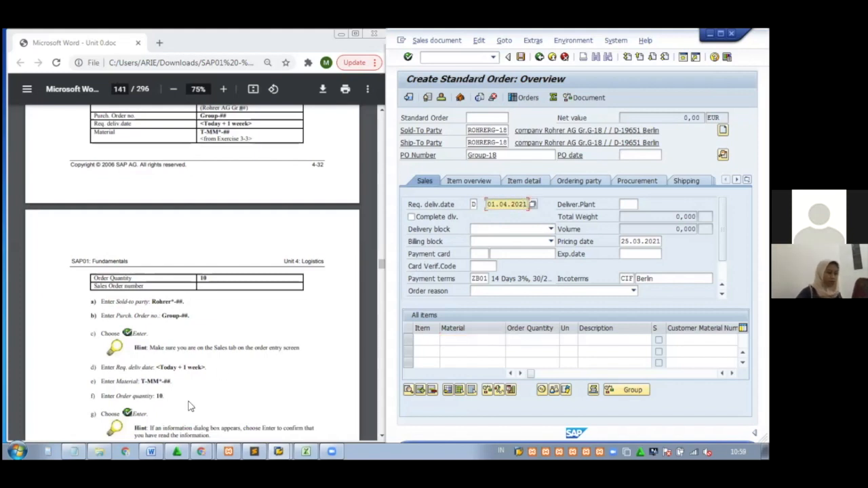
pyautogui.click(158, 455)
# Paste 01.04.2021 into the Requirement Delivery Date row (row 8) of the Word table
pyautogui.click(157, 429)
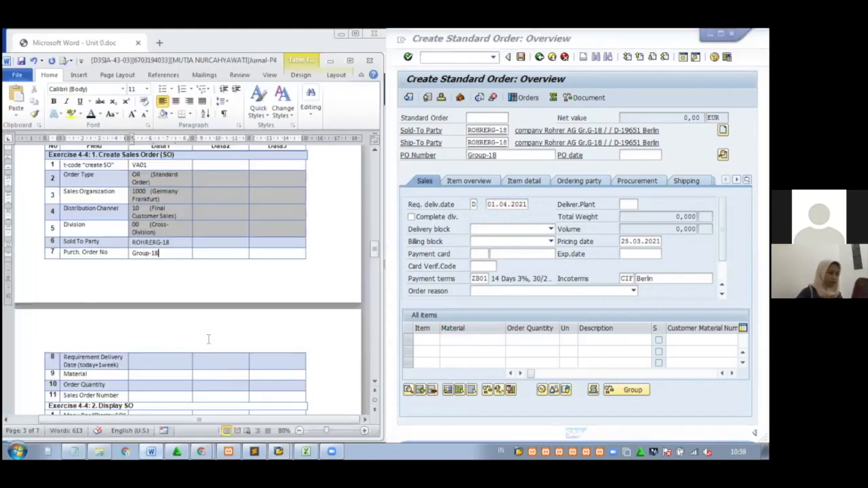
pyautogui.click(180, 360)
pyautogui.hotkey('ctrl', 'v')
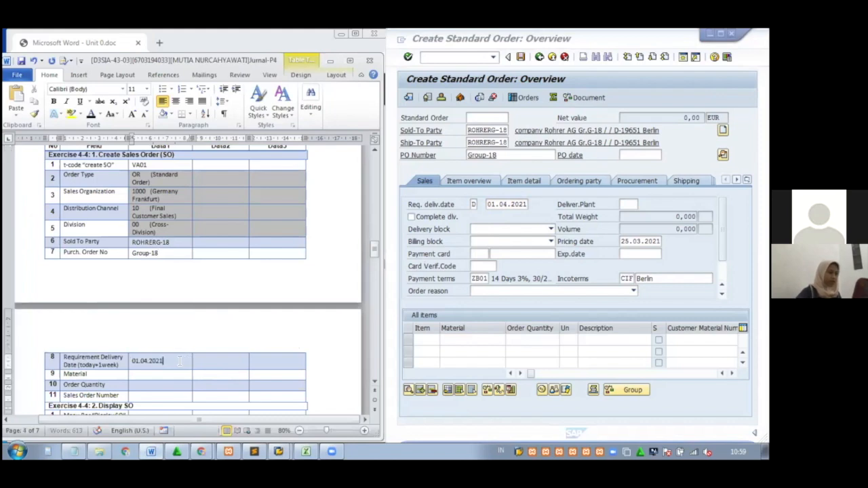
pyautogui.click(330, 61)
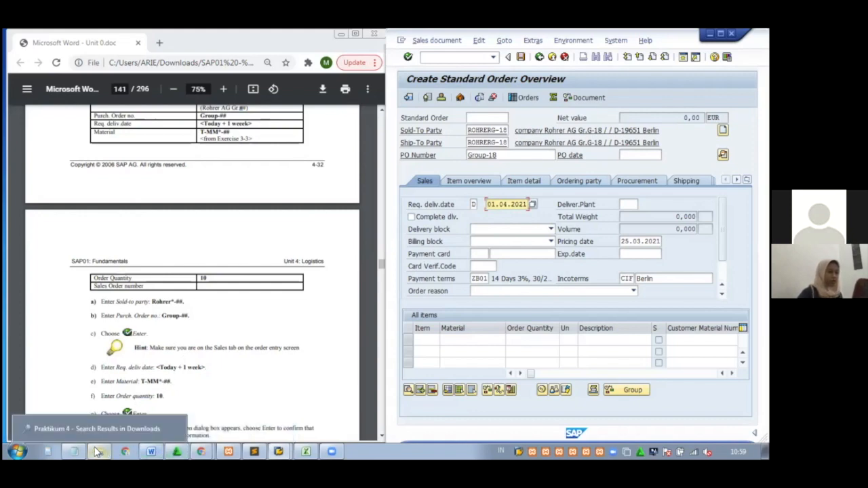
# Copy T-MMG-18 from the notes into the first item's Material cell in SAP
pyautogui.click(74, 453)
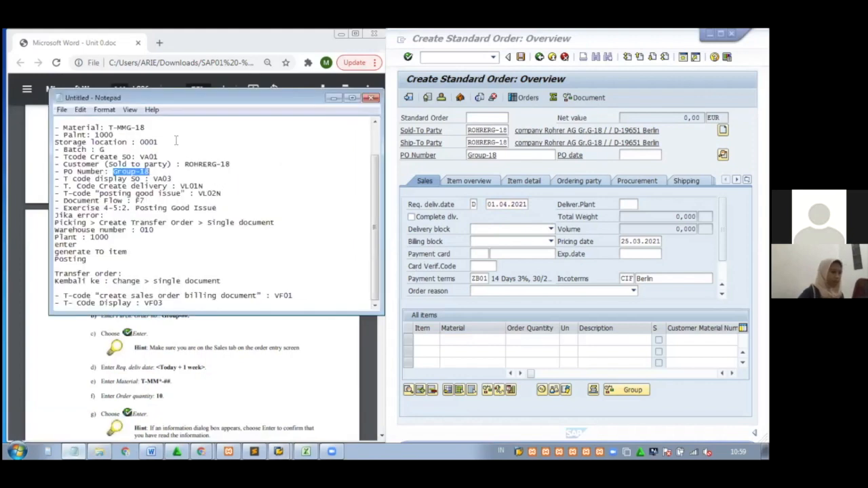
pyautogui.moveTo(155, 127); pyautogui.dragTo(108, 125)
pyautogui.hotkey('ctrl', 'c')
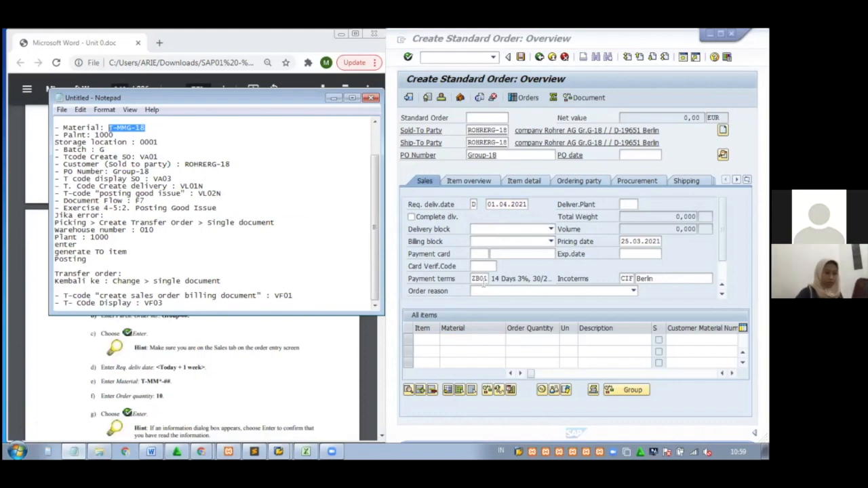
pyautogui.click(472, 343)
pyautogui.hotkey('ctrl', 'v')
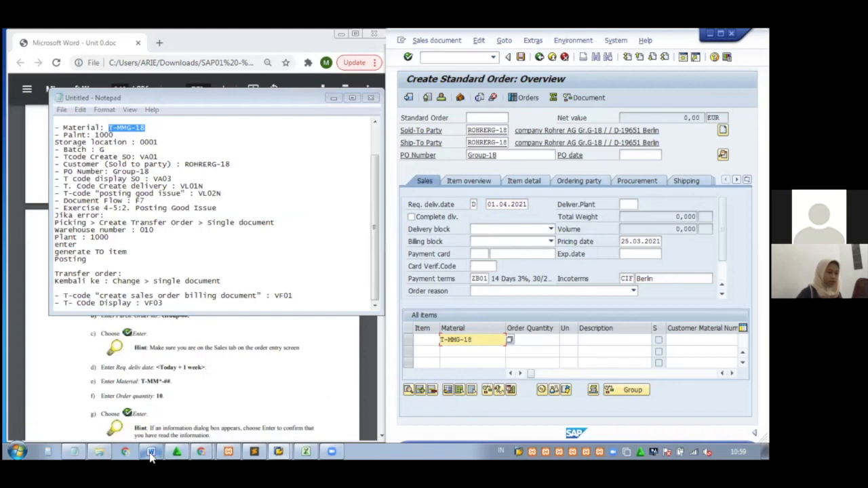
# Paste T-MMG-18 into the Material row of the Word table
pyautogui.moveTo(154, 444)
pyautogui.click(154, 430)
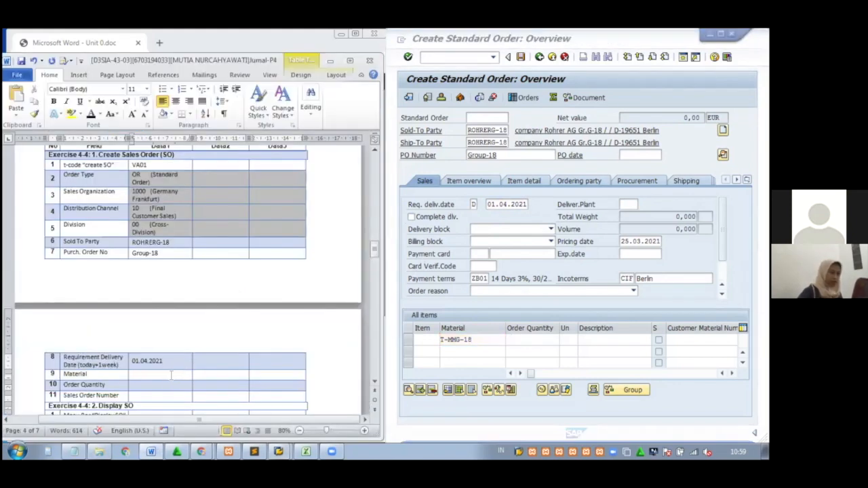
pyautogui.click(172, 375)
pyautogui.hotkey('ctrl', 'v')
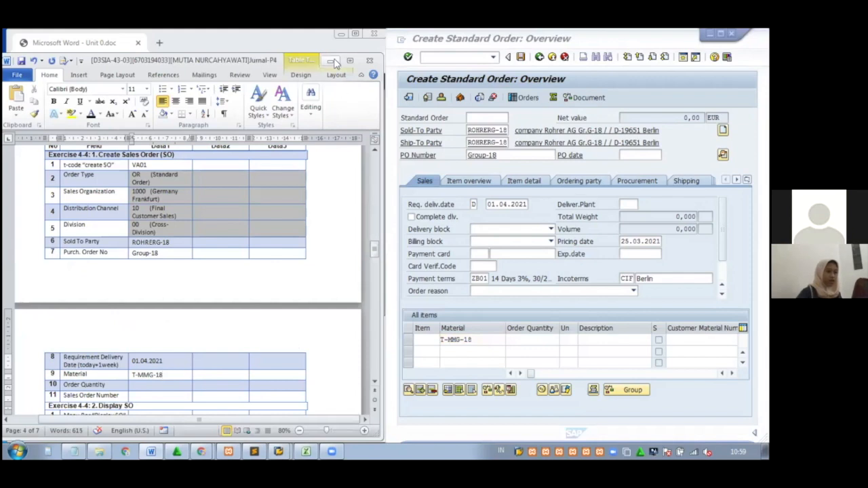
pyautogui.click(332, 61)
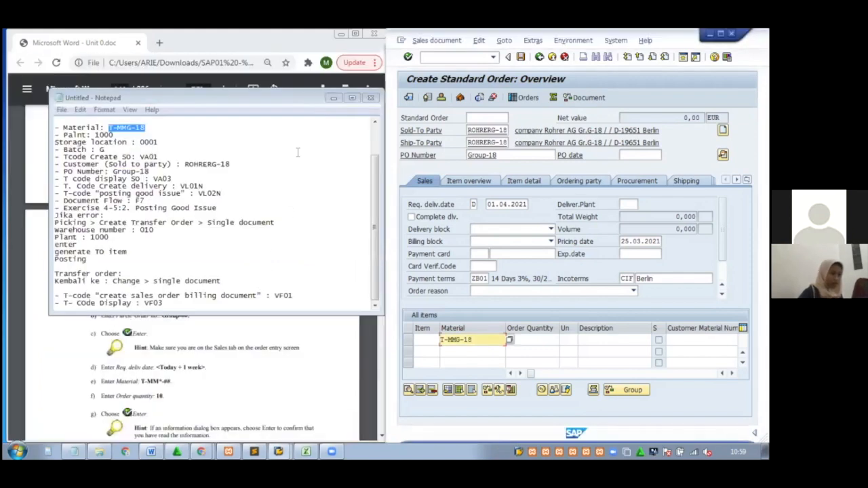
# Enter order quantity 10 for T-MMG-18 in SAP and Word, giving a net value of 3.550,00 EUR
pyautogui.click(333, 98)
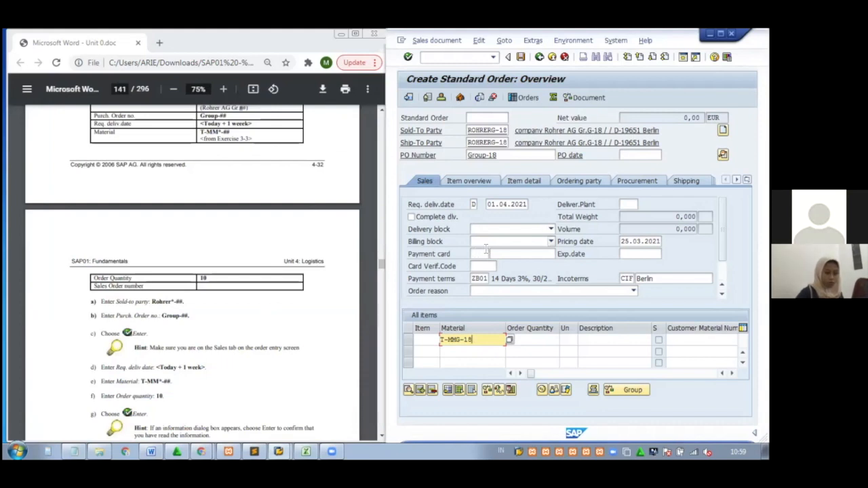
pyautogui.click(546, 338)
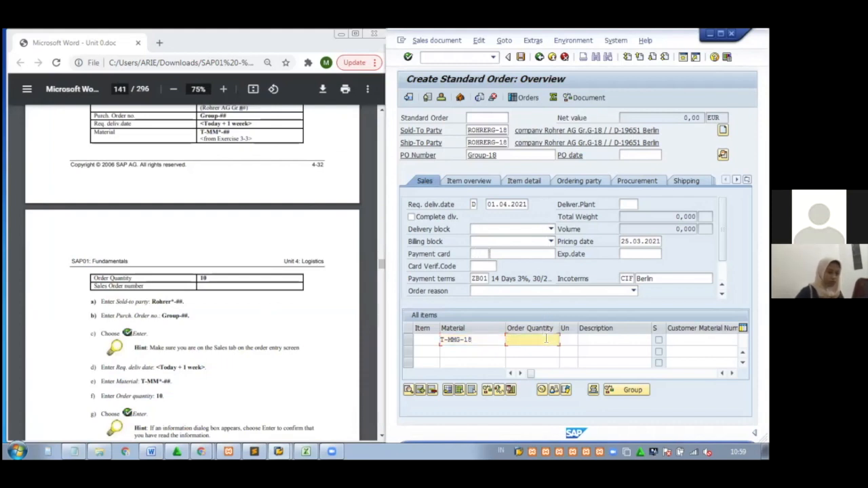
pyautogui.click(149, 431)
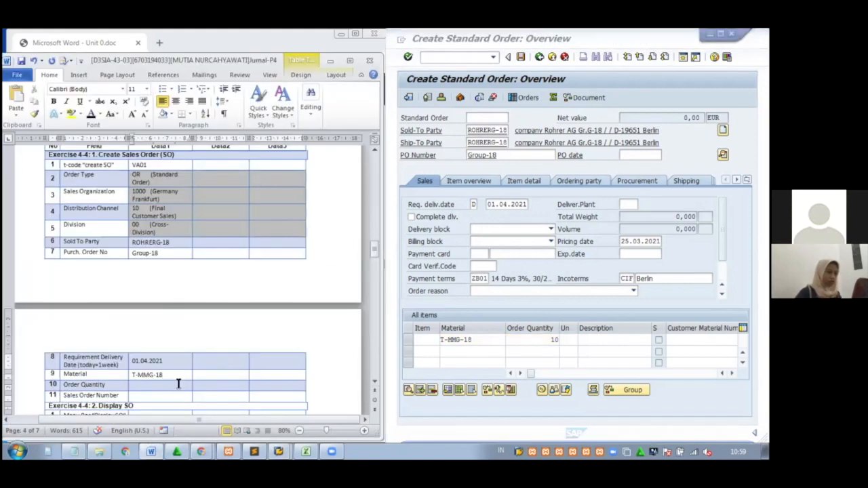
pyautogui.write('10')
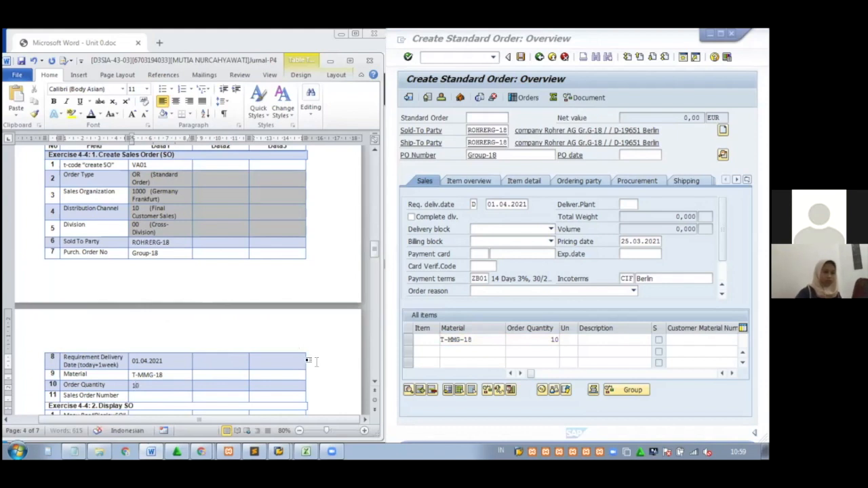
pyautogui.click(330, 63)
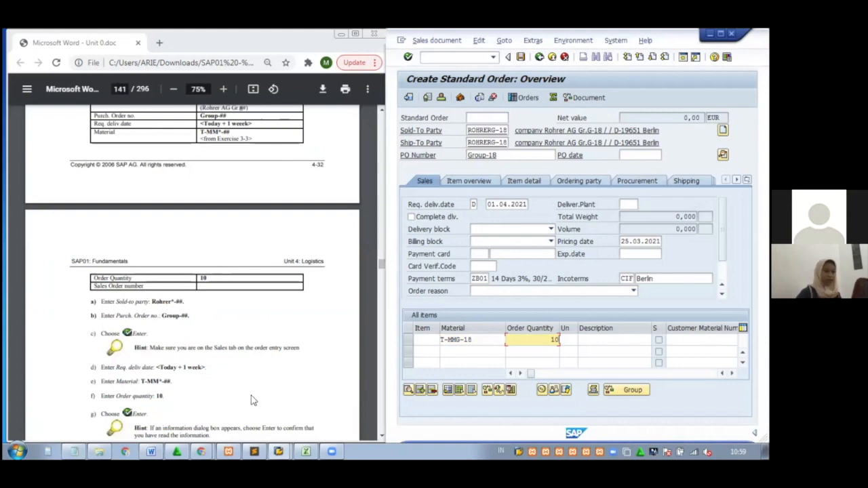
pyautogui.press('Return')
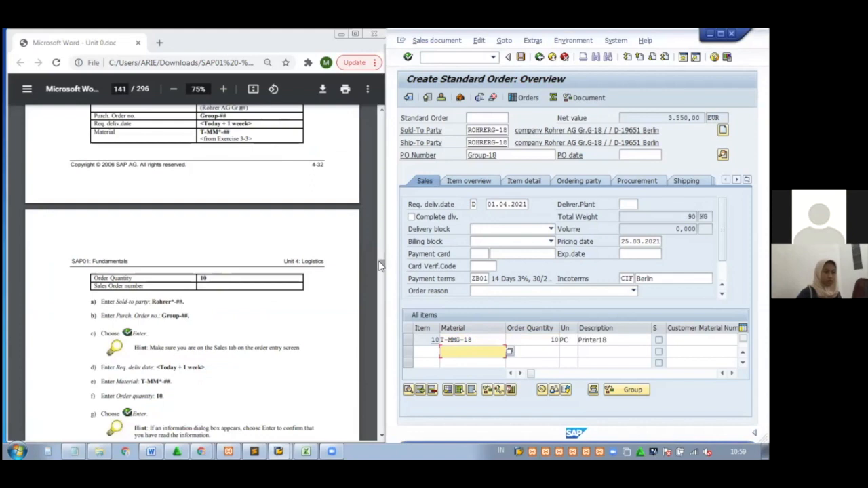
# Save standard order 16307 and select its number in the detailed help for the message
pyautogui.moveTo(380, 264); pyautogui.dragTo(382, 268)
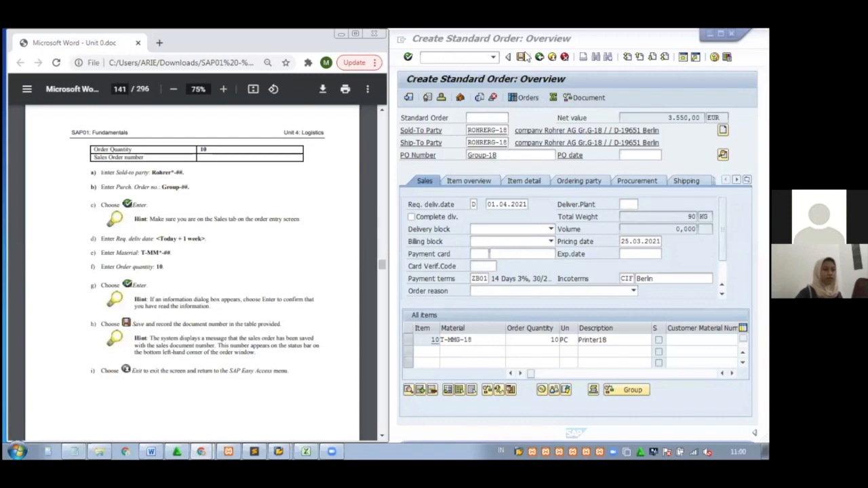
pyautogui.click(522, 58)
pyautogui.click(523, 58)
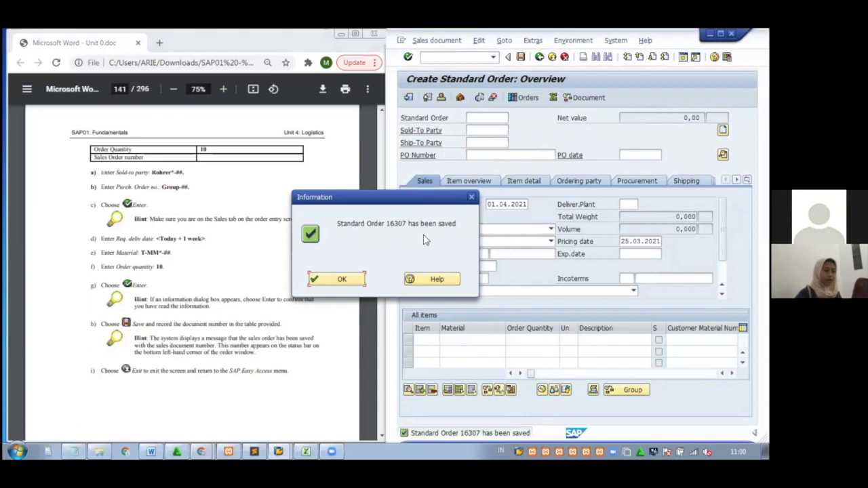
pyautogui.click(432, 283)
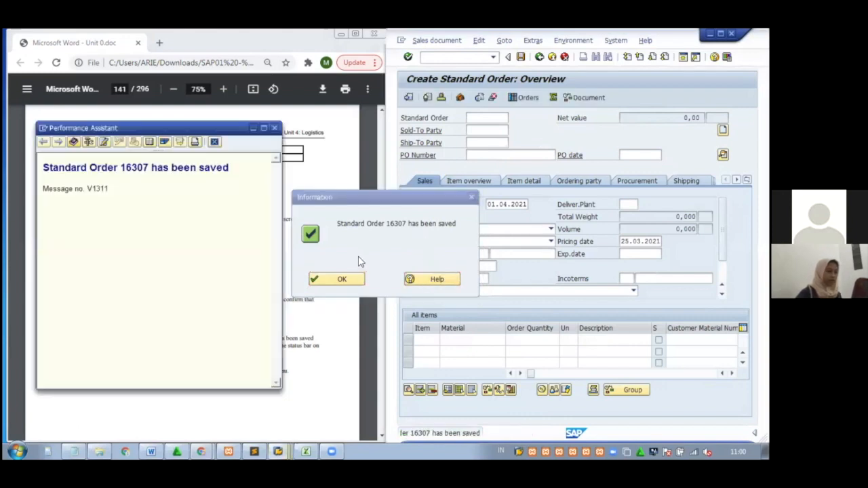
pyautogui.moveTo(147, 167); pyautogui.dragTo(121, 168)
pyautogui.hotkey('ctrl', 'c')
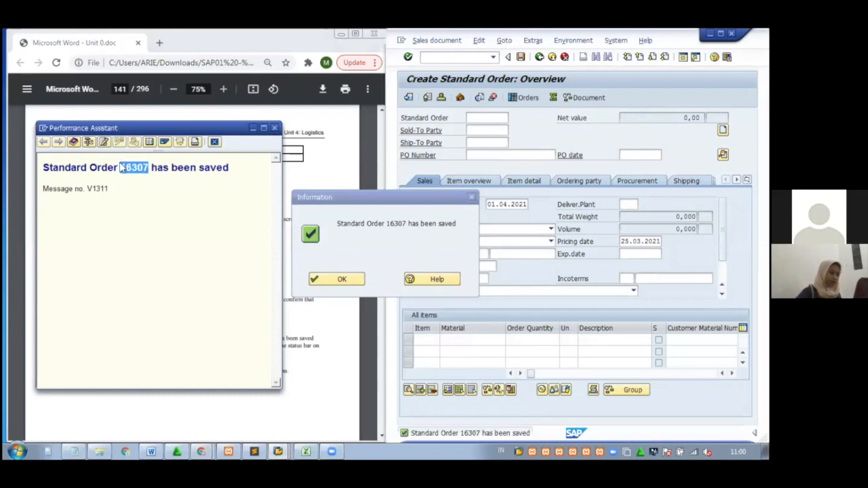
# Paste order number 16307 into Word's Sales Order Number row
pyautogui.click(151, 452)
pyautogui.click(163, 397)
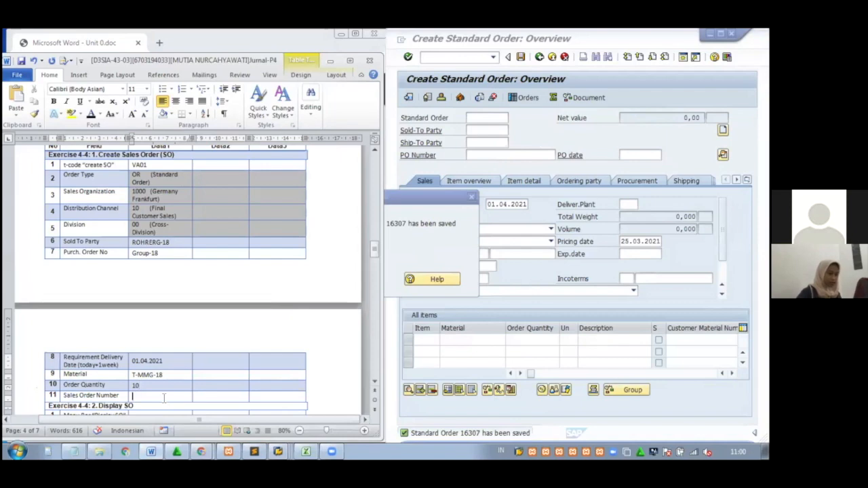
pyautogui.hotkey('ctrl', 'v')
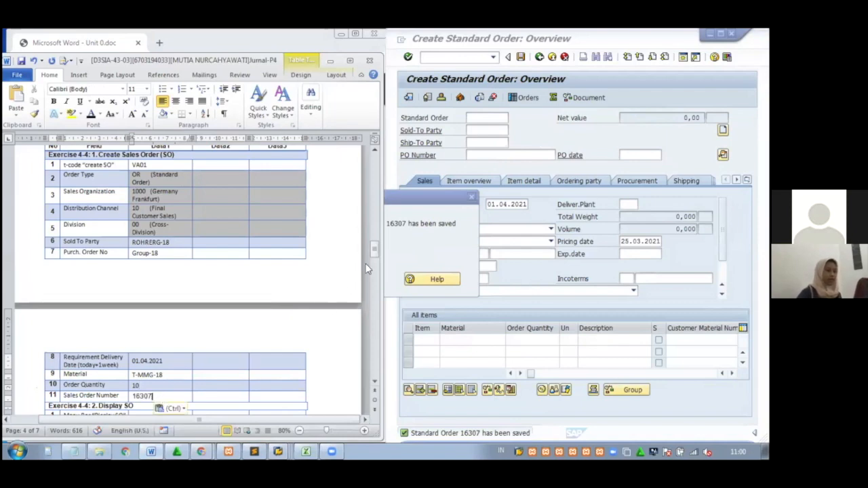
pyautogui.moveTo(373, 244); pyautogui.dragTo(375, 252)
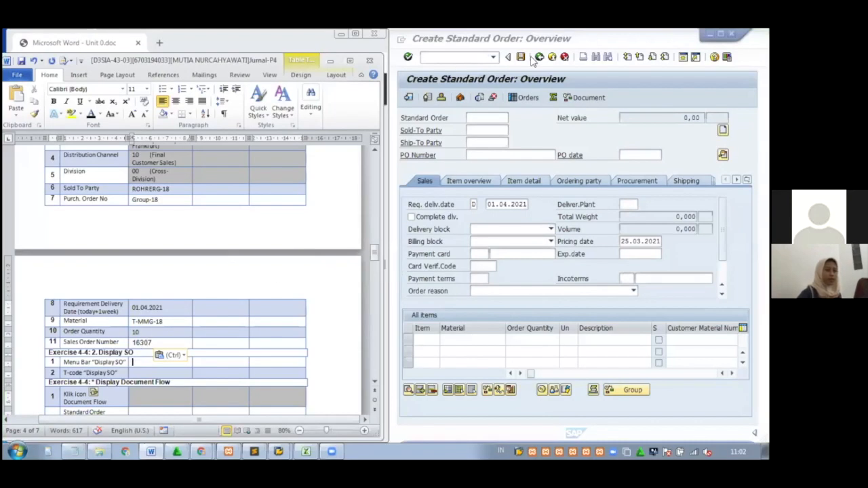
# Back out of the order screens twice to reach the SAP Easy Access menu
pyautogui.click(540, 58)
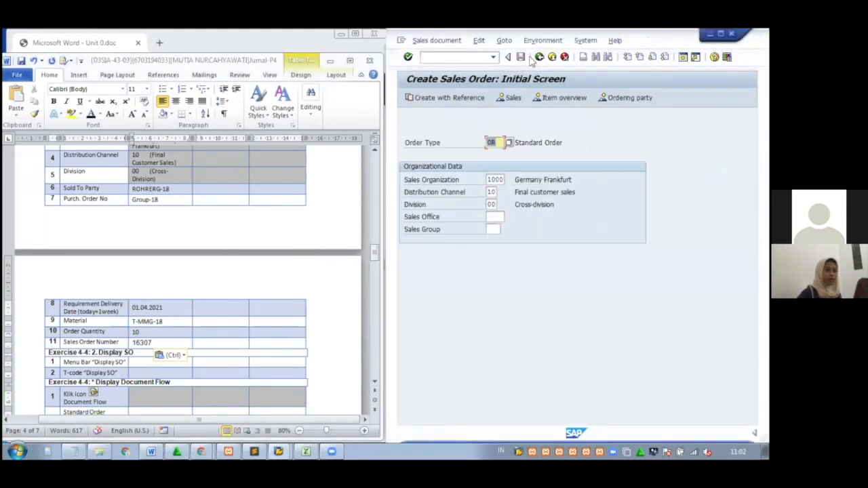
pyautogui.click(539, 57)
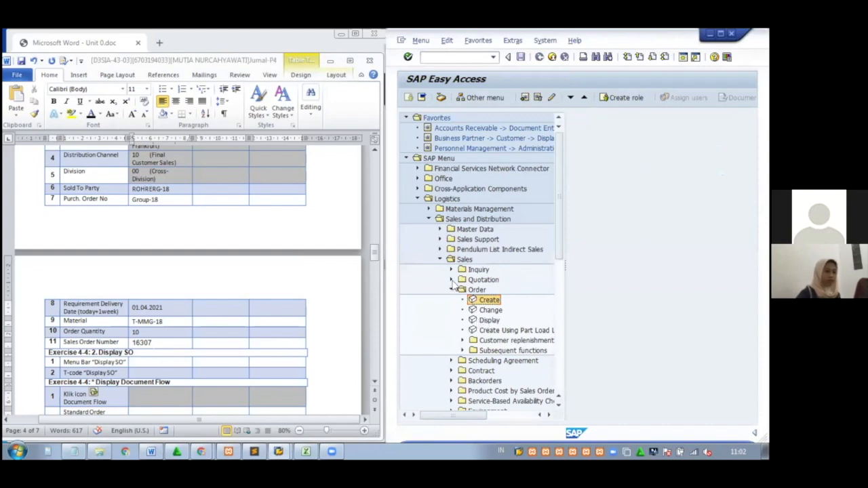
pyautogui.click(169, 362)
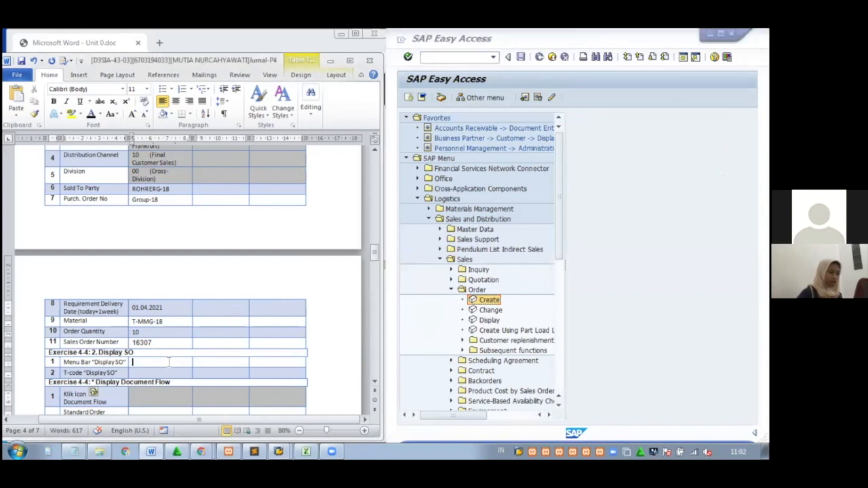
# Type 'Logistics > Sales and Distribution > Sales > Order > Display' into the Display SO menu-path cell
pyautogui.write('Logist')
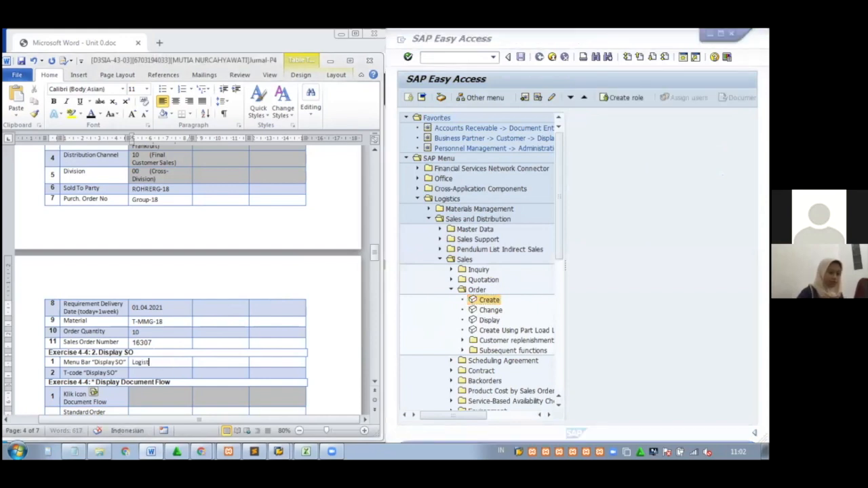
pyautogui.write('ics')
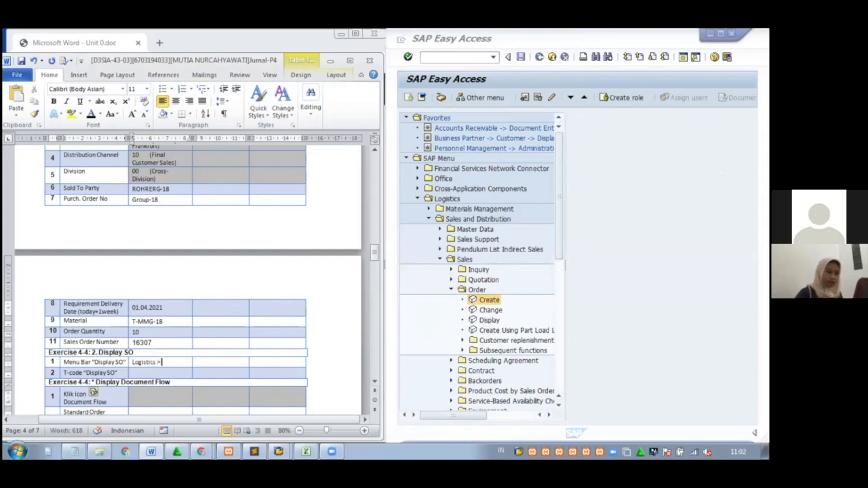
pyautogui.write(' > Sales')
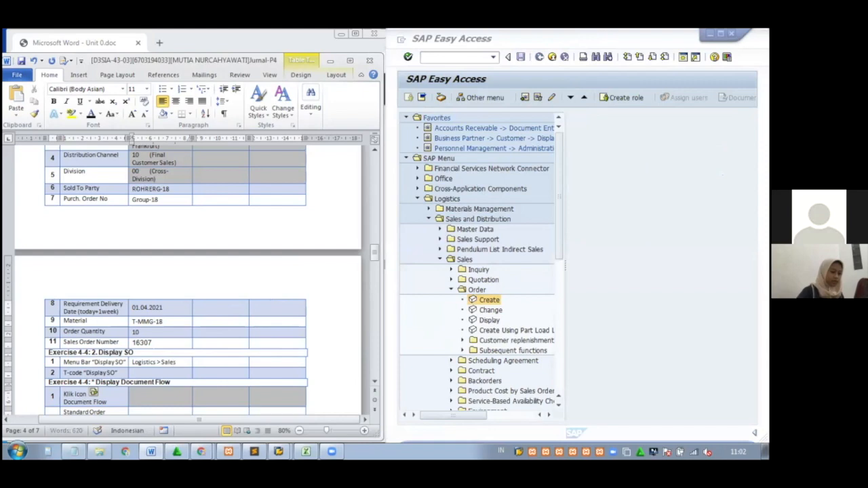
pyautogui.write(' and Di')
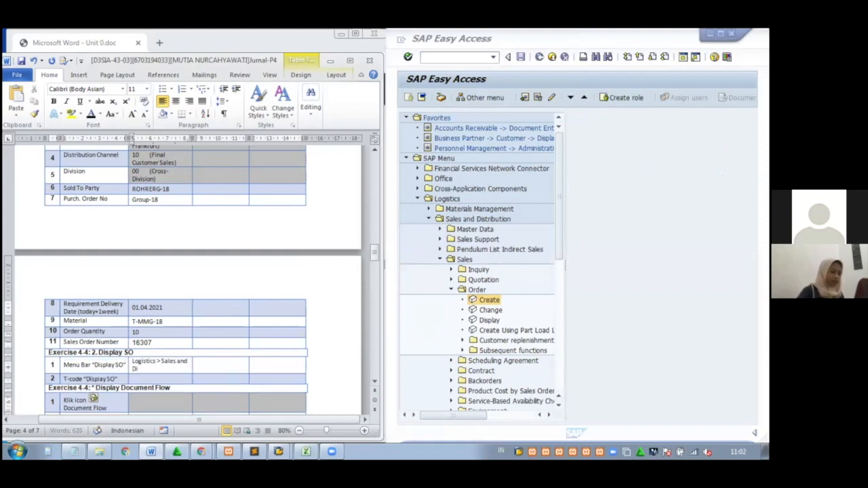
pyautogui.write('stributi')
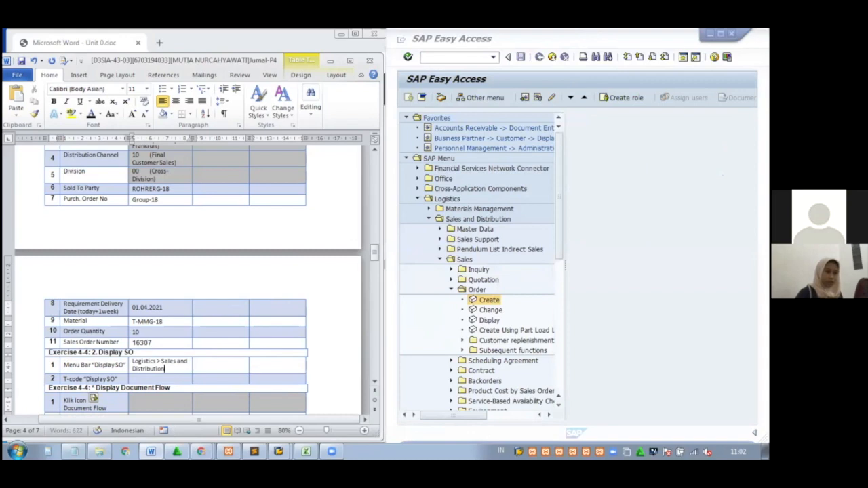
pyautogui.write('on')
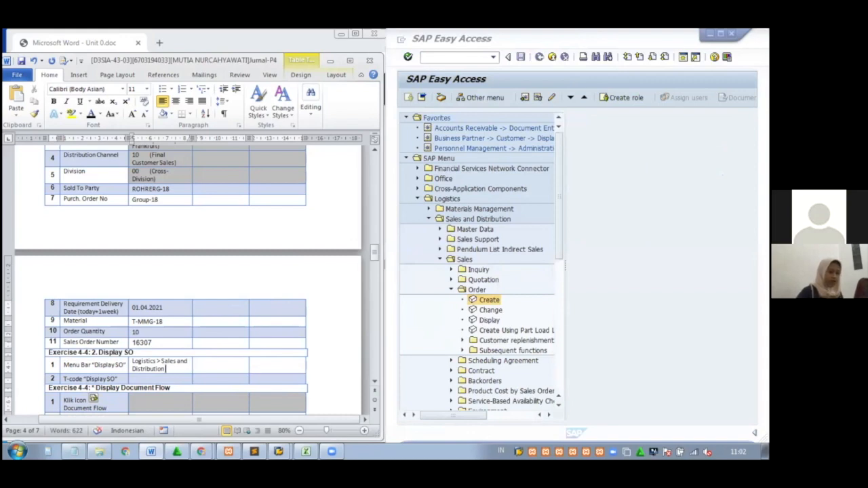
pyautogui.write(' > Sales')
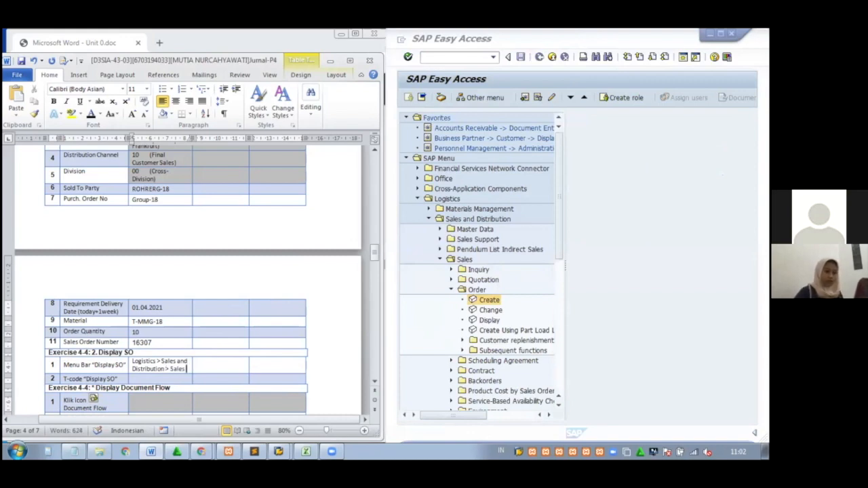
pyautogui.write(' > Orde')
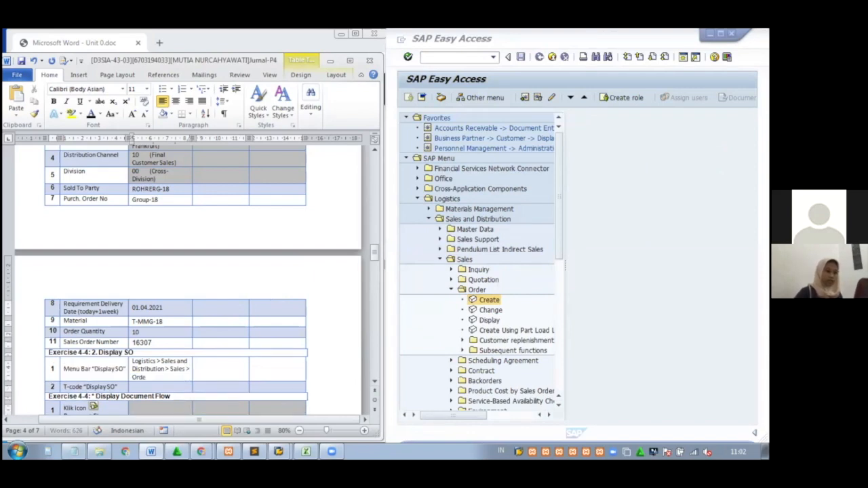
pyautogui.write('r > Display')
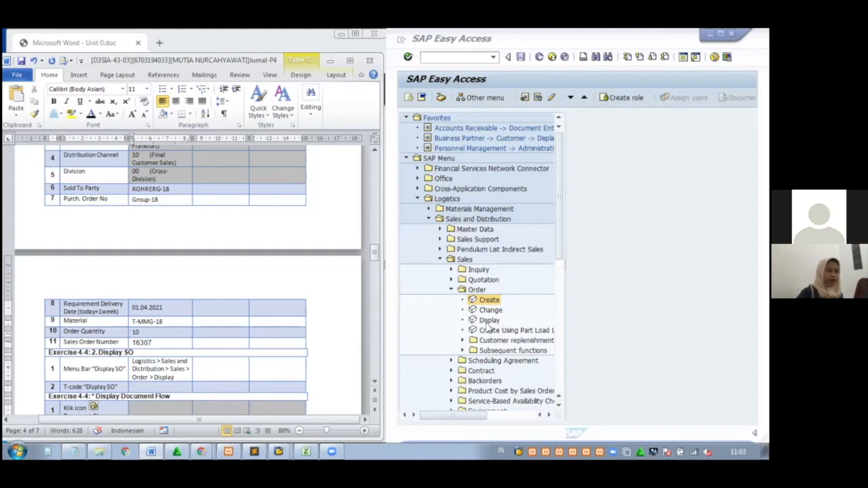
pyautogui.click(186, 385)
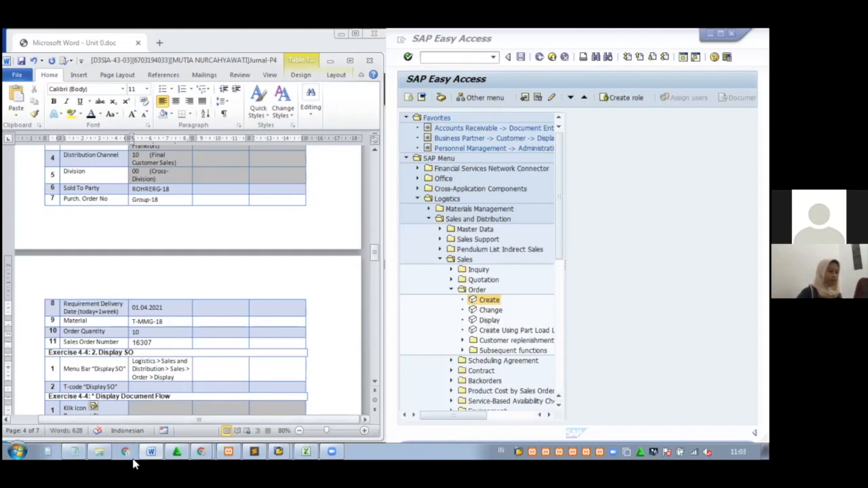
pyautogui.moveTo(157, 449)
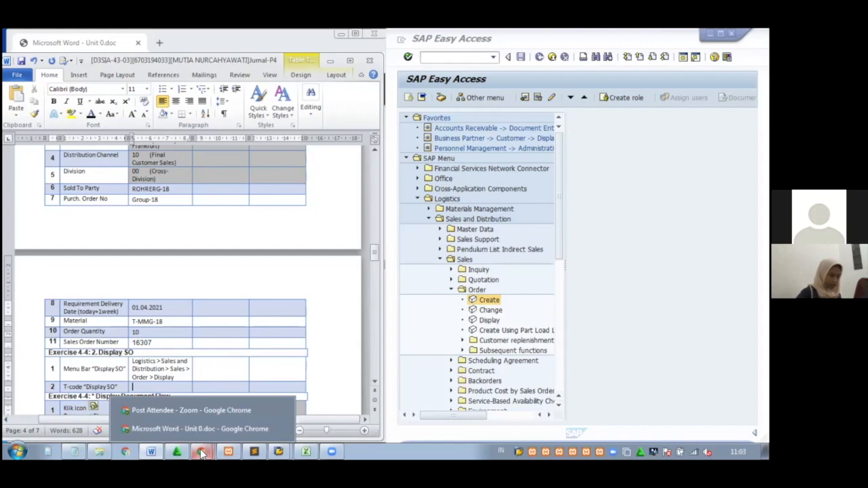
# Copy VA03 from the notes into Word's T-code Display SO row
pyautogui.click(75, 453)
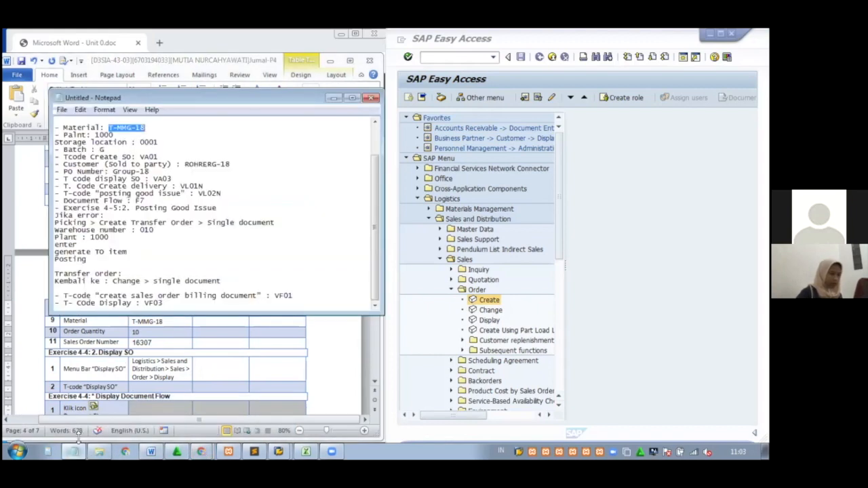
pyautogui.moveTo(175, 178); pyautogui.dragTo(153, 179)
pyautogui.hotkey('ctrl', 'c')
pyautogui.click(171, 178)
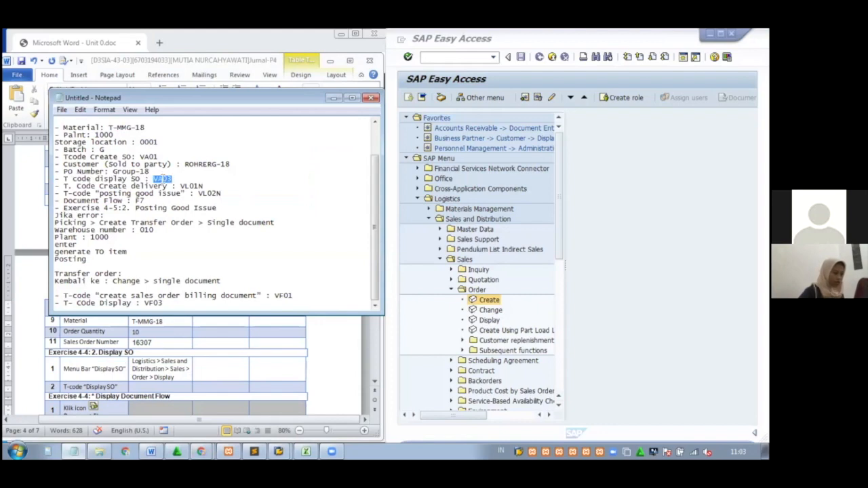
pyautogui.click(334, 100)
pyautogui.click(193, 384)
pyautogui.hotkey('ctrl', 'v')
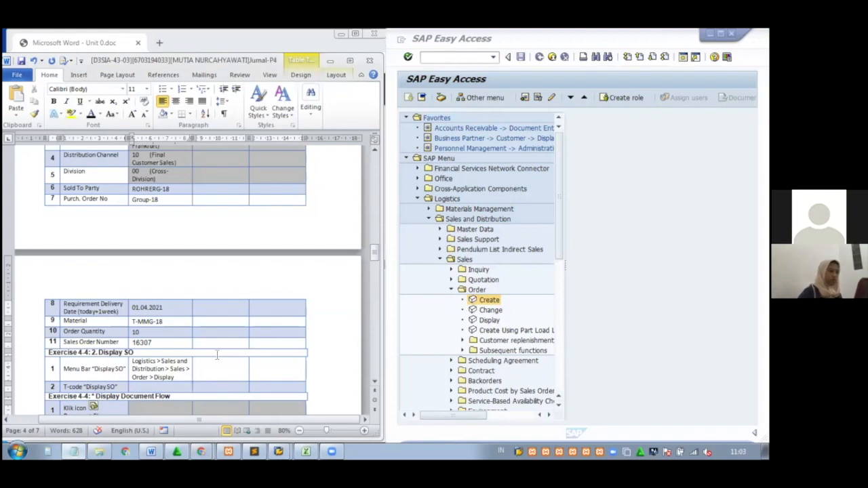
pyautogui.moveTo(373, 253); pyautogui.dragTo(377, 265)
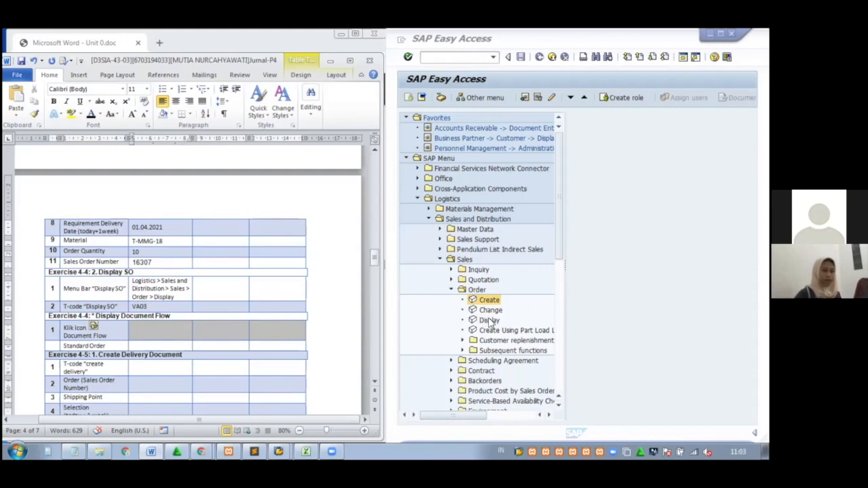
pyautogui.doubleClick(490, 321)
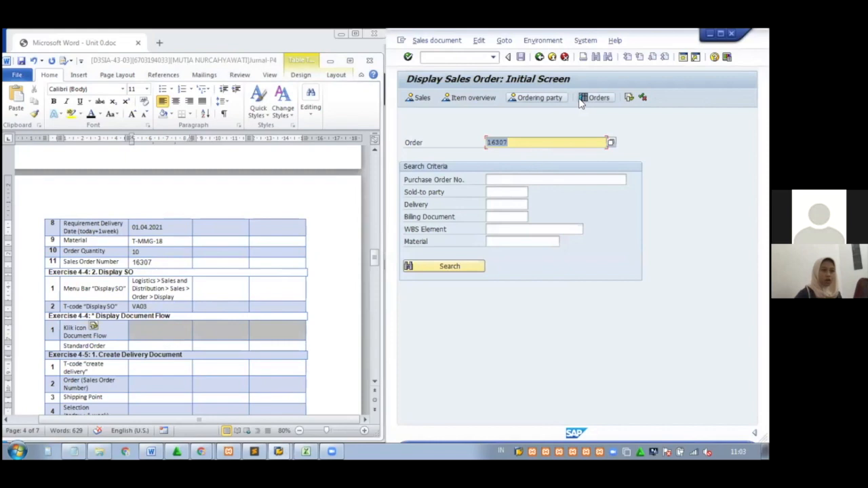
pyautogui.click(629, 99)
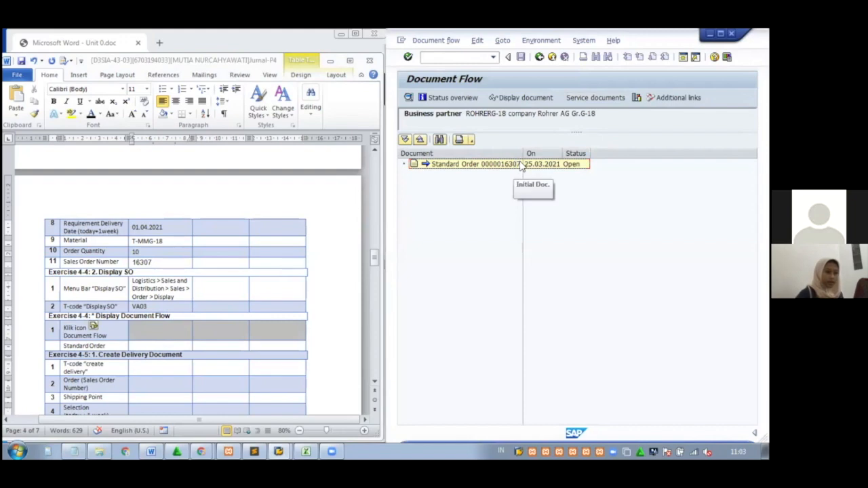
pyautogui.click(519, 165)
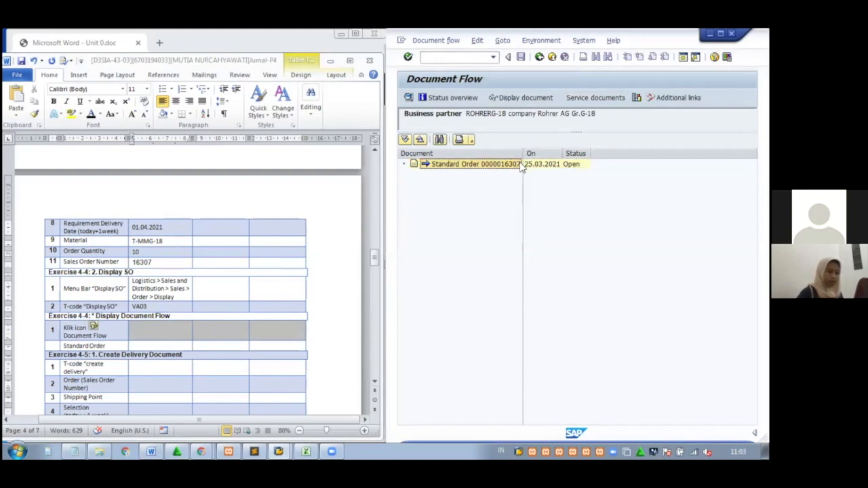
pyautogui.click(157, 346)
pyautogui.click(157, 346)
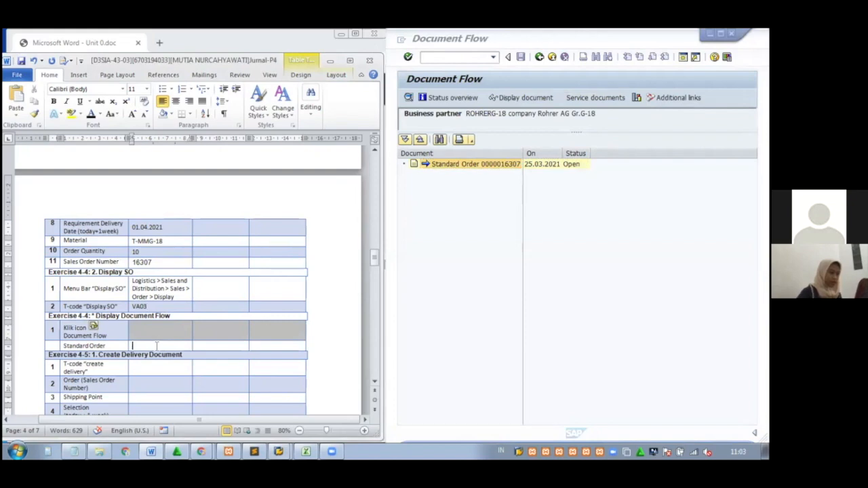
pyautogui.hotkey('ctrl', 'v')
pyautogui.moveTo(175, 345); pyautogui.dragTo(136, 345)
pyautogui.press('BackSpace')
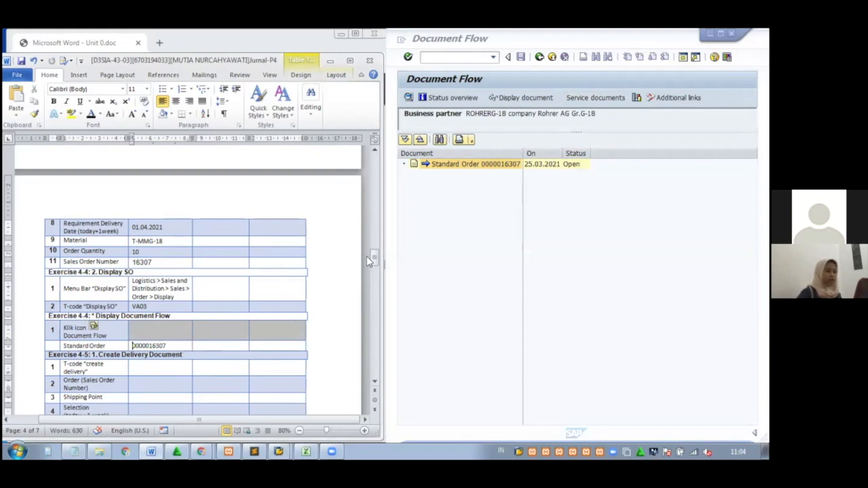
pyautogui.moveTo(373, 257); pyautogui.dragTo(377, 266)
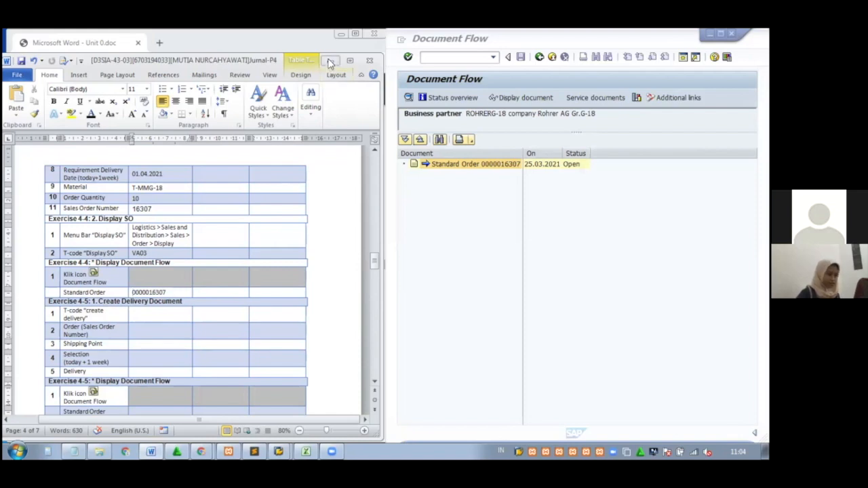
# Scroll the PDF exercise guide down to Solution 4-5, Create a Delivery
pyautogui.click(331, 62)
pyautogui.scroll(-5, 257, 273)
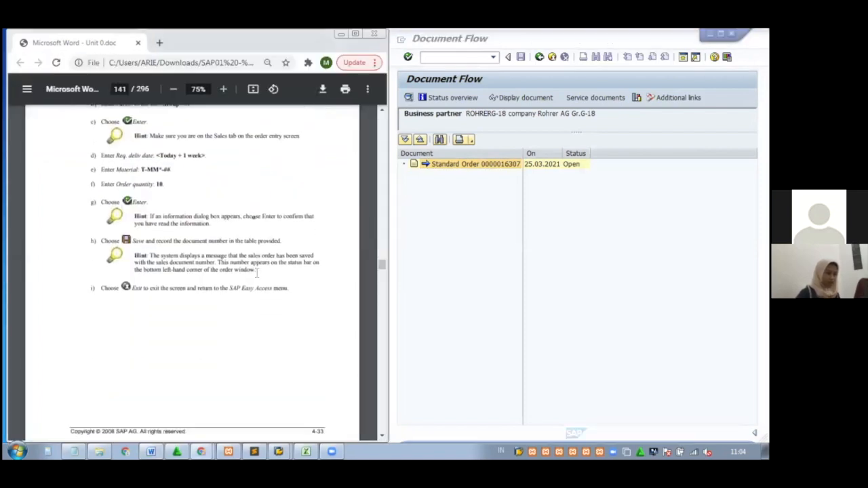
pyautogui.scroll(-6, 257, 274)
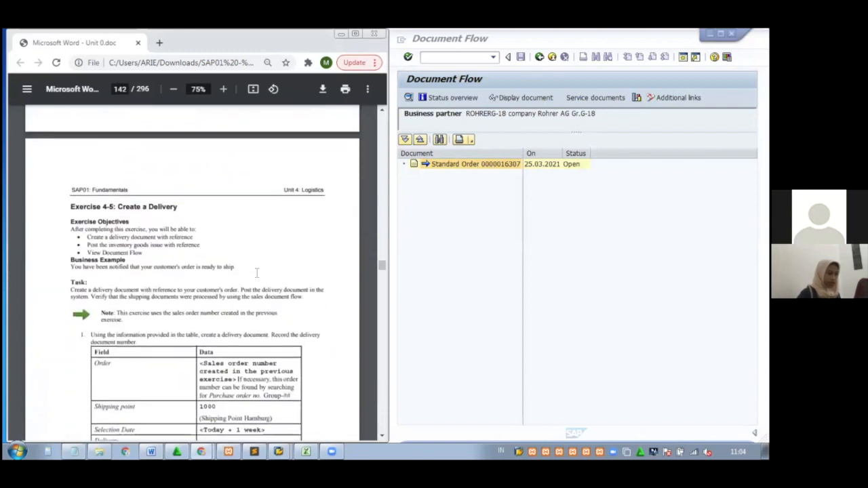
pyautogui.scroll(-5, 257, 274)
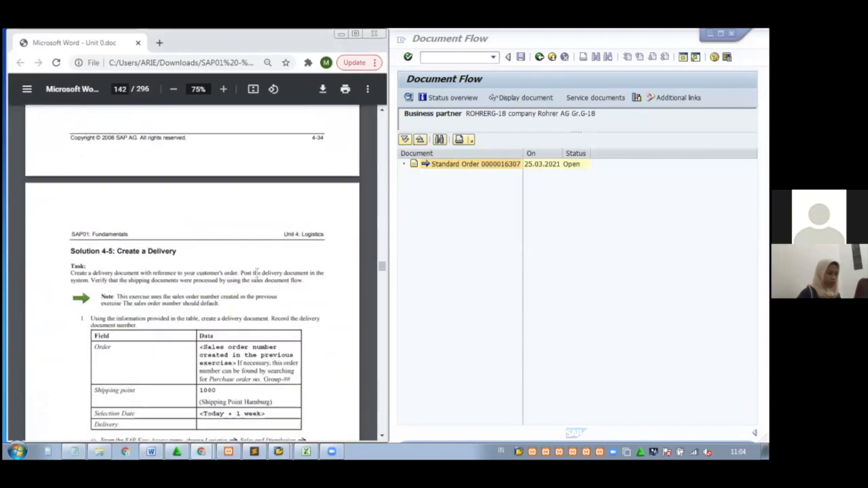
pyautogui.scroll(-4, 257, 273)
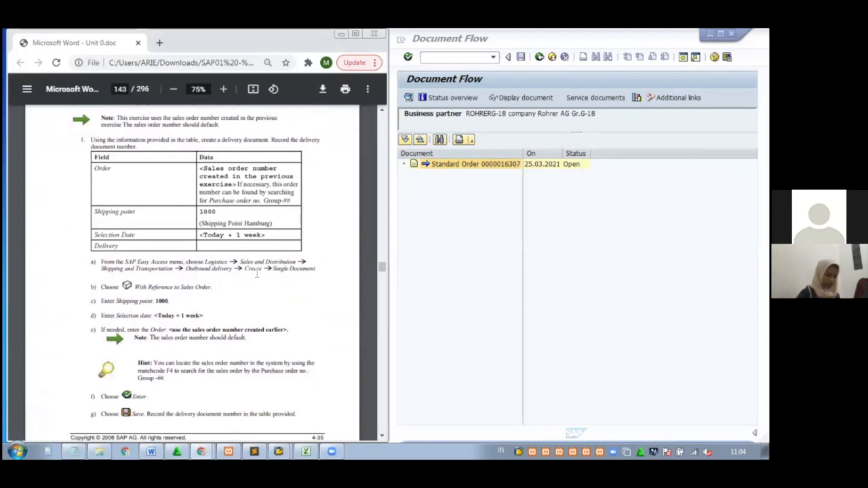
# Leave the document flow and return to the SAP Easy Access menu
pyautogui.click(539, 57)
pyautogui.click(539, 57)
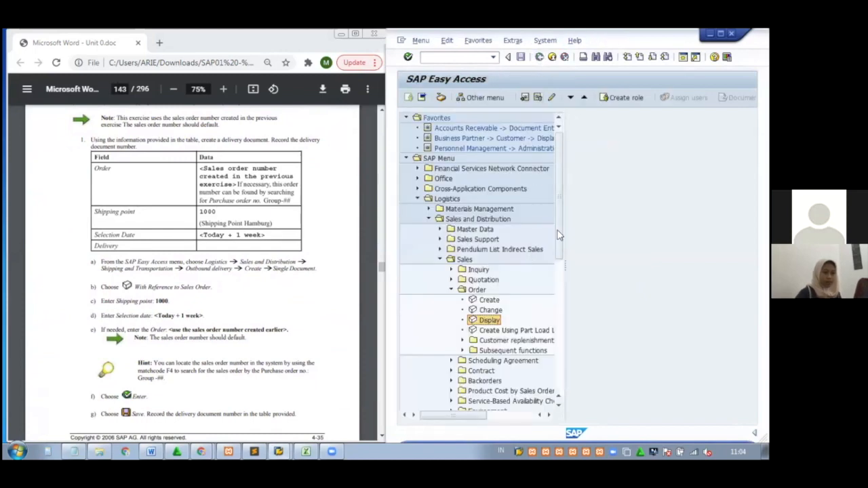
pyautogui.moveTo(556, 221); pyautogui.dragTo(559, 243)
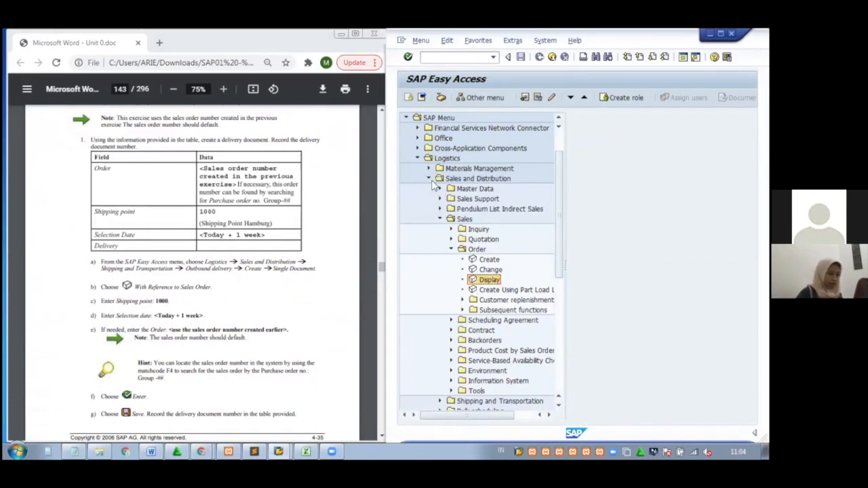
# Navigate Shipping and Transportation > Outbound Delivery > Create > Single Document and start With Reference to Sales Order
pyautogui.click(441, 219)
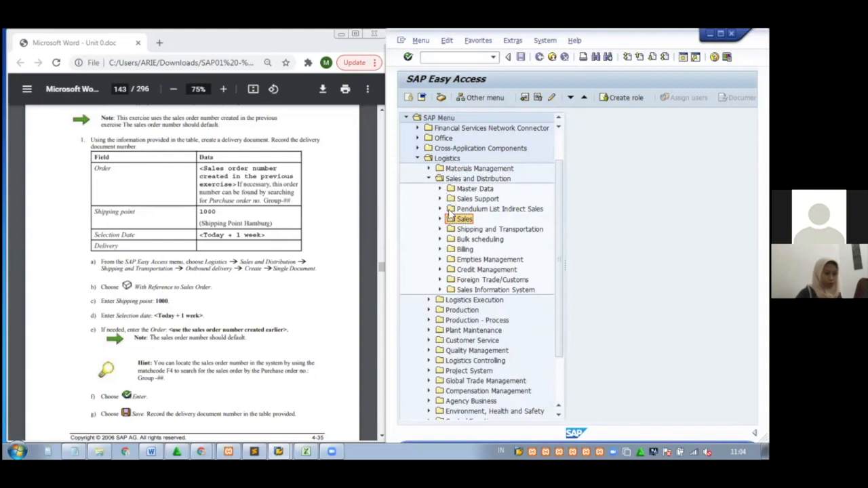
pyautogui.click(441, 230)
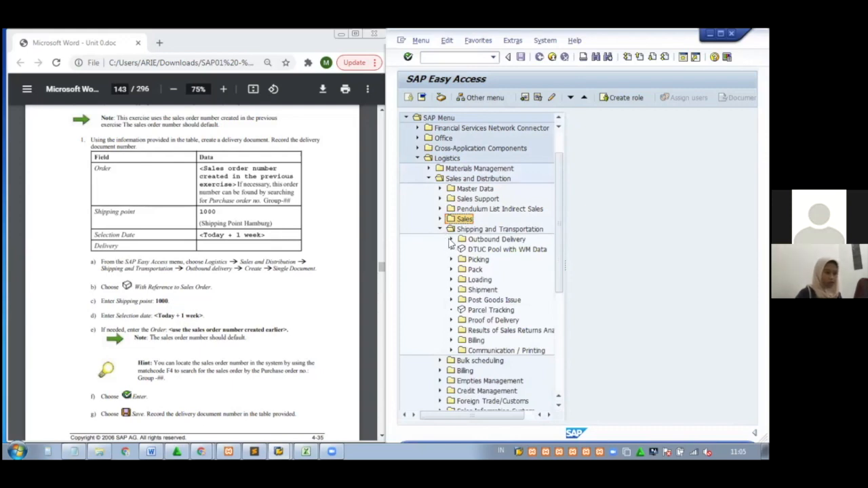
pyautogui.click(451, 240)
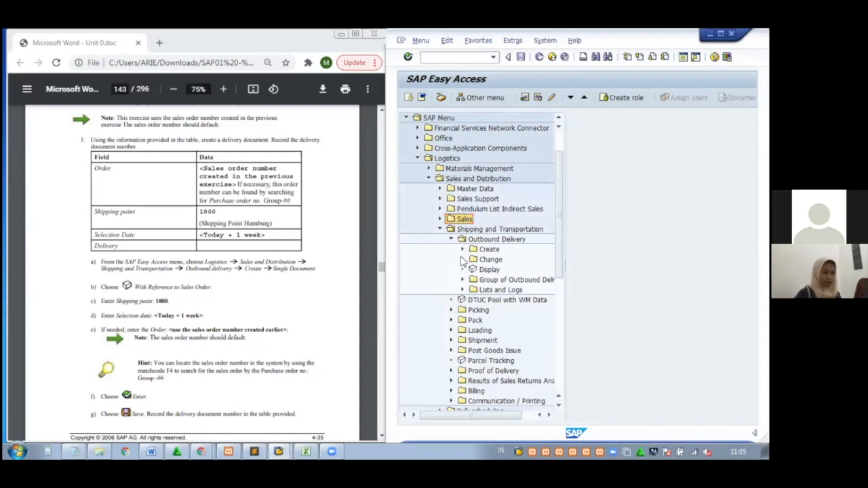
pyautogui.click(461, 250)
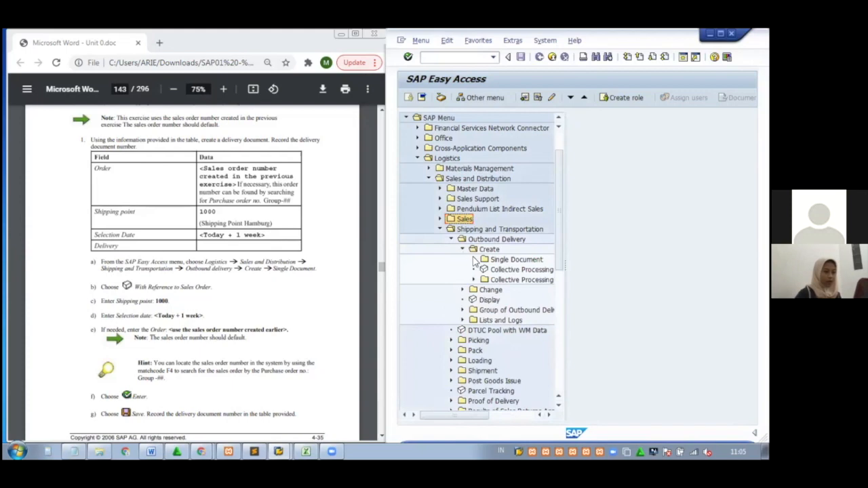
pyautogui.click(474, 259)
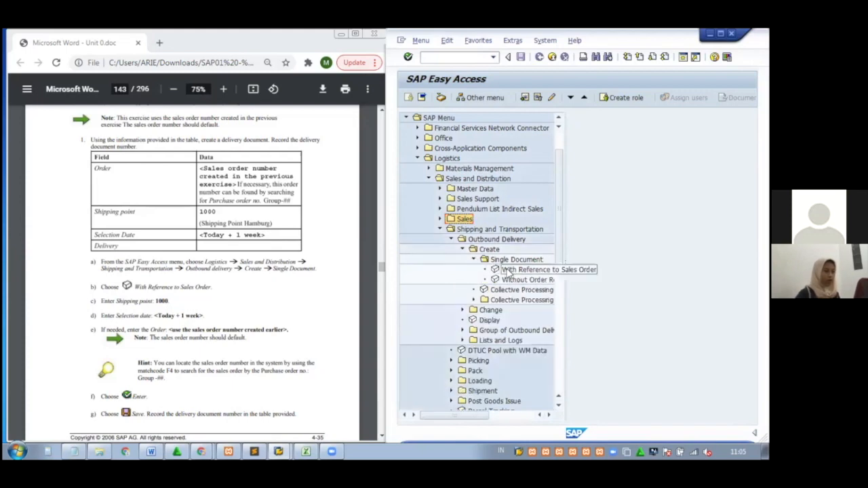
pyautogui.click(508, 270)
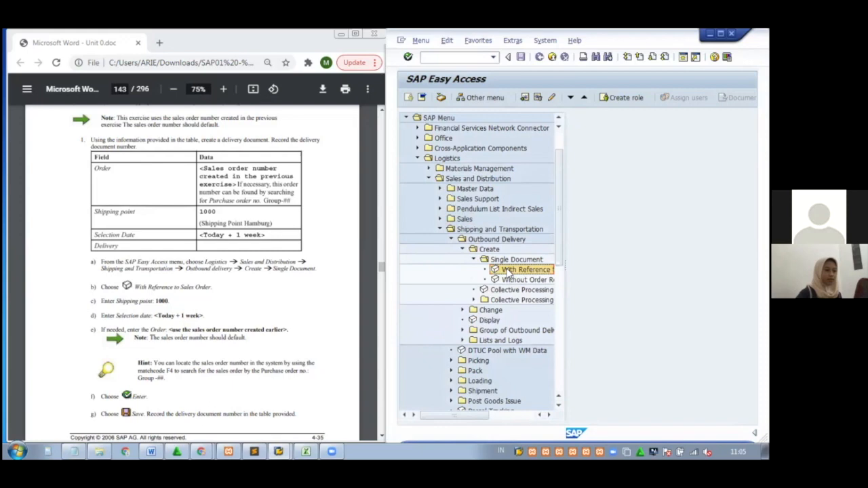
pyautogui.doubleClick(507, 270)
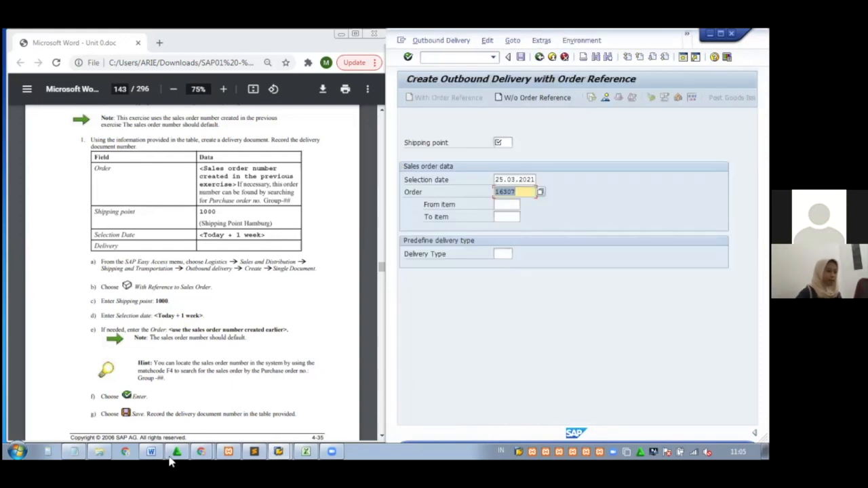
# Copy VL01N from the Notepad notes into the Word table's create-delivery T-code cell
pyautogui.moveTo(152, 452)
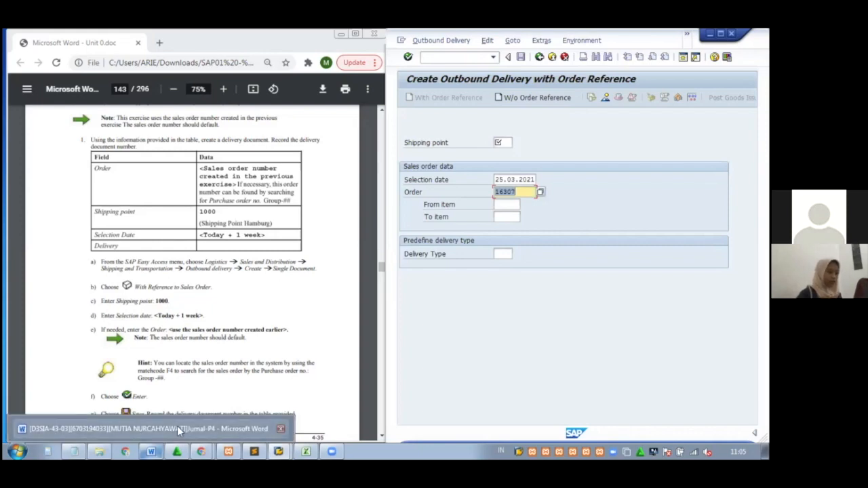
pyautogui.click(177, 428)
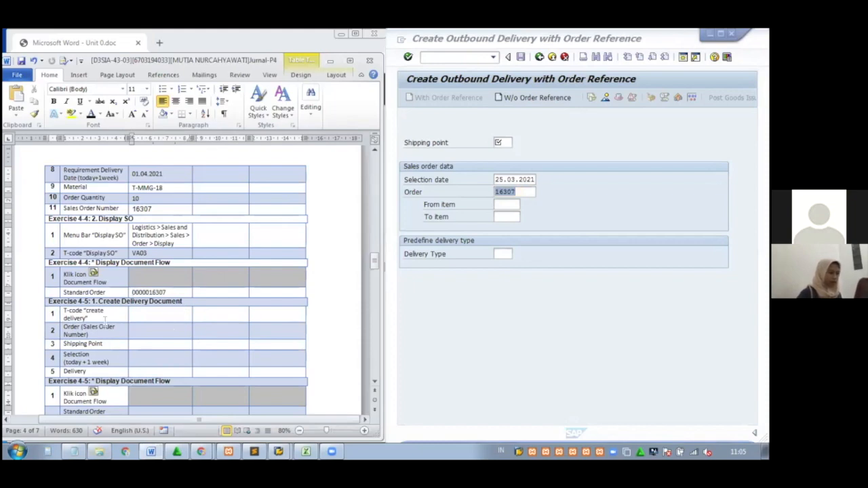
pyautogui.click(73, 453)
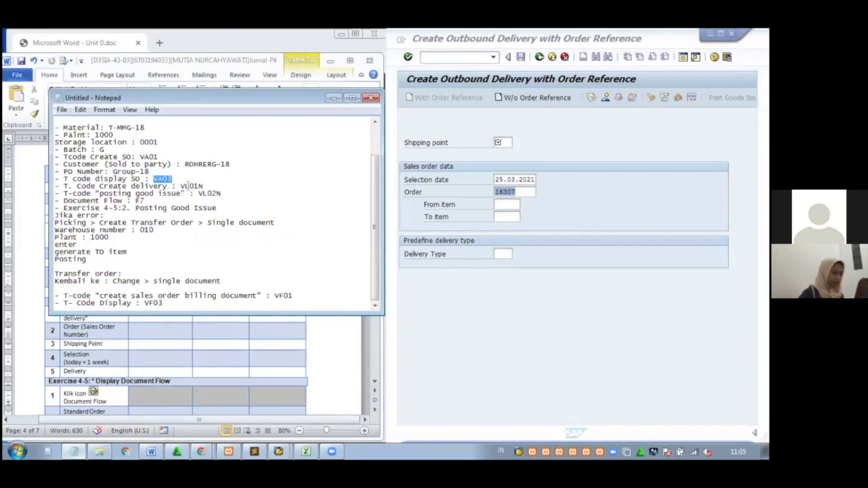
pyautogui.moveTo(203, 187); pyautogui.dragTo(186, 187)
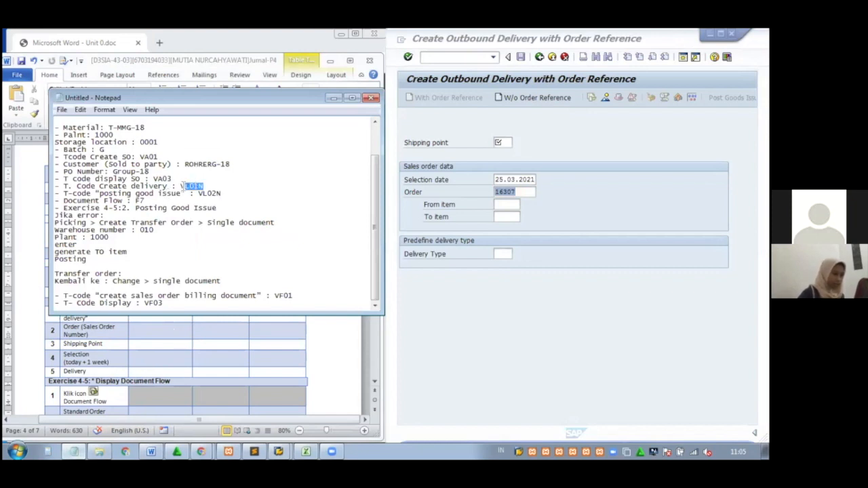
pyautogui.moveTo(182, 186); pyautogui.dragTo(180, 186)
pyautogui.hotkey('ctrl', 'c')
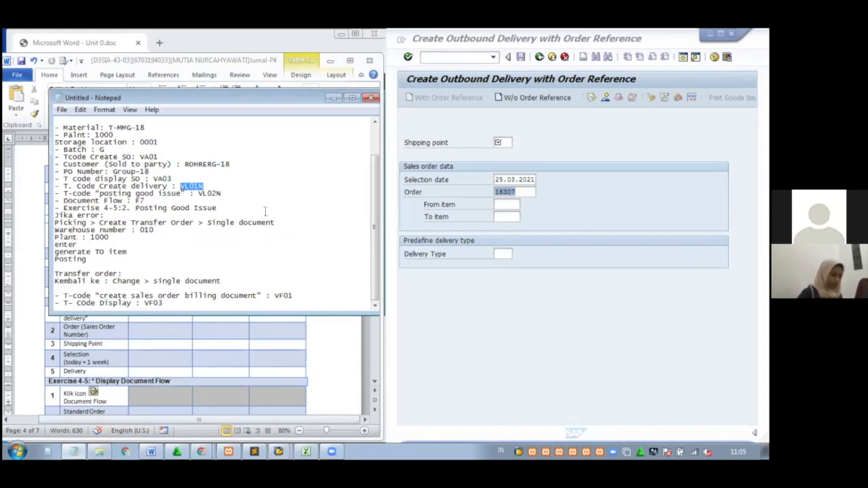
pyautogui.click(172, 318)
pyautogui.hotkey('ctrl', 'v')
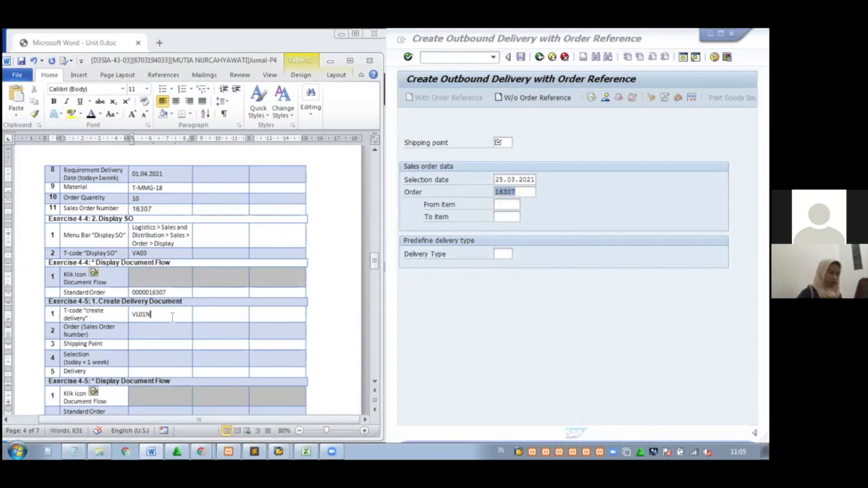
# Copy sales order 16307 from SAP into the Word table's Order cell
pyautogui.click(517, 192)
pyautogui.press('End')
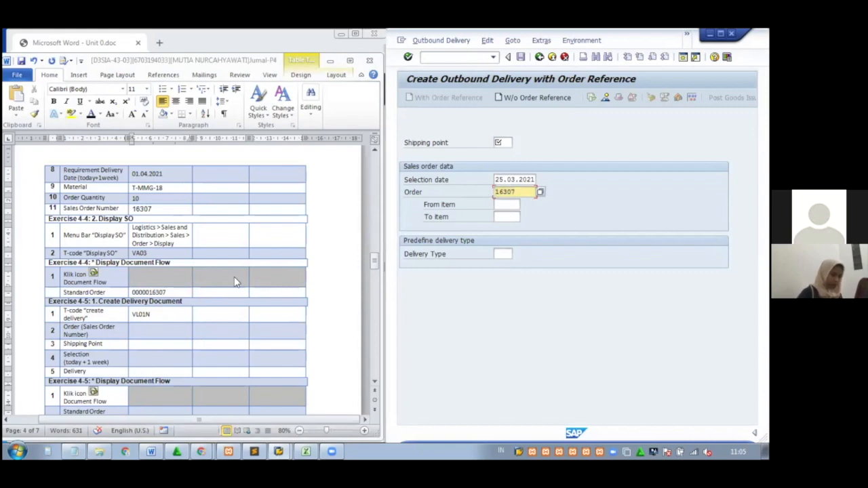
pyautogui.click(159, 331)
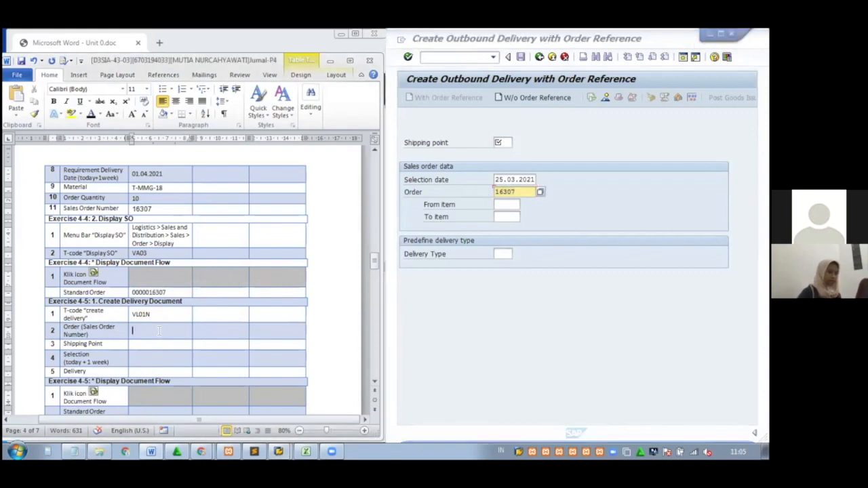
pyautogui.write('16307')
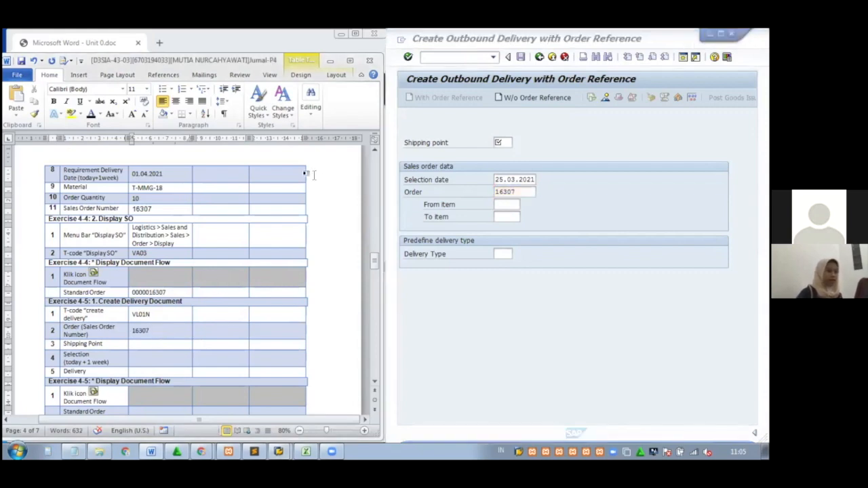
pyautogui.click(330, 64)
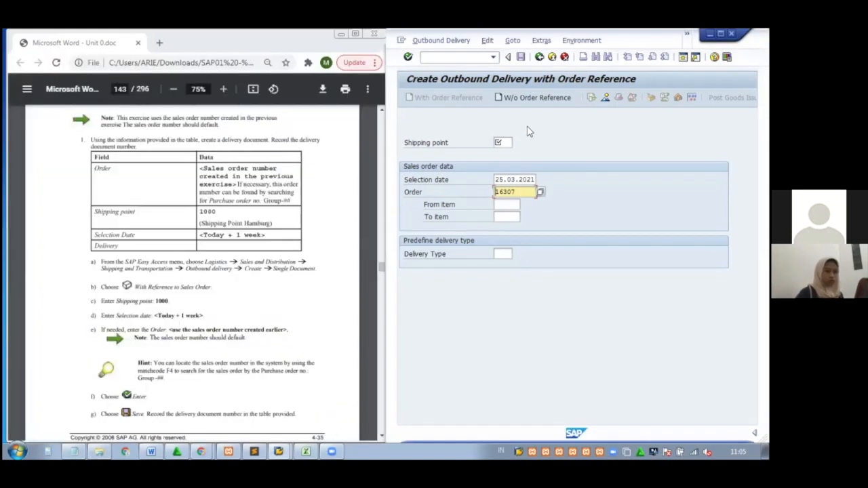
# Enter shipping point 1000 on the outbound delivery screen
pyautogui.click(504, 142)
pyautogui.write('100')
pyautogui.click(507, 153)
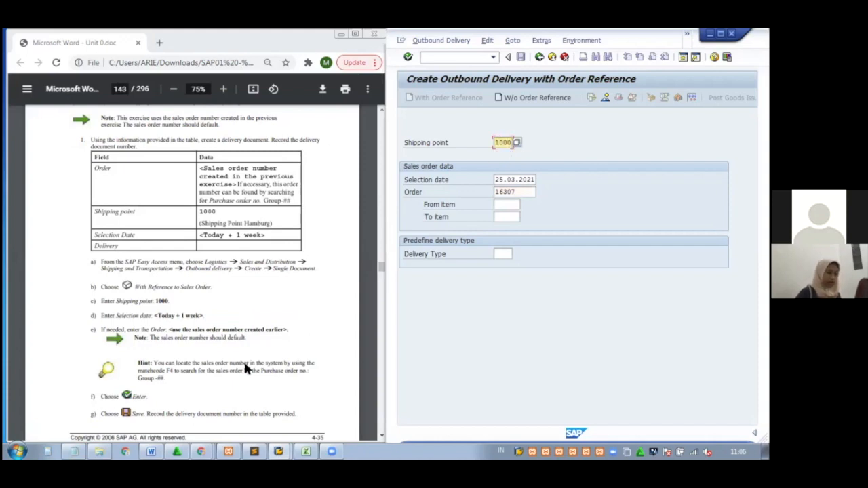
# Add an entry in the Word exercise table and move down to its Selection row
pyautogui.moveTo(152, 454)
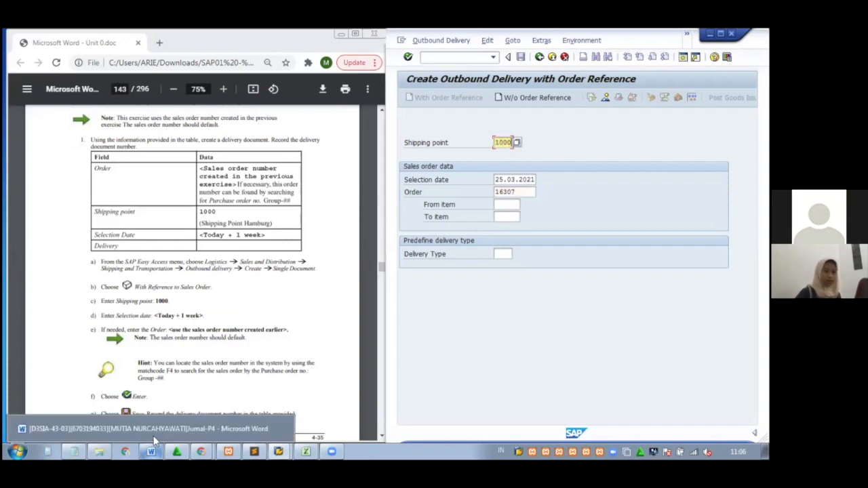
pyautogui.click(154, 435)
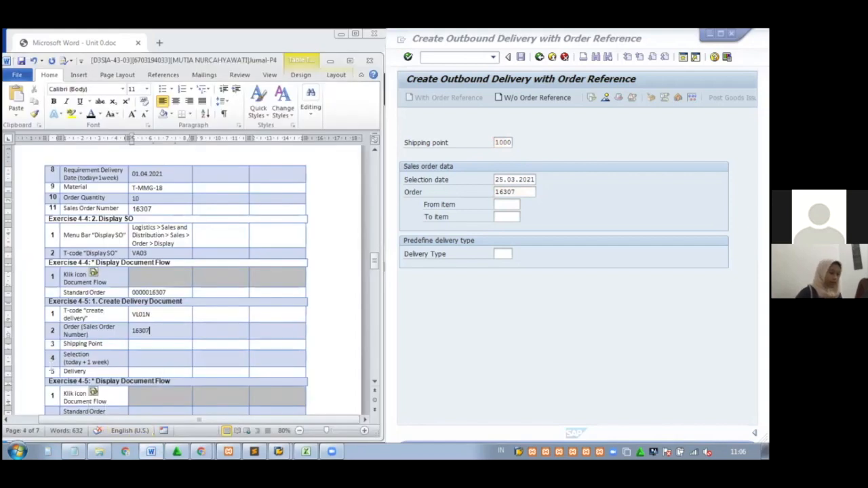
pyautogui.write('1000')
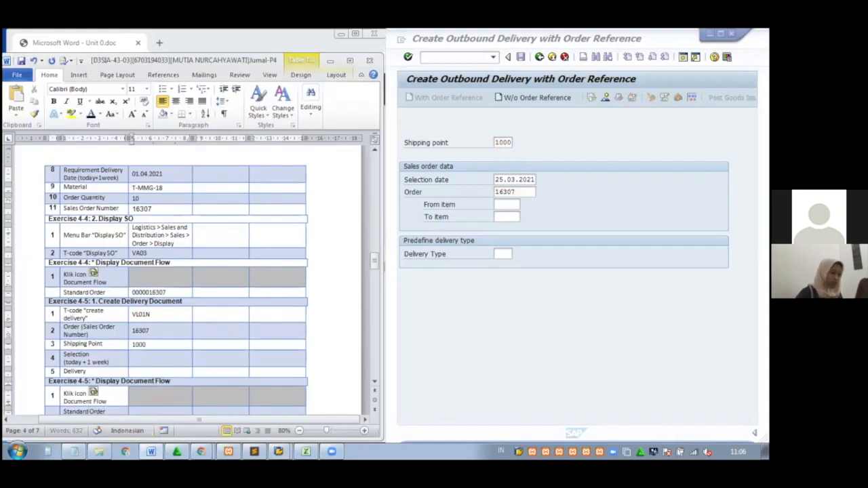
pyautogui.click(166, 360)
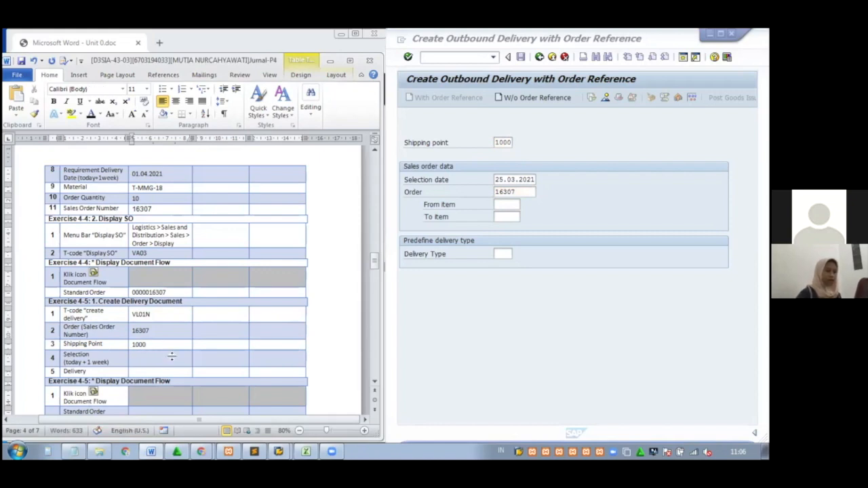
pyautogui.click(327, 62)
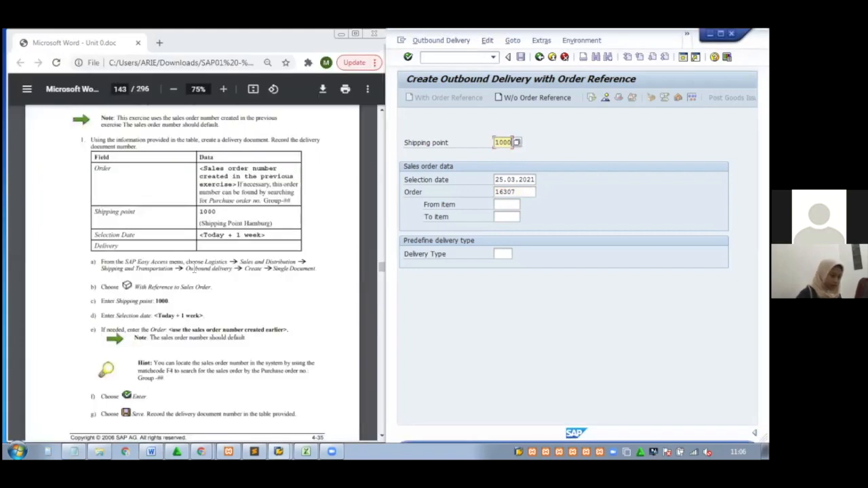
pyautogui.click(201, 331)
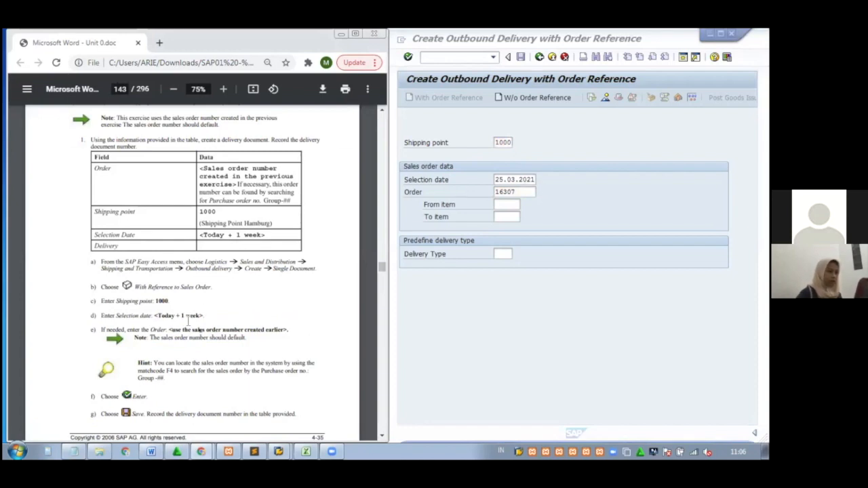
# Change the delivery selection date to 01.04.2021 using the calendar
pyautogui.click(533, 178)
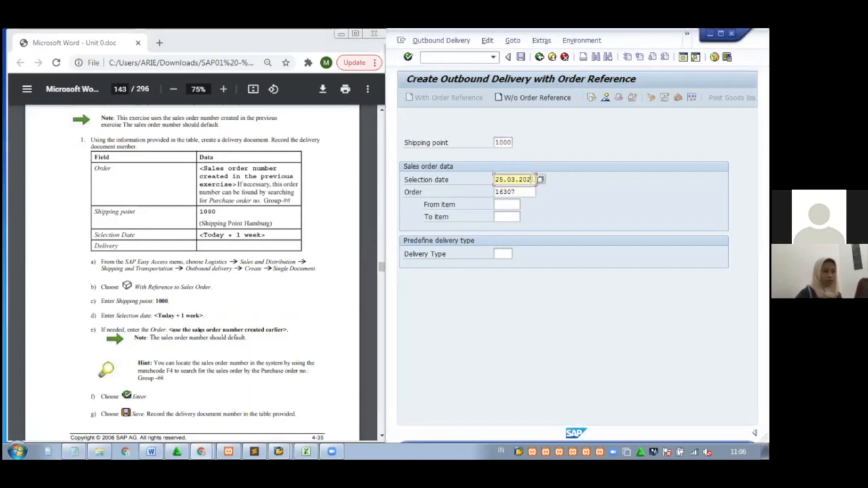
pyautogui.click(538, 176)
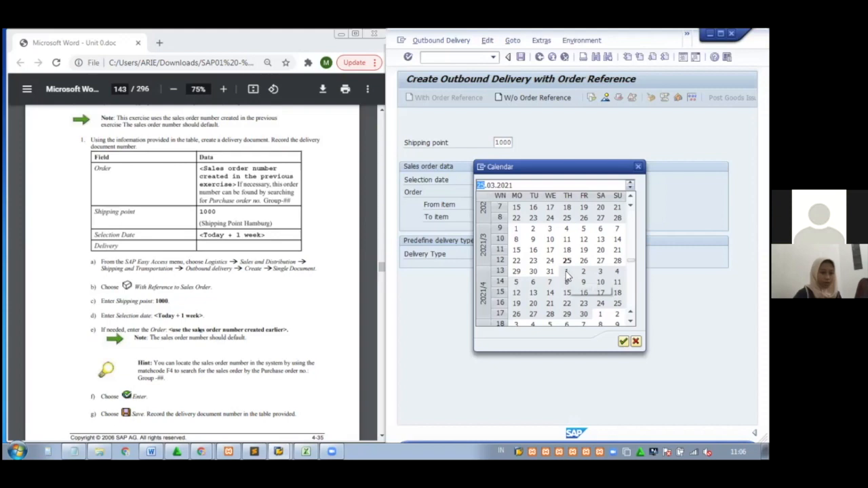
pyautogui.doubleClick(566, 273)
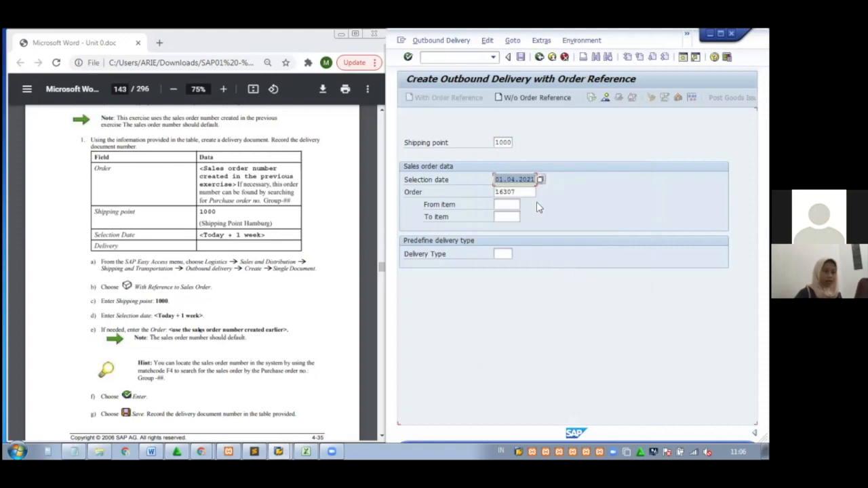
# Copy 01.04.2021 into the Word table's Selection row
pyautogui.moveTo(535, 180); pyautogui.dragTo(491, 182)
pyautogui.hotkey('ctrl', 'c')
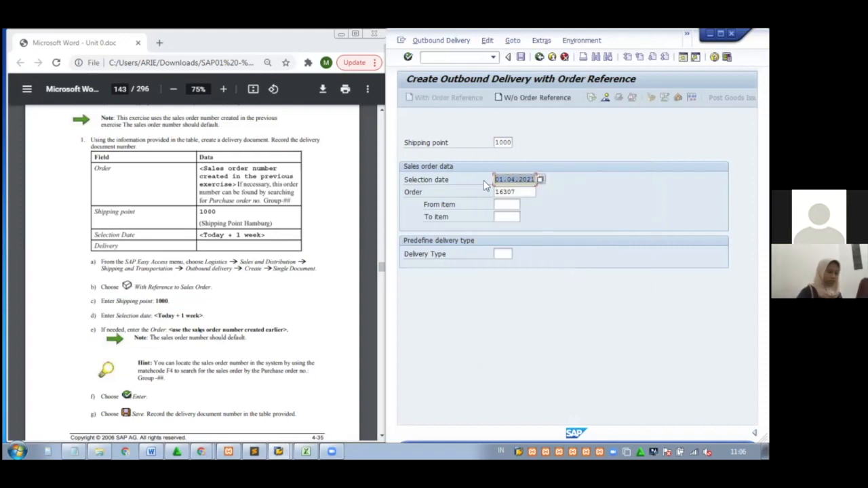
pyautogui.click(484, 184)
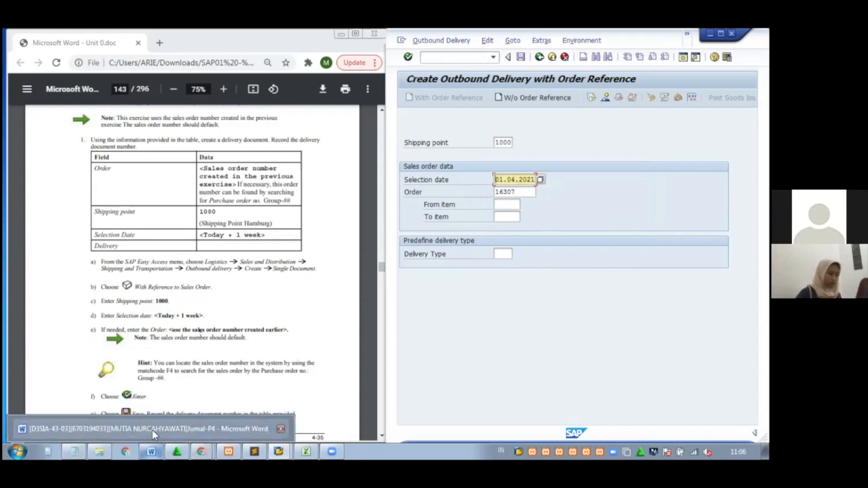
pyautogui.click(152, 434)
pyautogui.hotkey('ctrl', 'v')
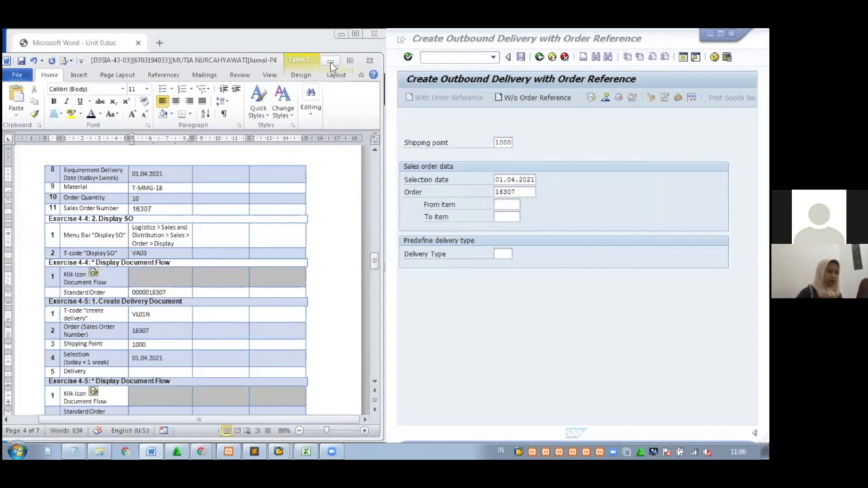
pyautogui.click(330, 60)
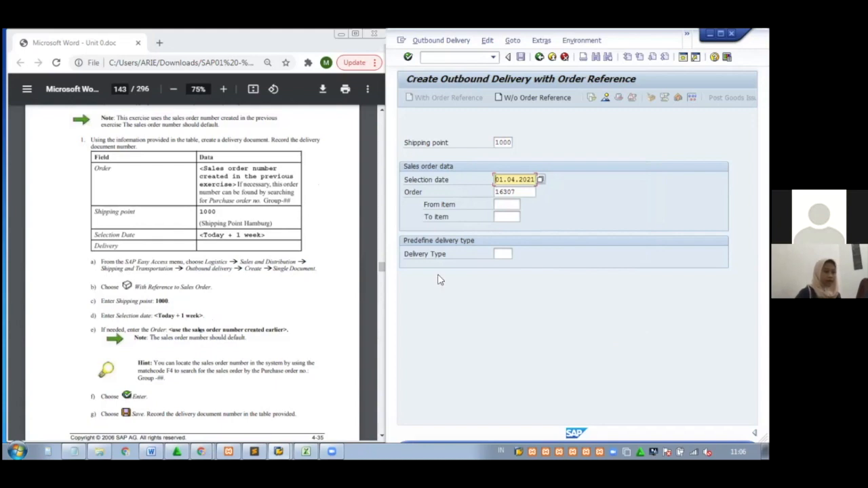
# Confirm order 16307 to propose item T-MMG-18, quantity 10, and save the delivery
pyautogui.click(523, 192)
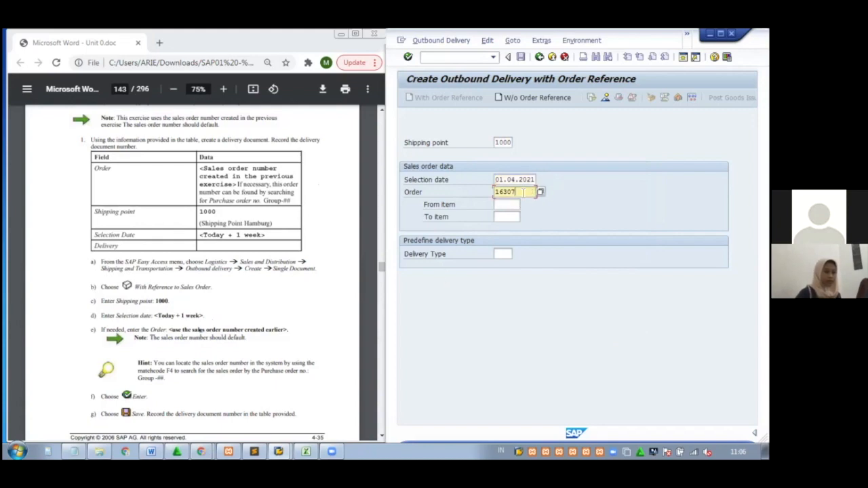
pyautogui.press('Return')
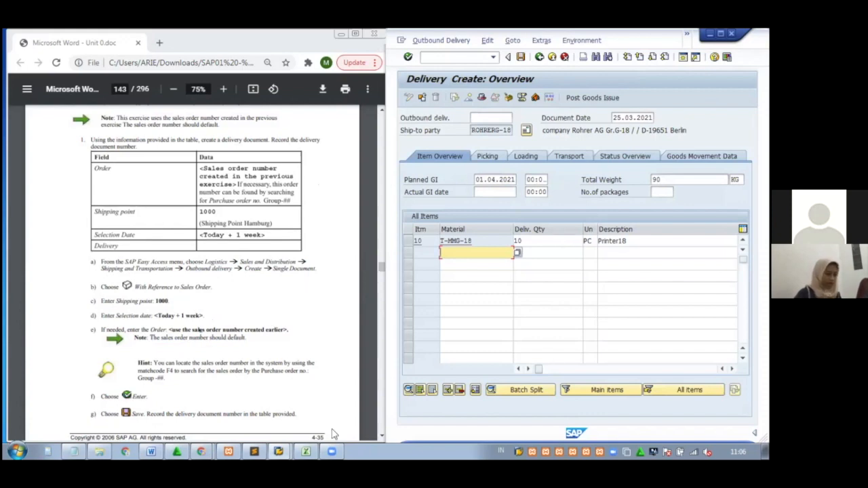
pyautogui.click(152, 452)
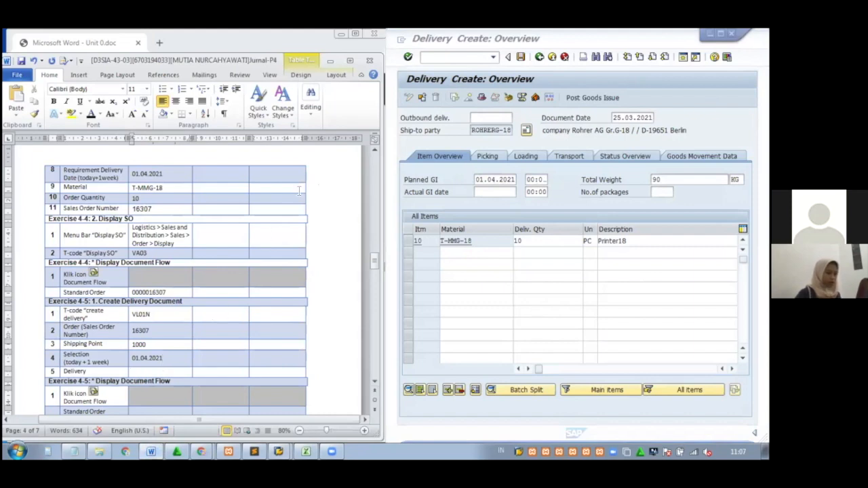
pyautogui.click(330, 61)
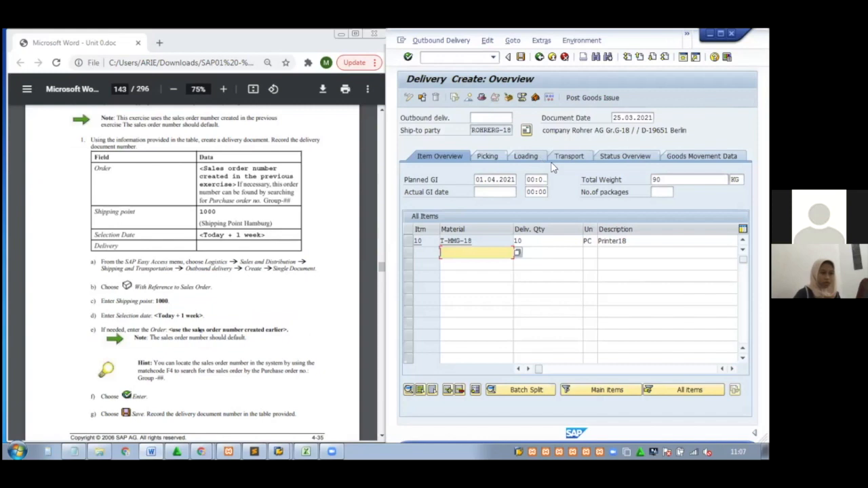
pyautogui.click(521, 58)
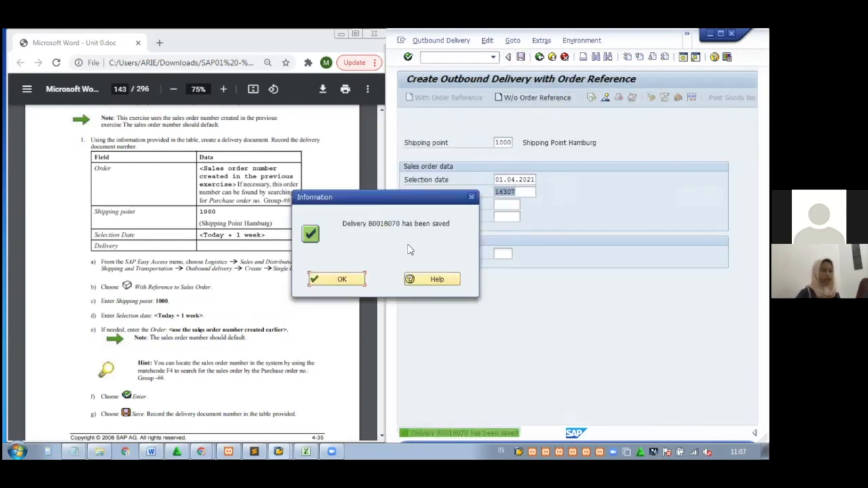
# Copy delivery number 80018070 from the save message's help into the Word table's Delivery row
pyautogui.click(412, 279)
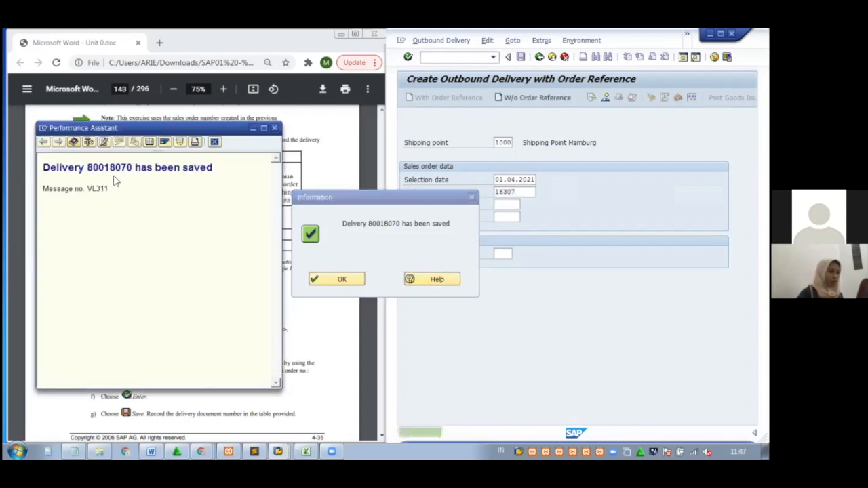
pyautogui.moveTo(130, 166); pyautogui.dragTo(88, 168)
pyautogui.hotkey('ctrl', 'c')
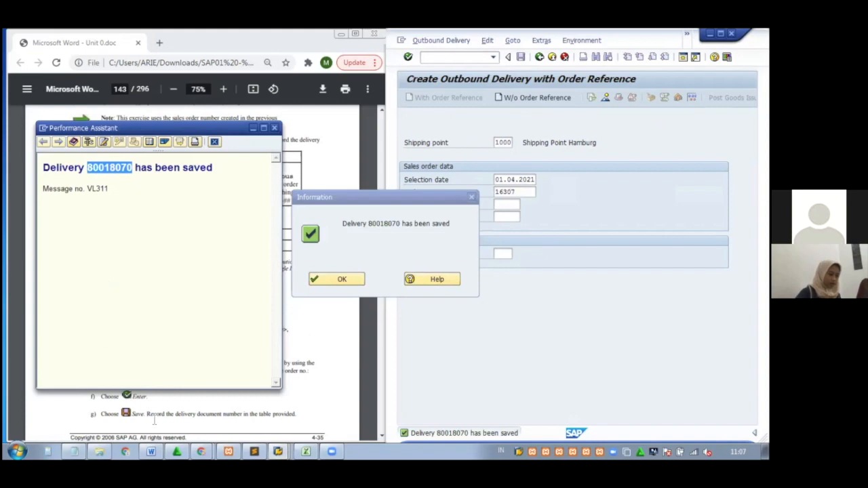
pyautogui.click(152, 453)
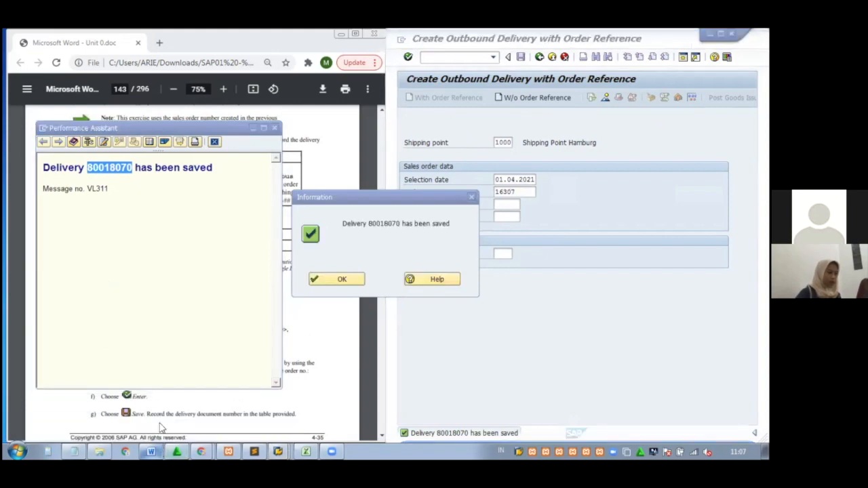
pyautogui.hotkey('ctrl', 'v')
pyautogui.moveTo(376, 261); pyautogui.dragTo(375, 265)
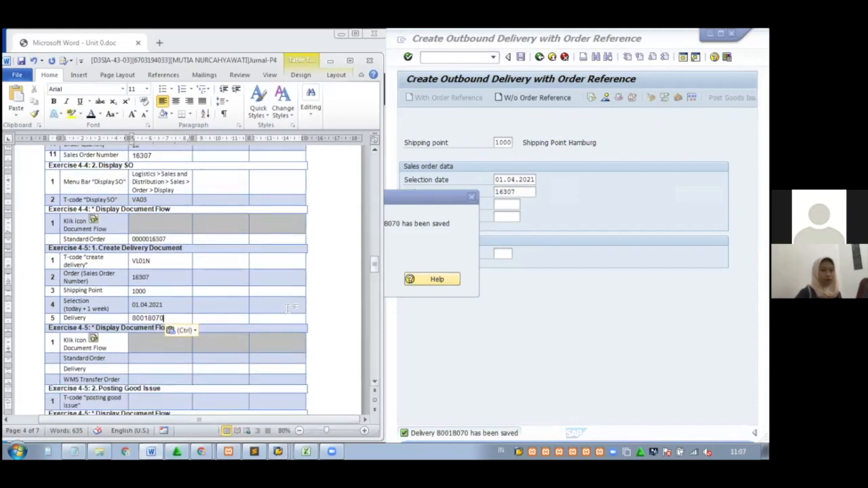
pyautogui.click(443, 226)
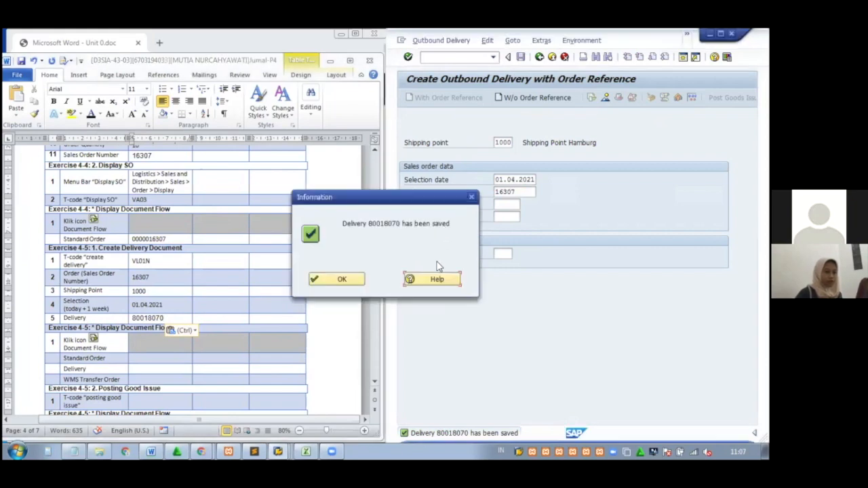
# Close the save confirmation, enter VA03, dismiss the delivery error, and return to Easy Access
pyautogui.click(342, 279)
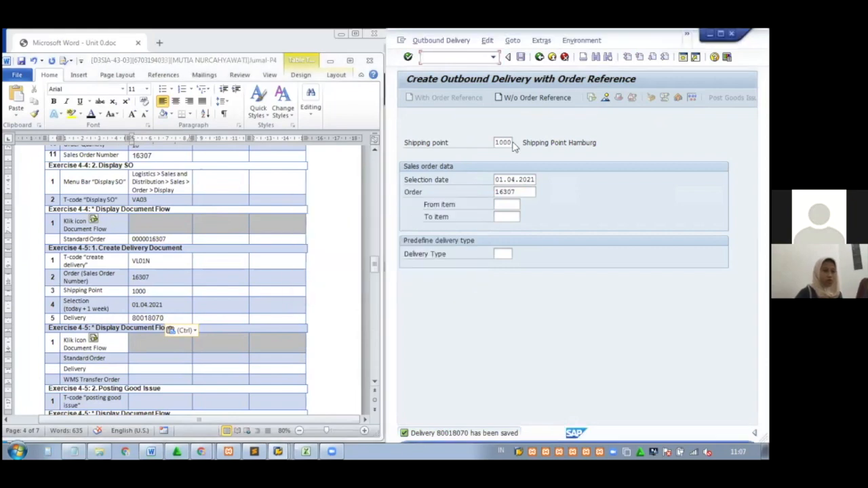
pyautogui.click(592, 99)
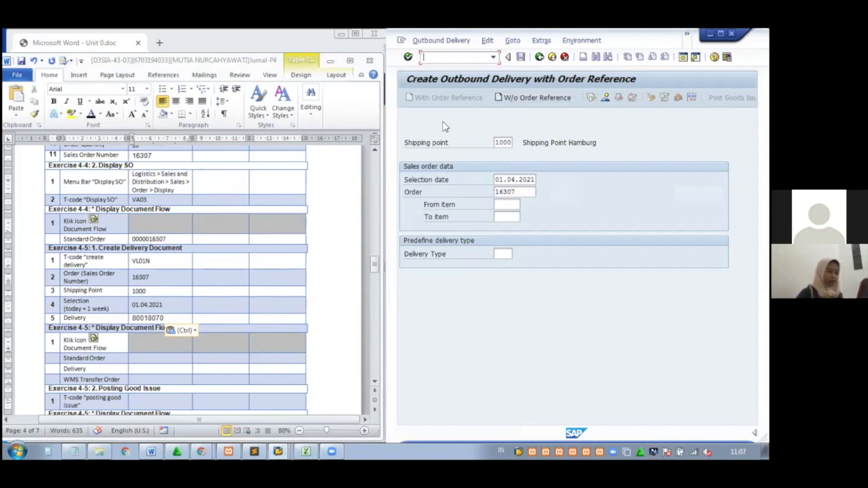
pyautogui.write('VA03')
pyautogui.press('Return')
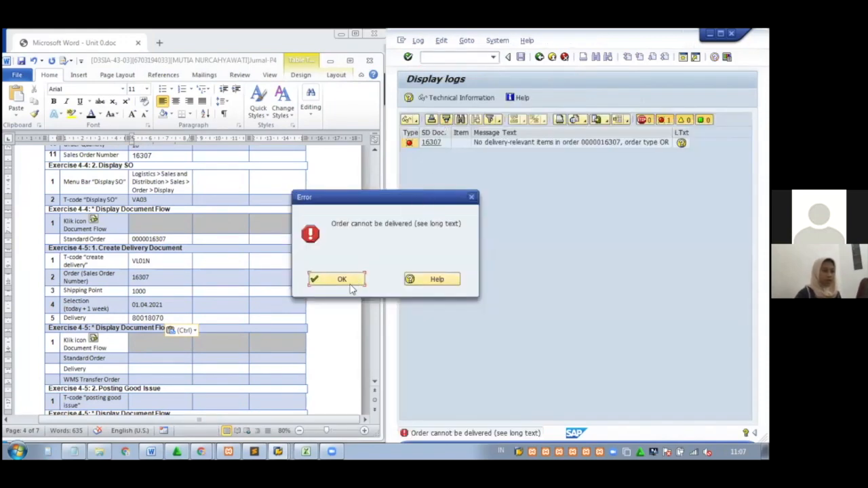
pyautogui.click(351, 280)
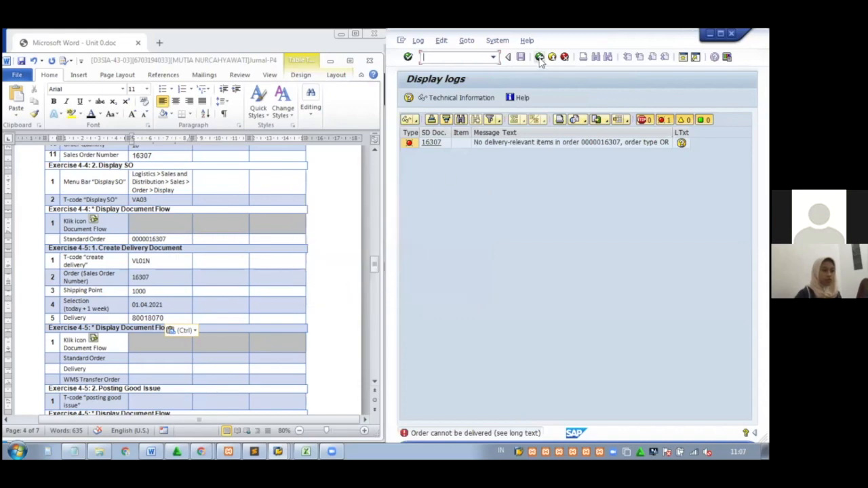
pyautogui.click(539, 57)
pyautogui.click(539, 56)
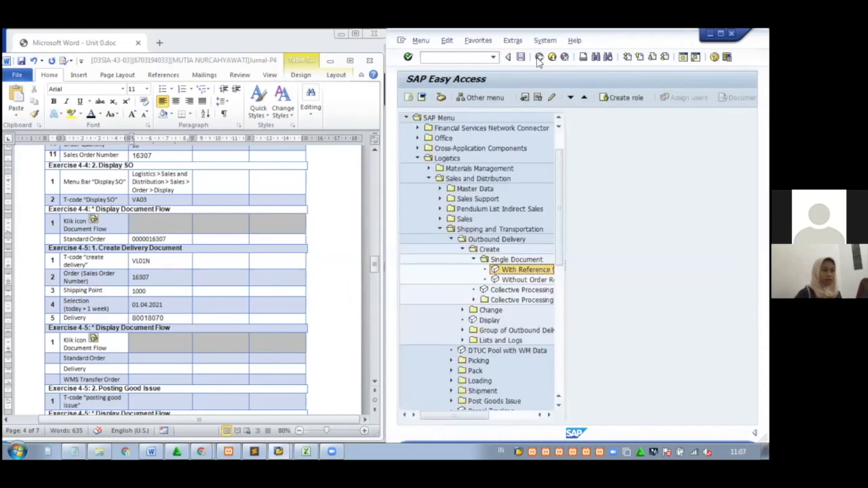
# Run VA03 and display the document flow for order 16307
pyautogui.click(470, 57)
pyautogui.write('VA03')
pyautogui.press('Return')
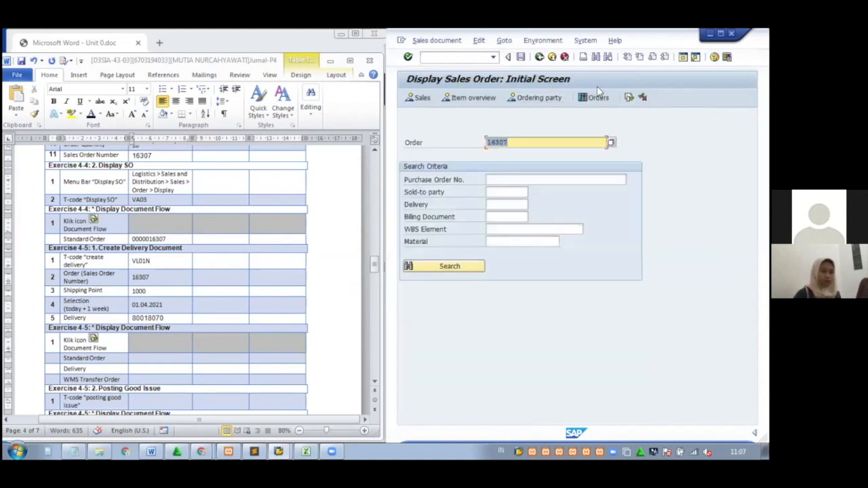
pyautogui.click(629, 98)
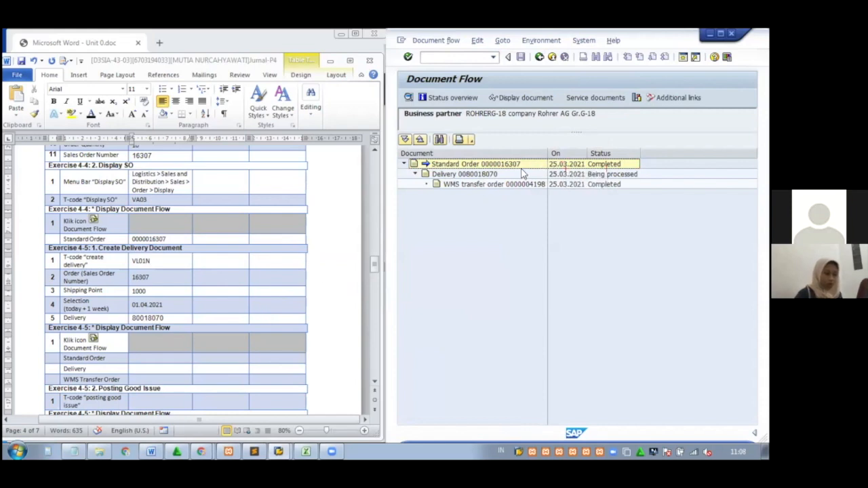
pyautogui.click(520, 164)
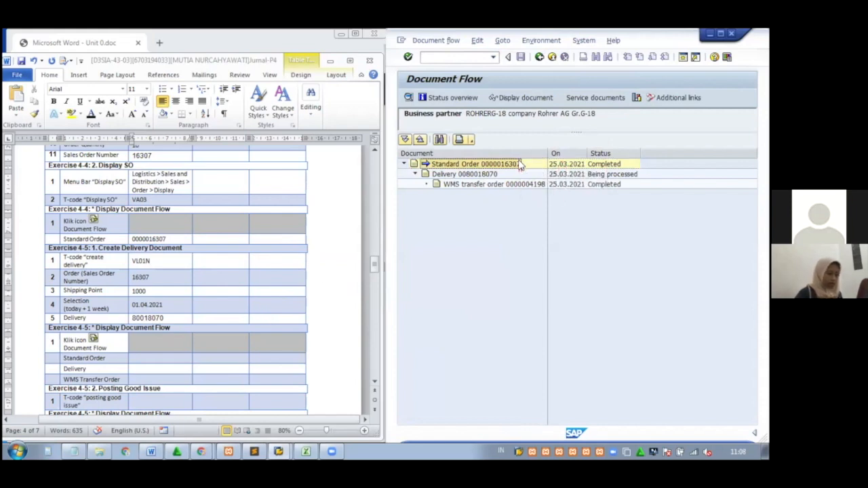
pyautogui.click(135, 357)
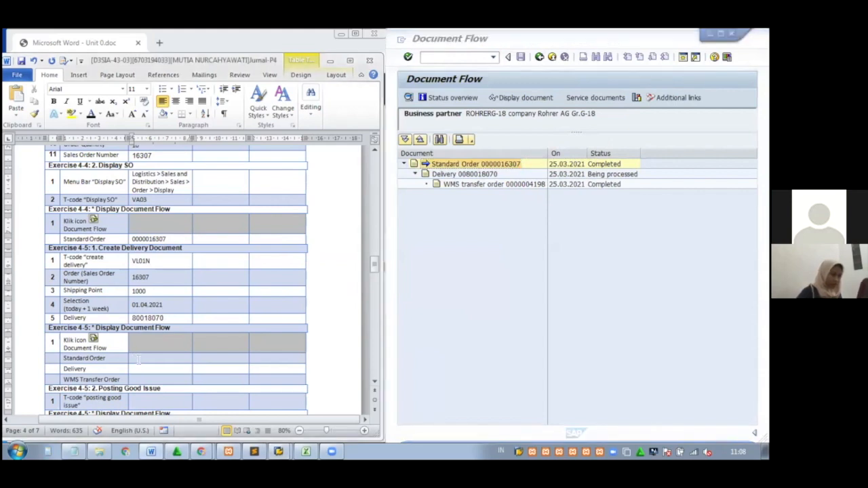
pyautogui.hotkey('ctrl', 'v')
pyautogui.moveTo(175, 356); pyautogui.dragTo(135, 356)
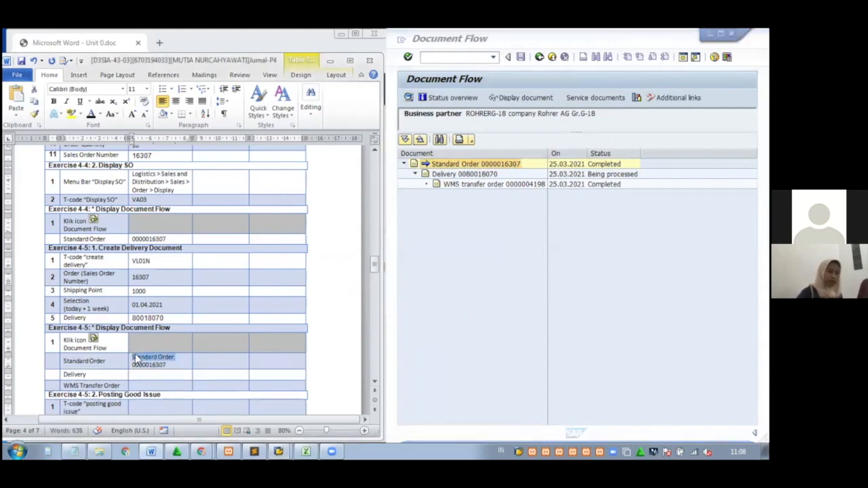
pyautogui.press('BackSpace')
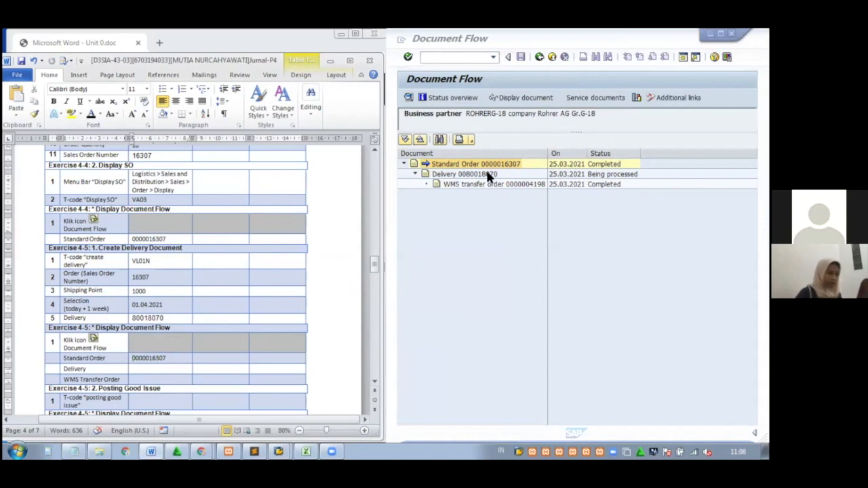
pyautogui.click(486, 173)
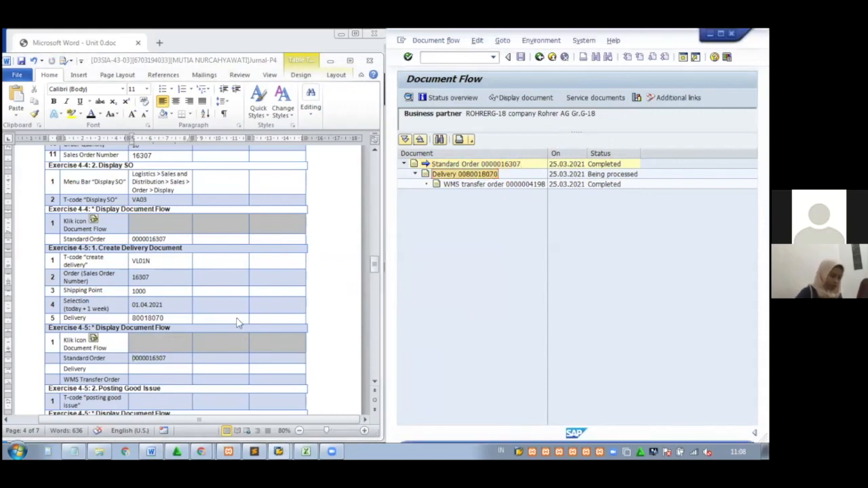
pyautogui.click(179, 368)
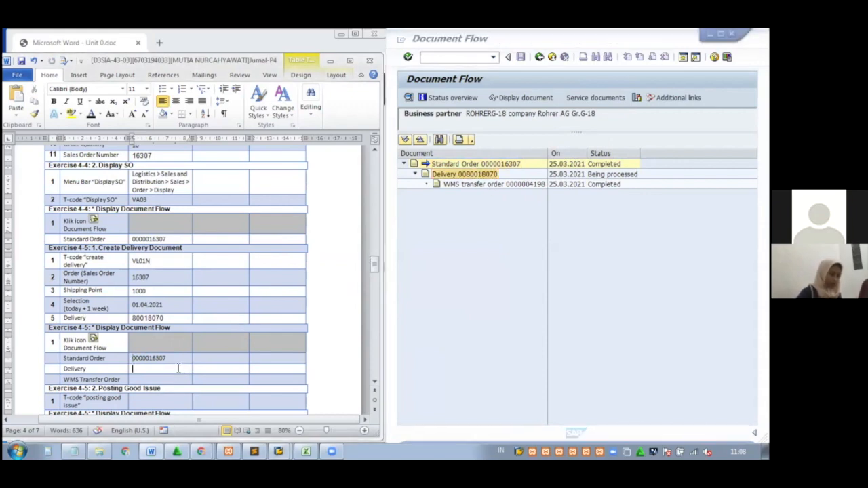
pyautogui.hotkey('ctrl', 'v')
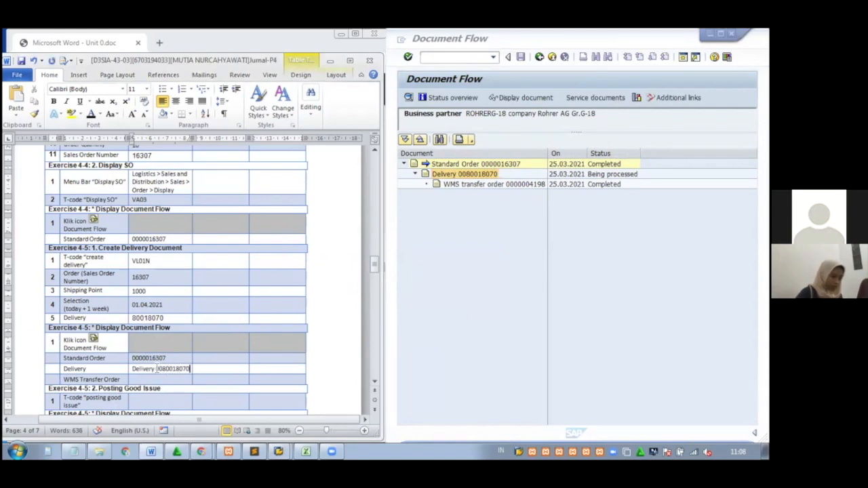
pyautogui.moveTo(151, 368); pyautogui.dragTo(127, 368)
pyautogui.press('BackSpace')
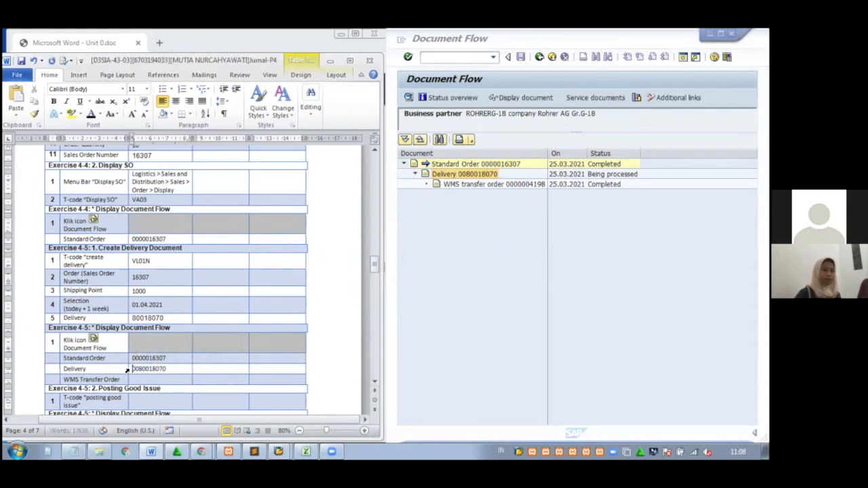
pyautogui.click(520, 184)
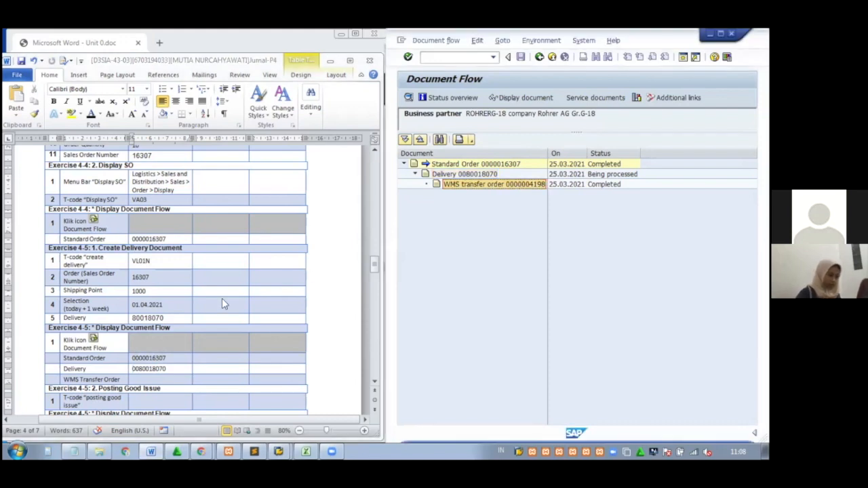
pyautogui.click(156, 380)
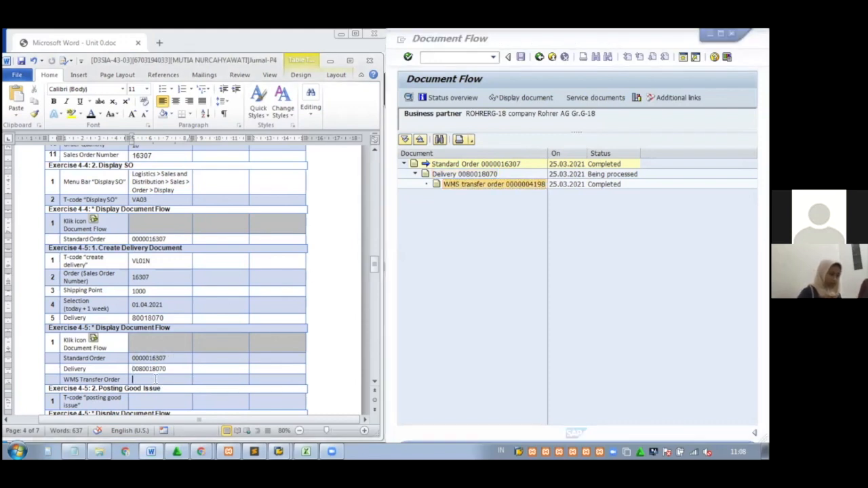
pyautogui.hotkey('ctrl', 'v')
pyautogui.moveTo(187, 378); pyautogui.dragTo(137, 377)
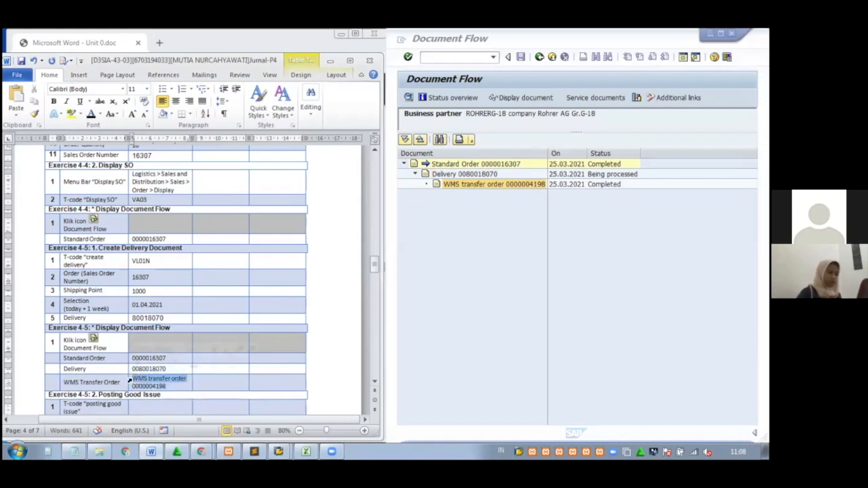
pyautogui.press('Delete')
pyautogui.moveTo(376, 265); pyautogui.dragTo(375, 263)
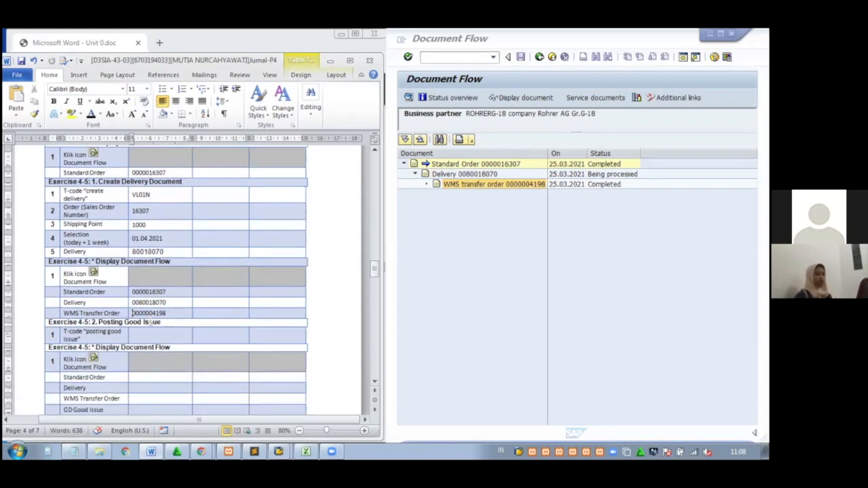
# Scroll the PDF guide to page 144's goods-issue posting steps
pyautogui.click(366, 62)
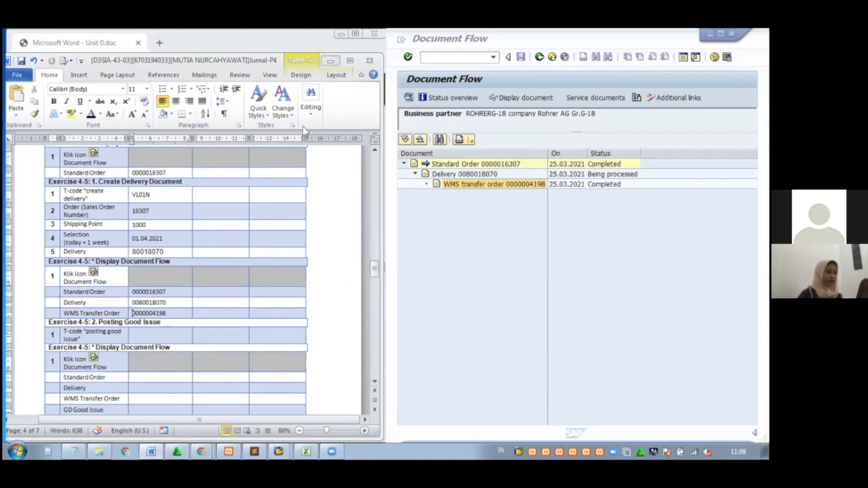
pyautogui.click(284, 213)
pyautogui.scroll(-3, 284, 213)
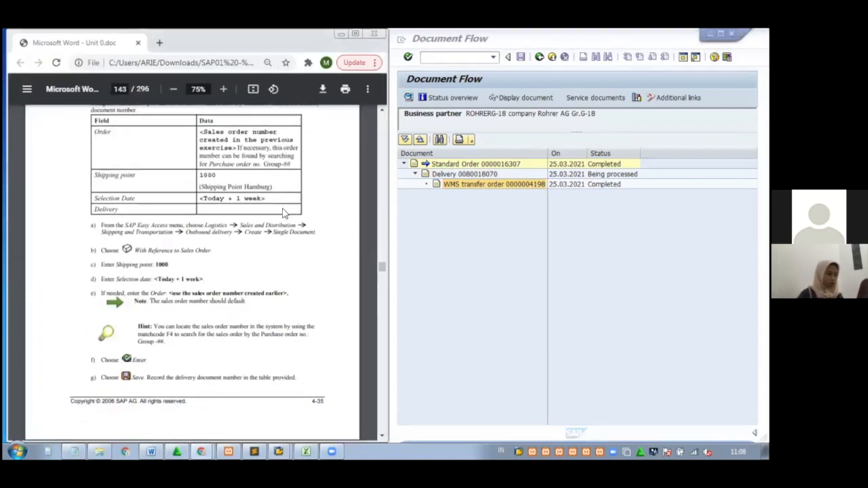
pyautogui.scroll(-10, 284, 214)
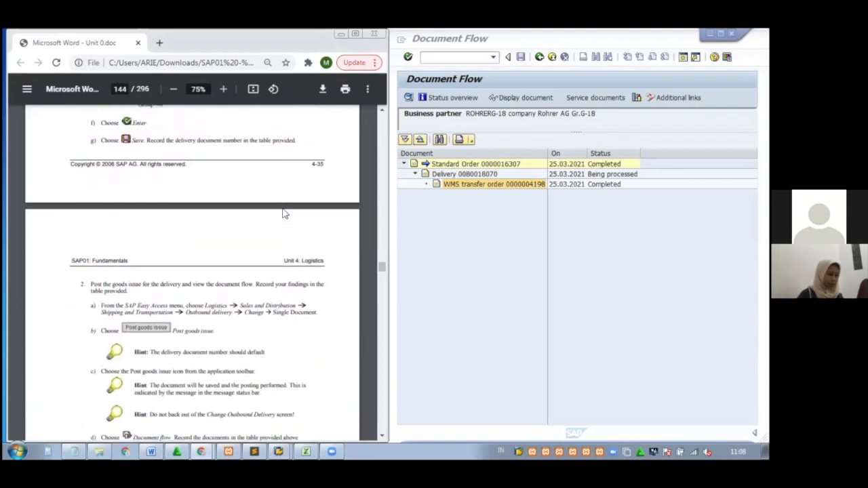
pyautogui.scroll(-1, 284, 214)
pyautogui.scroll(-1, 283, 214)
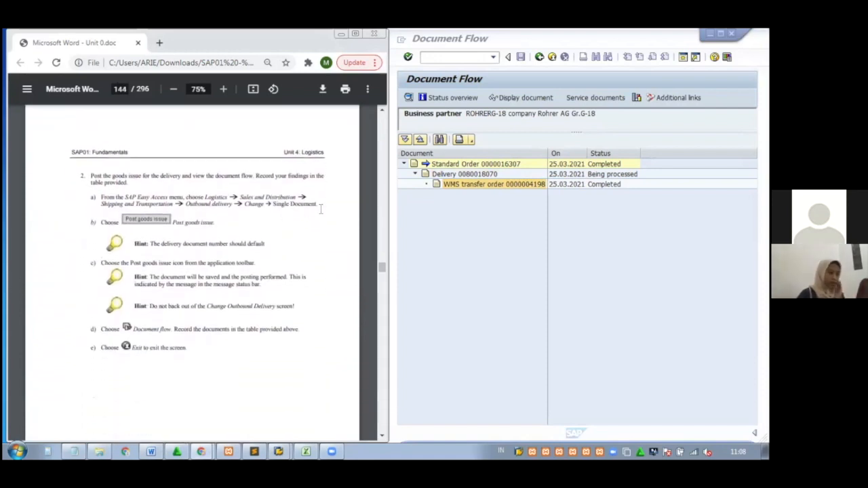
# Go back to the SAP Easy Access menu and reopen delivery creation with sales order reference
pyautogui.click(540, 57)
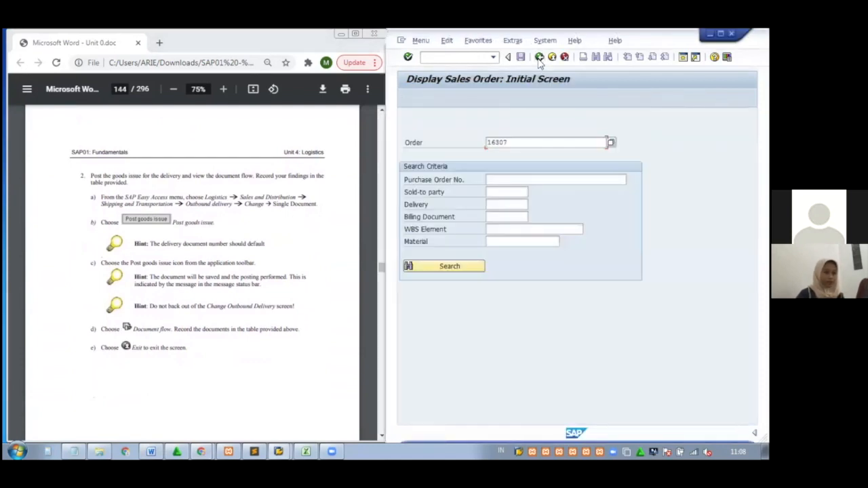
pyautogui.click(539, 57)
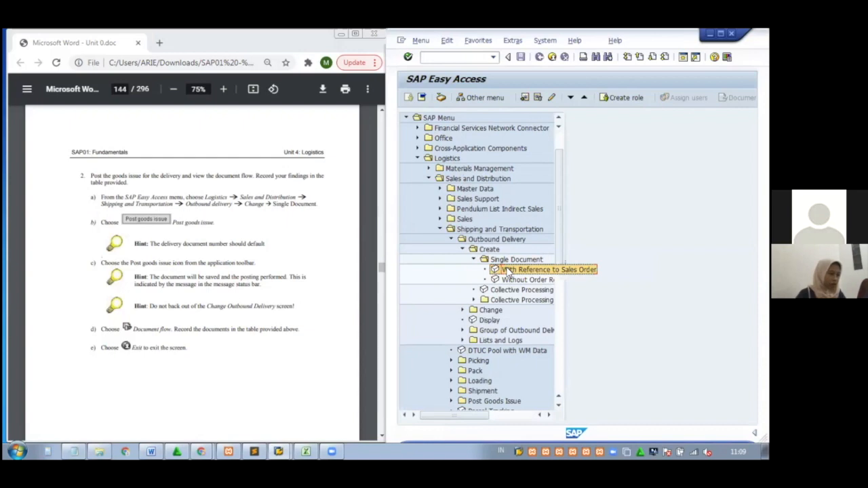
pyautogui.doubleClick(510, 270)
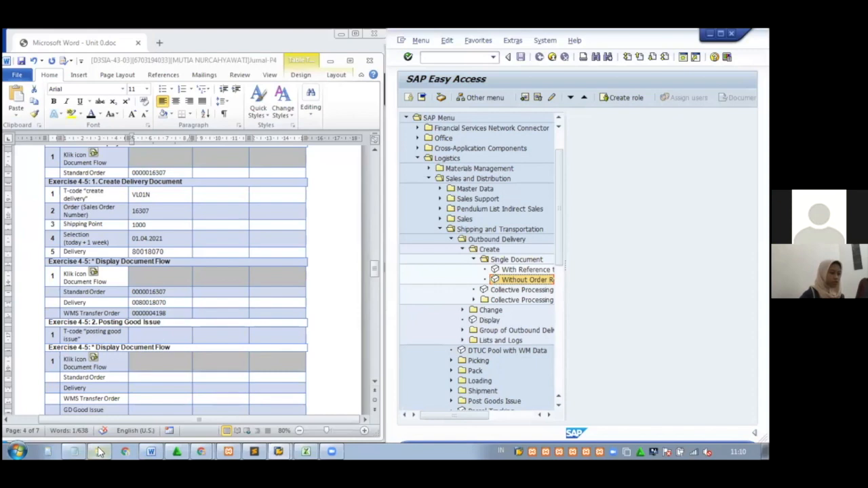
# Copy VL02N from the Notepad notes into the Word table's posting-goods-issue T-code cell
pyautogui.click(75, 451)
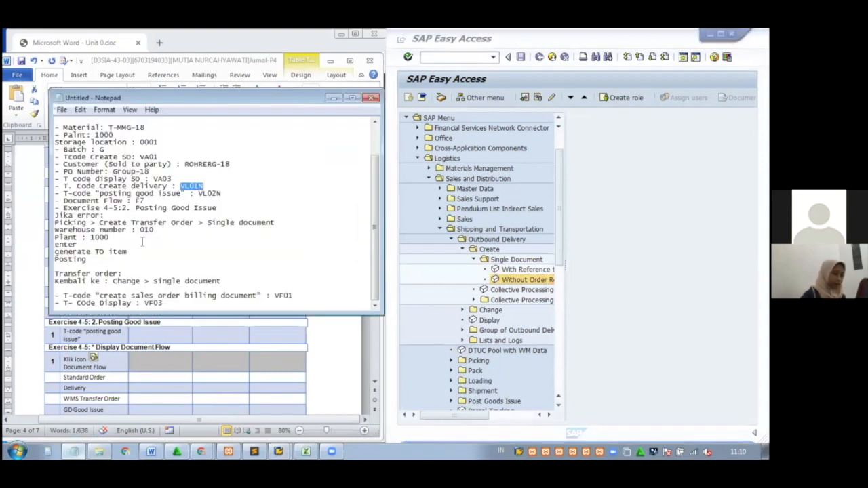
pyautogui.moveTo(226, 193); pyautogui.dragTo(200, 193)
pyautogui.hotkey('ctrl', 'c')
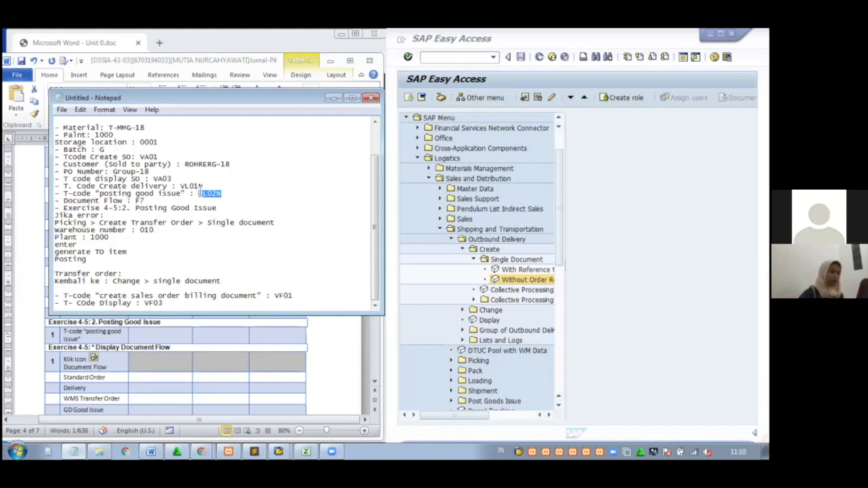
pyautogui.click(333, 97)
pyautogui.click(184, 334)
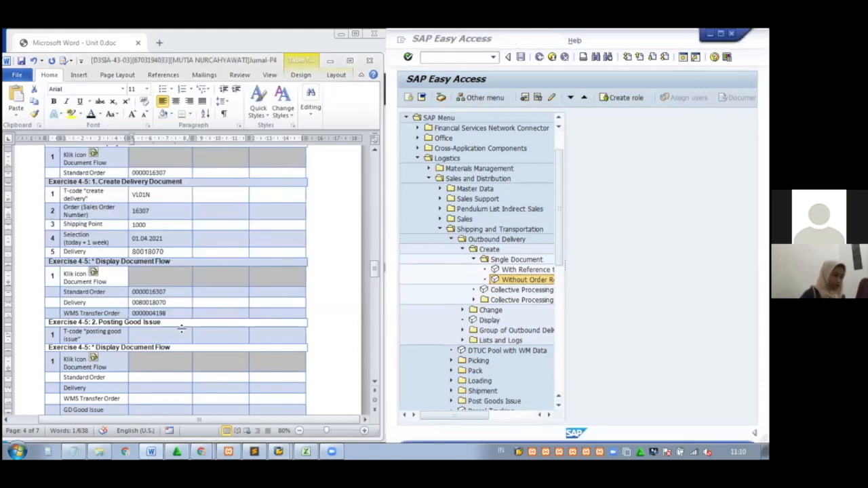
pyautogui.hotkey('ctrl', 'v')
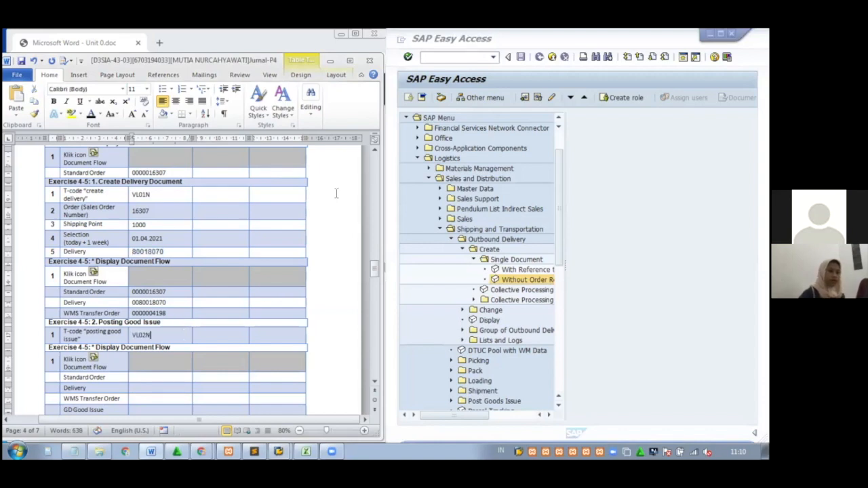
# Run VL02N in SAP to open Change Outbound Delivery for 80018070
pyautogui.click(450, 58)
pyautogui.hotkey('ctrl', 'v')
pyautogui.press('Return')
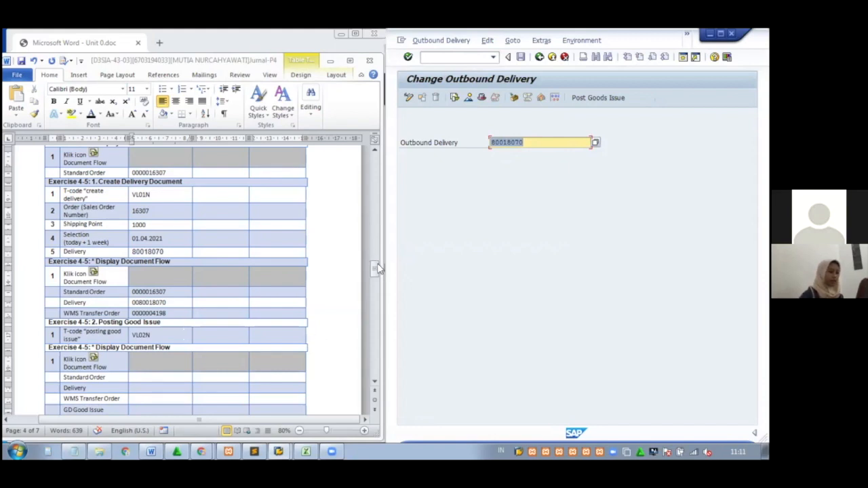
# Show the document flow of delivery 80018070 from the Change Outbound Delivery screen
pyautogui.moveTo(378, 270); pyautogui.dragTo(379, 272)
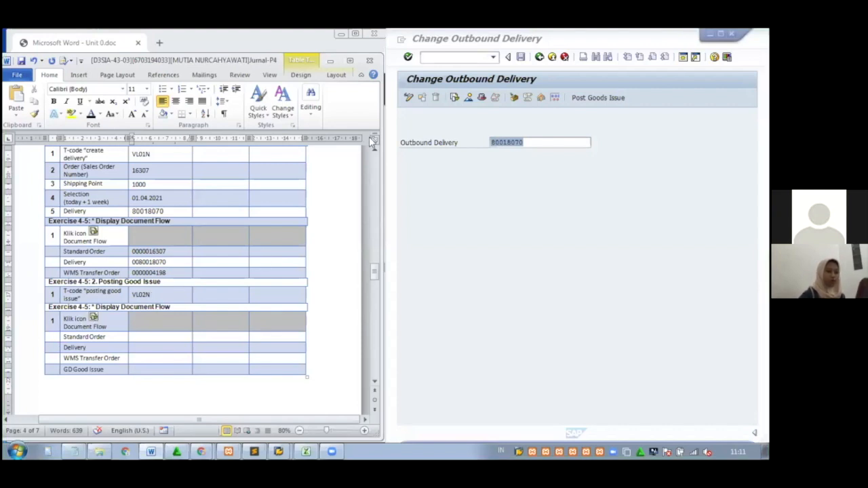
pyautogui.click(454, 98)
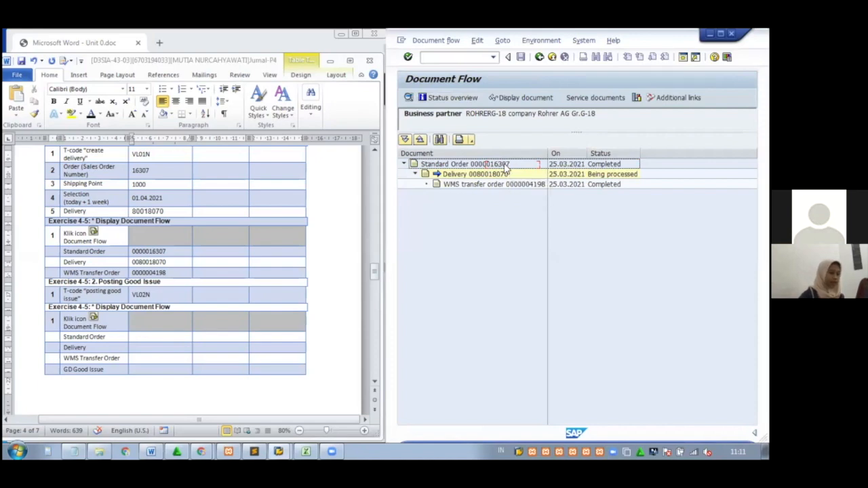
pyautogui.click(505, 165)
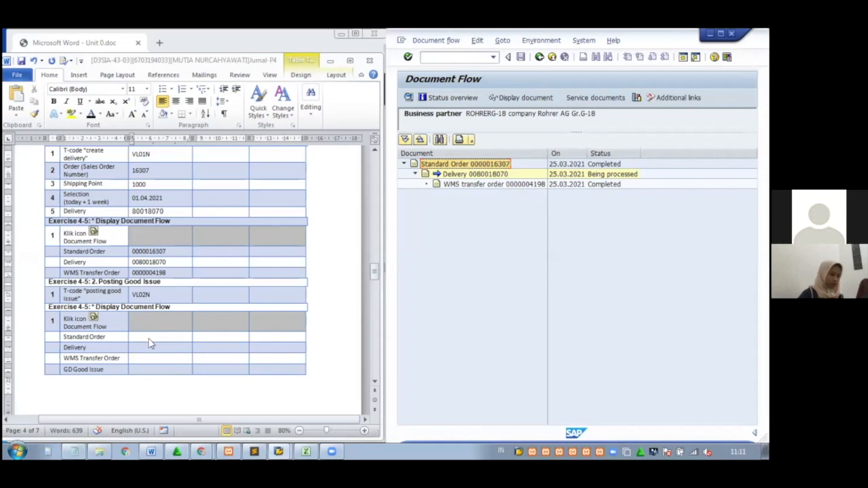
pyautogui.click(149, 339)
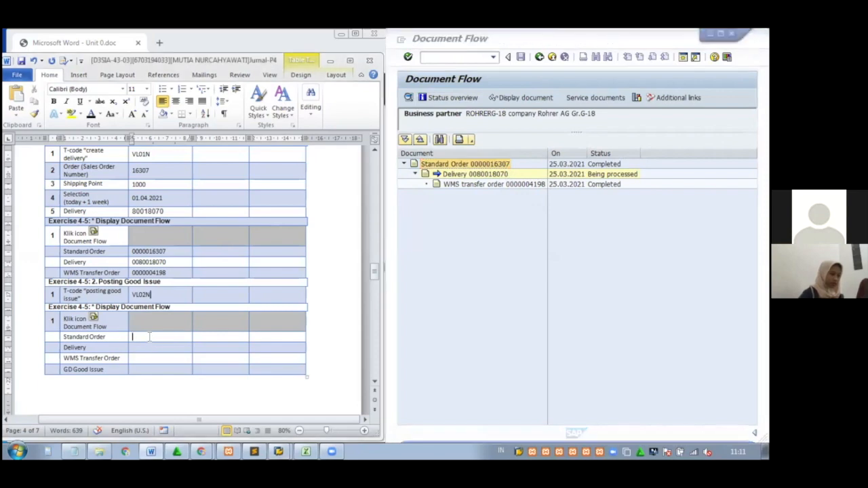
pyautogui.hotkey('ctrl', 'v')
pyautogui.tripleClick(158, 333)
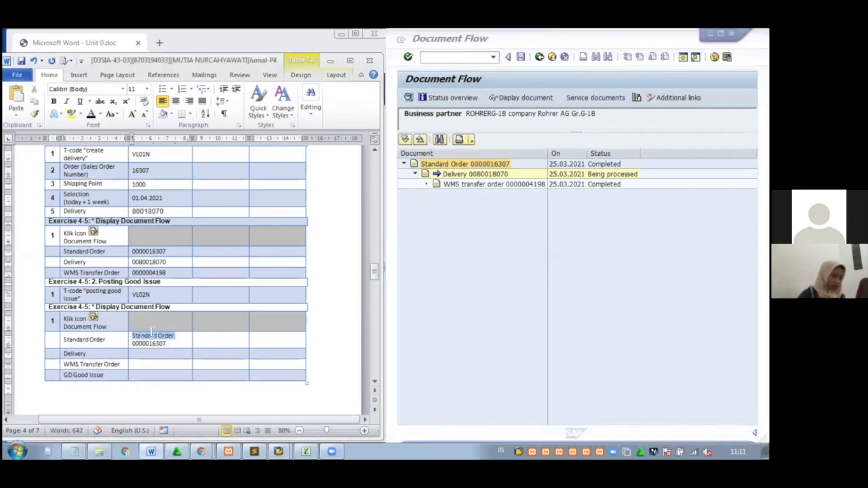
pyautogui.press('BackSpace')
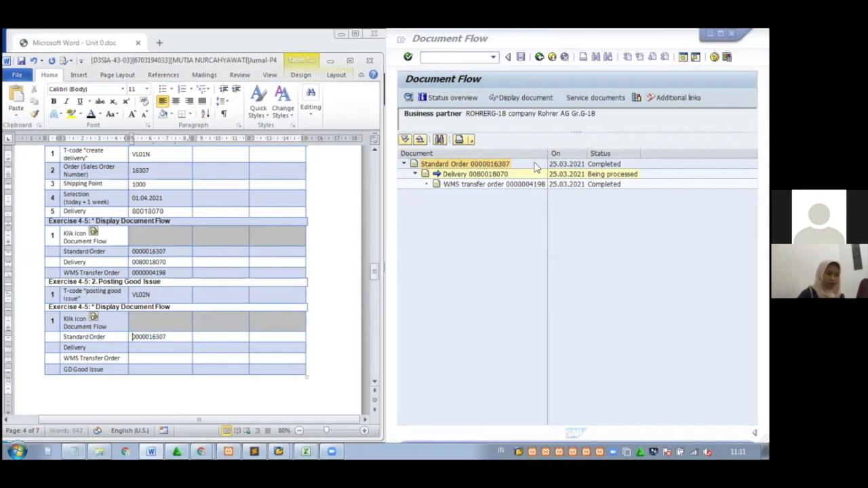
pyautogui.click(520, 175)
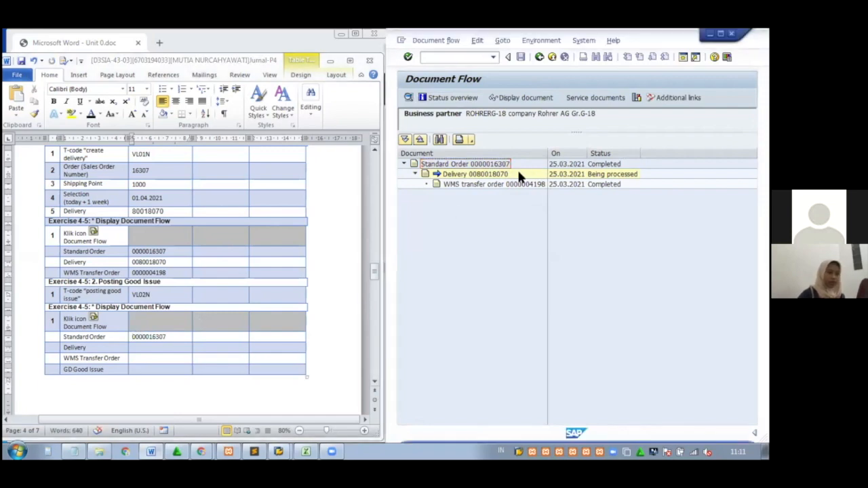
pyautogui.click(505, 175)
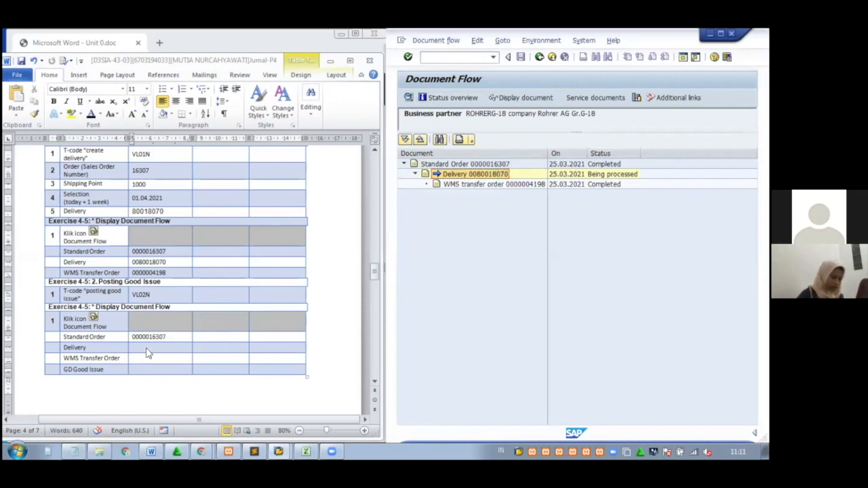
pyautogui.click(147, 346)
pyautogui.hotkey('ctrl', 'v')
pyautogui.moveTo(156, 347); pyautogui.dragTo(139, 347)
pyautogui.press('Delete')
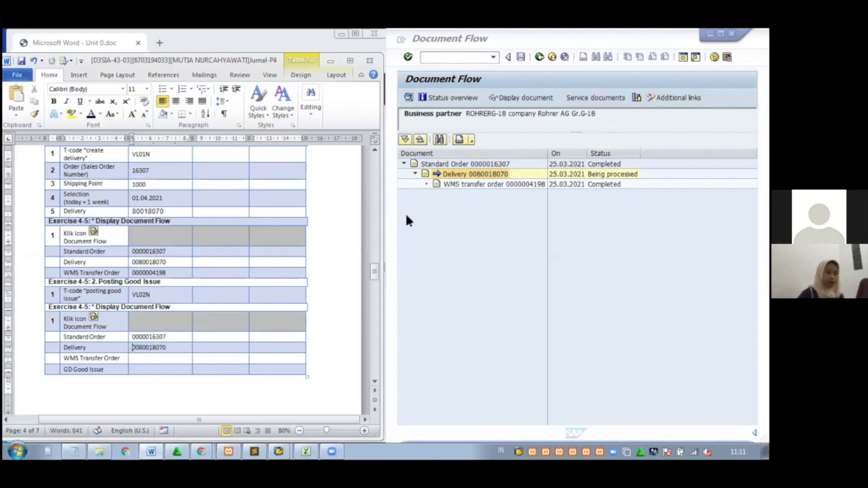
pyautogui.click(513, 186)
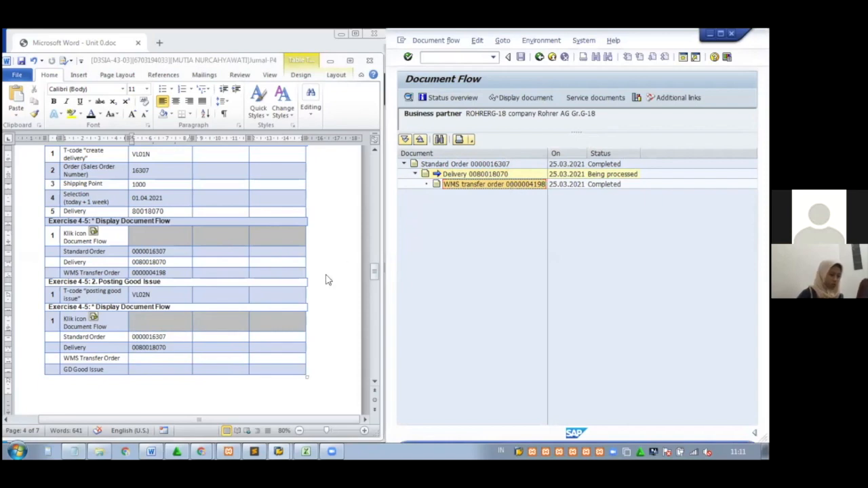
pyautogui.click(167, 359)
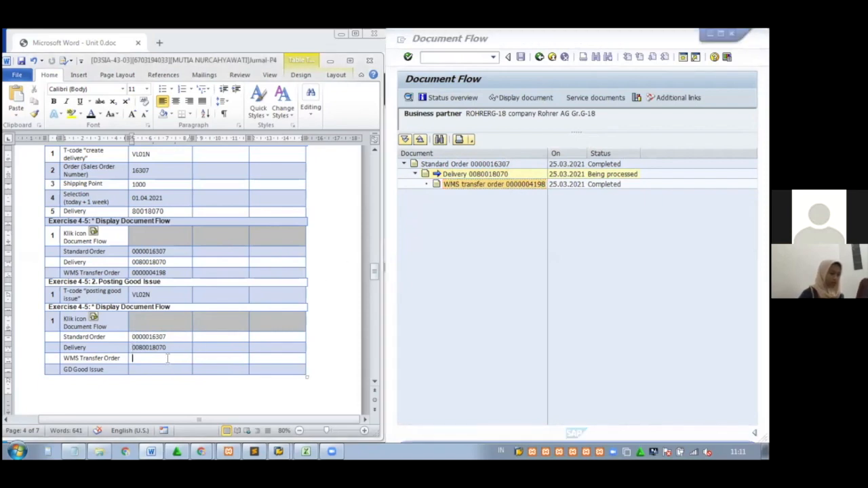
pyautogui.hotkey('ctrl', 'v')
pyautogui.moveTo(184, 358); pyautogui.dragTo(134, 357)
pyautogui.press('Delete')
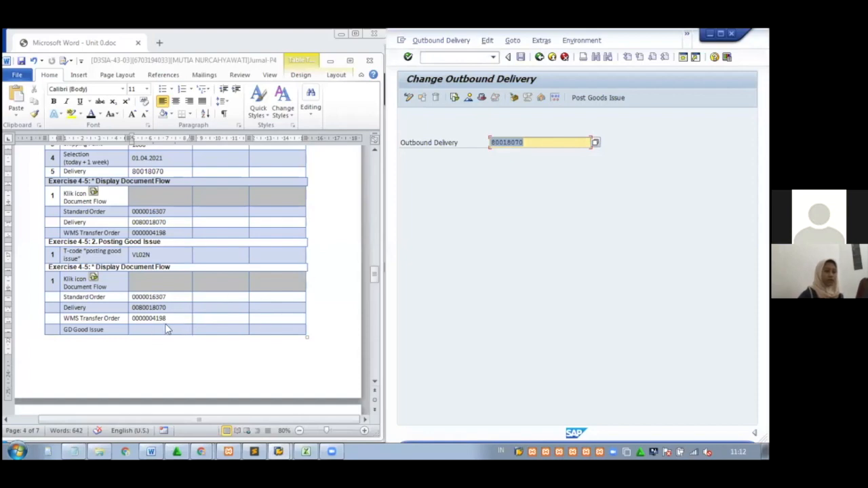
pyautogui.click(610, 100)
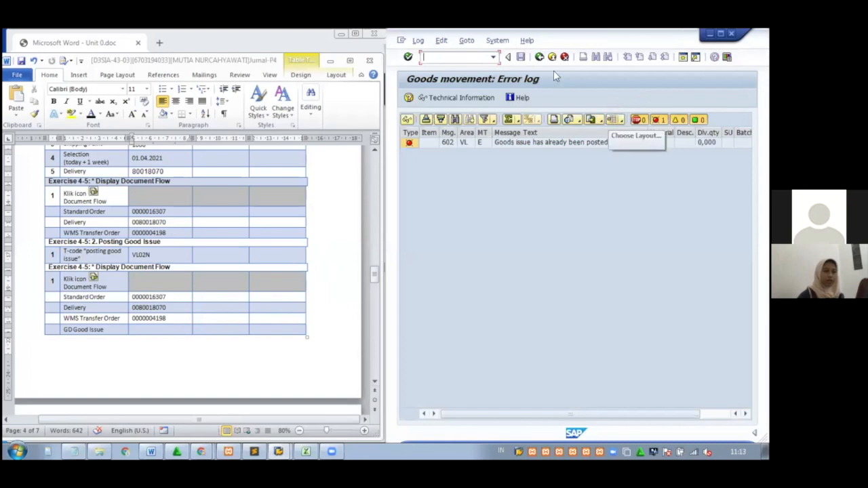
pyautogui.click(539, 57)
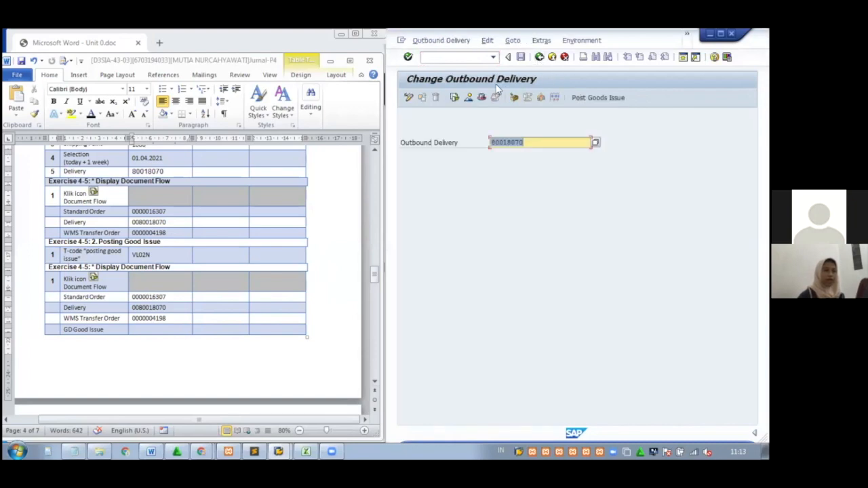
pyautogui.click(455, 98)
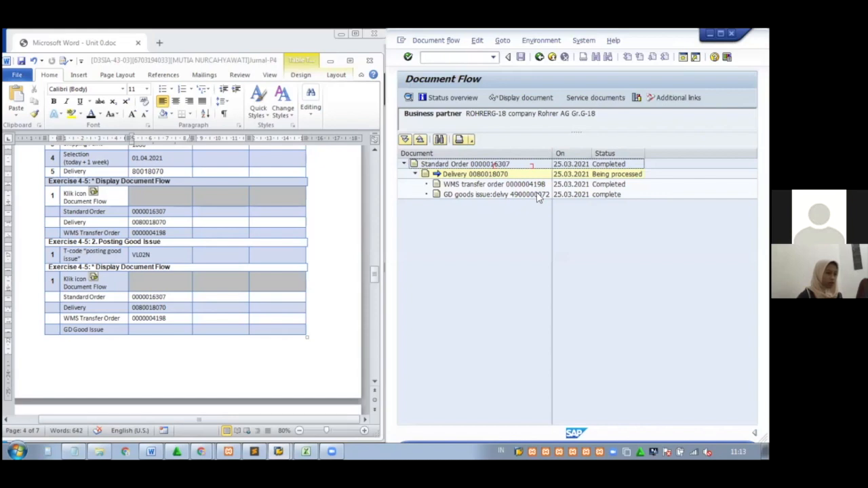
pyautogui.click(537, 194)
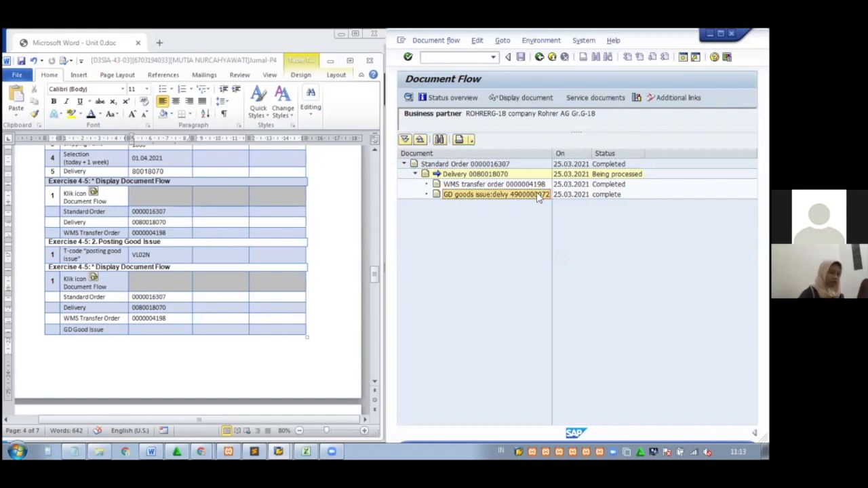
pyautogui.click(160, 330)
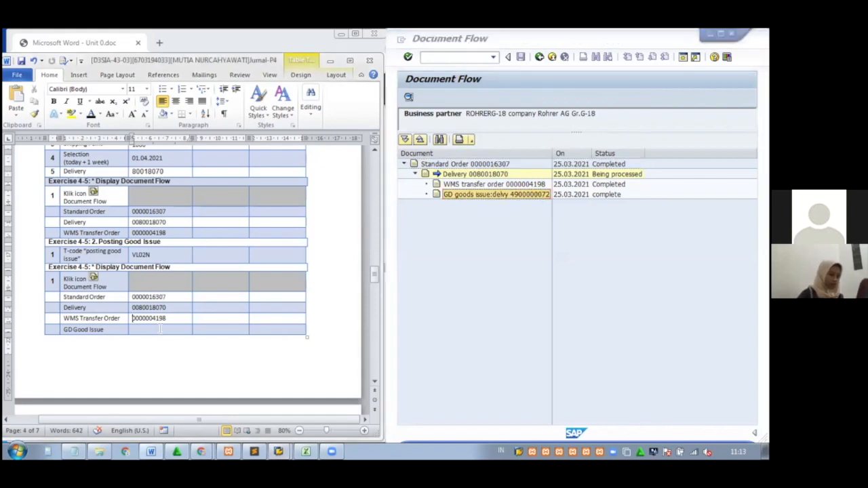
pyautogui.hotkey('ctrl', 'v')
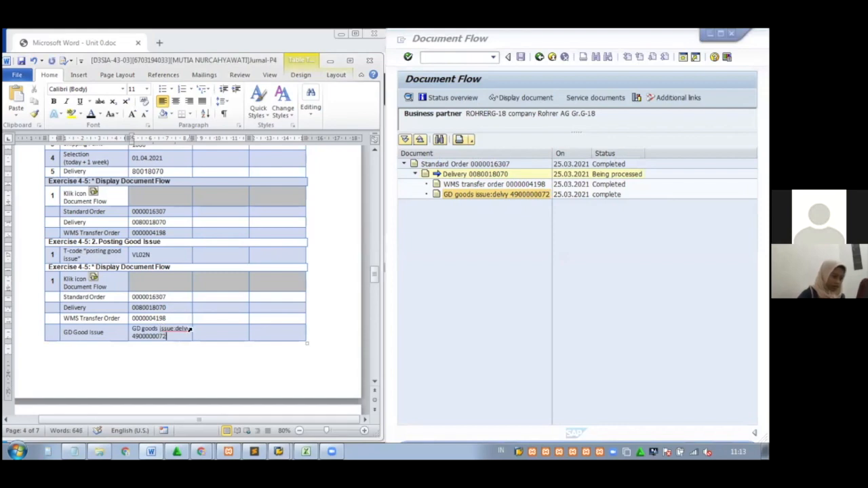
pyautogui.moveTo(191, 329); pyautogui.dragTo(188, 327)
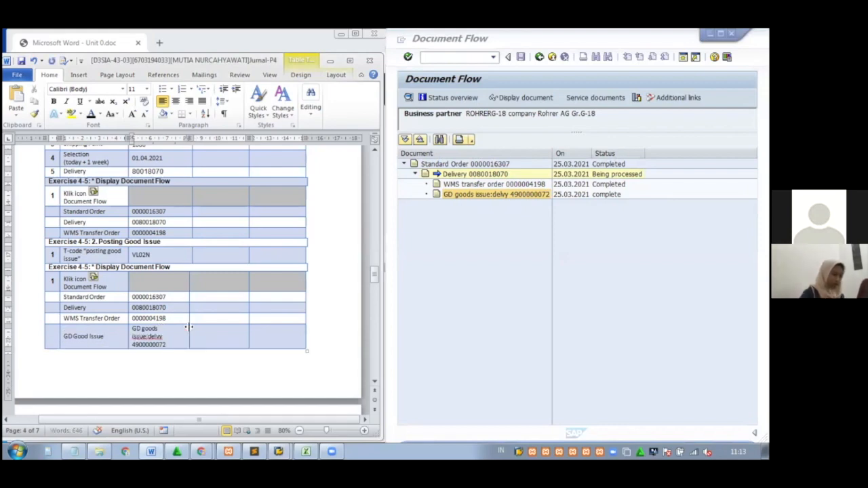
pyautogui.hotkey('ctrl', 'z')
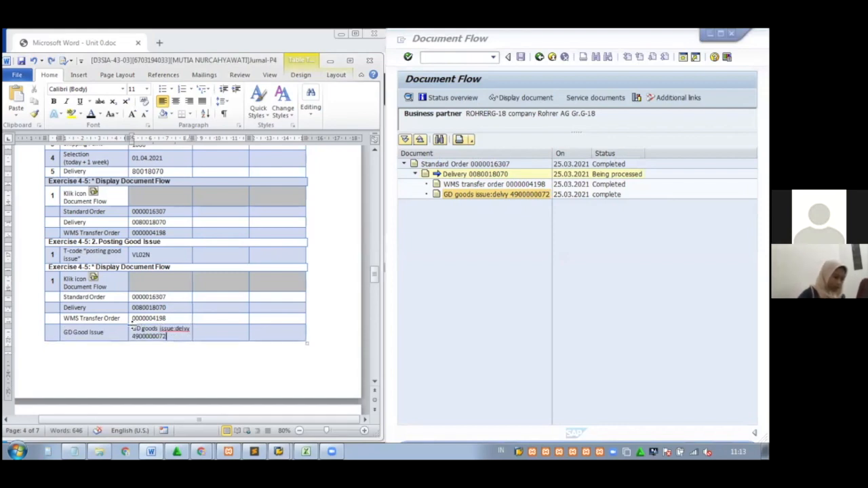
pyautogui.moveTo(134, 329); pyautogui.dragTo(192, 328)
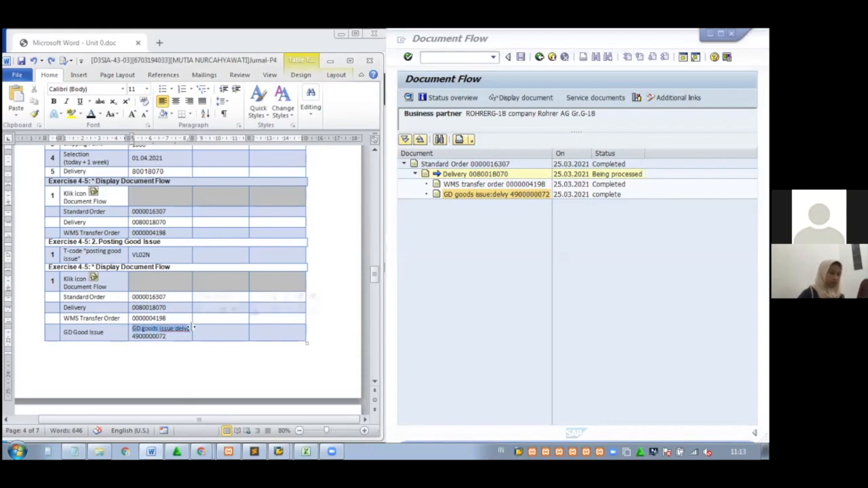
pyautogui.press('Delete')
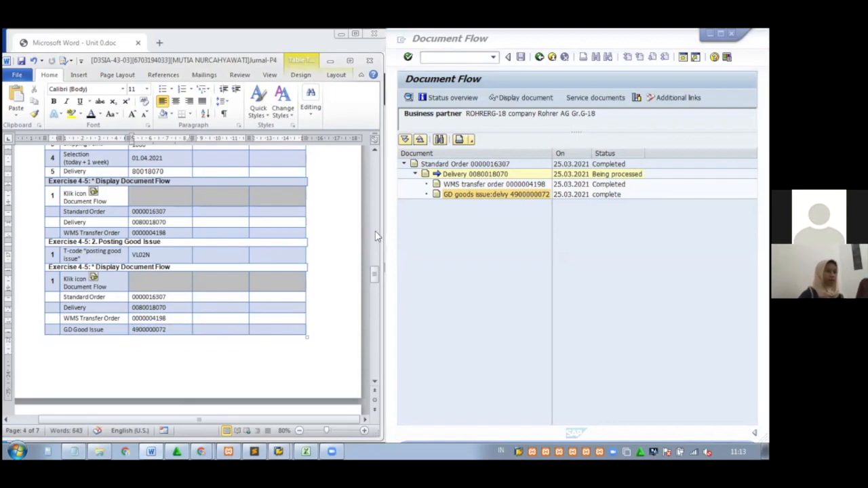
# Return to Easy Access and run MMBE for T-MMG-18, showing 30,000 on-order stock at plant 1000
pyautogui.moveTo(376, 274); pyautogui.dragTo(379, 290)
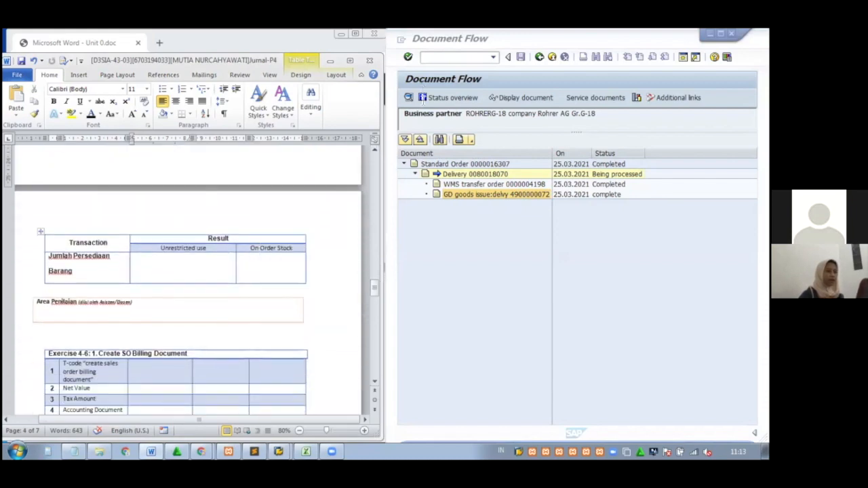
pyautogui.click(548, 34)
pyautogui.click(539, 57)
pyautogui.click(539, 57)
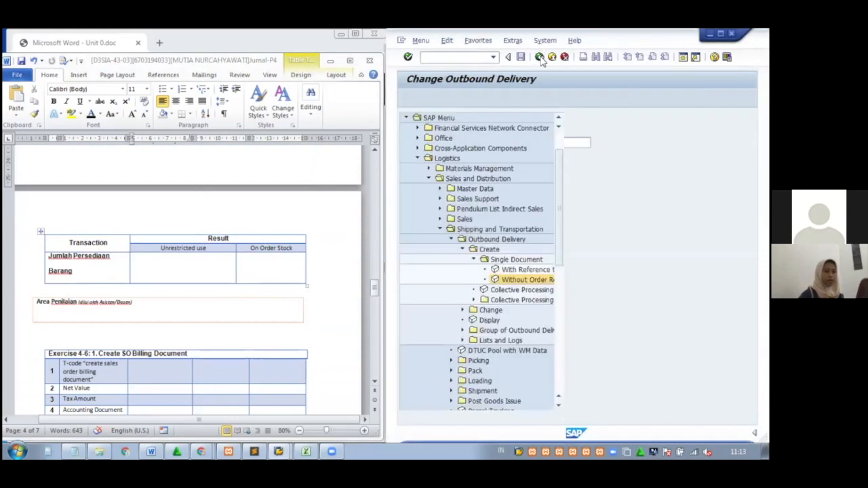
pyautogui.click(478, 58)
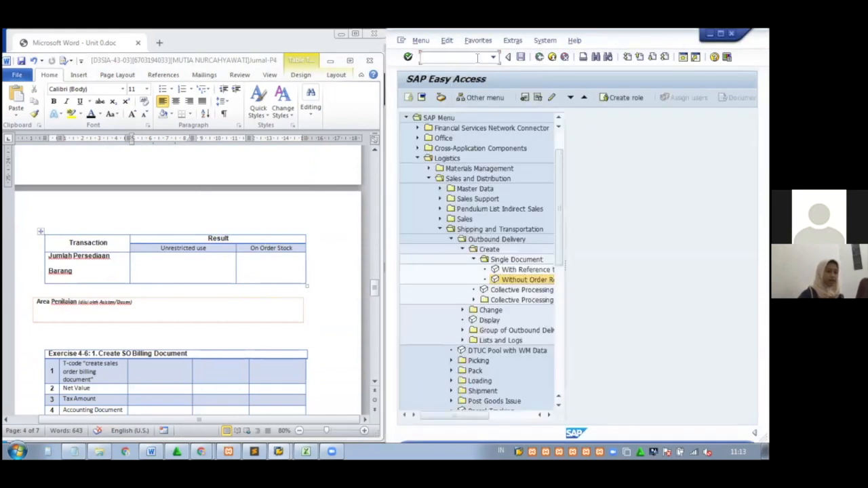
pyautogui.write('MMBE')
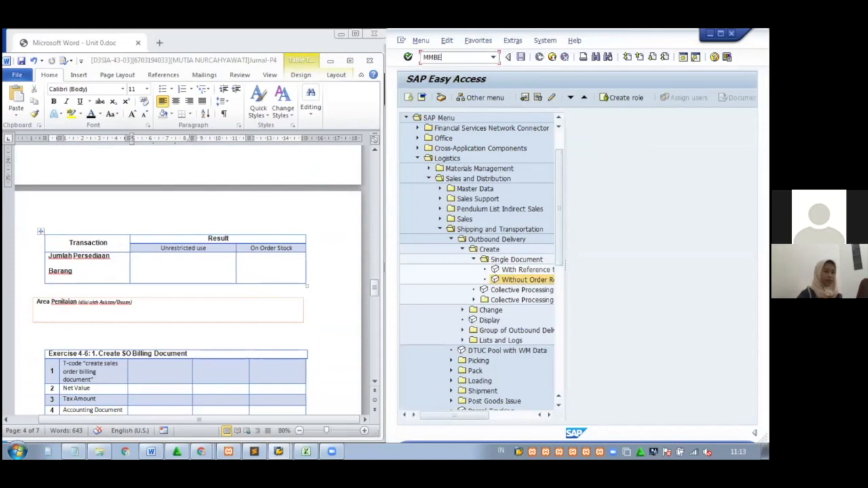
pyautogui.press('Return')
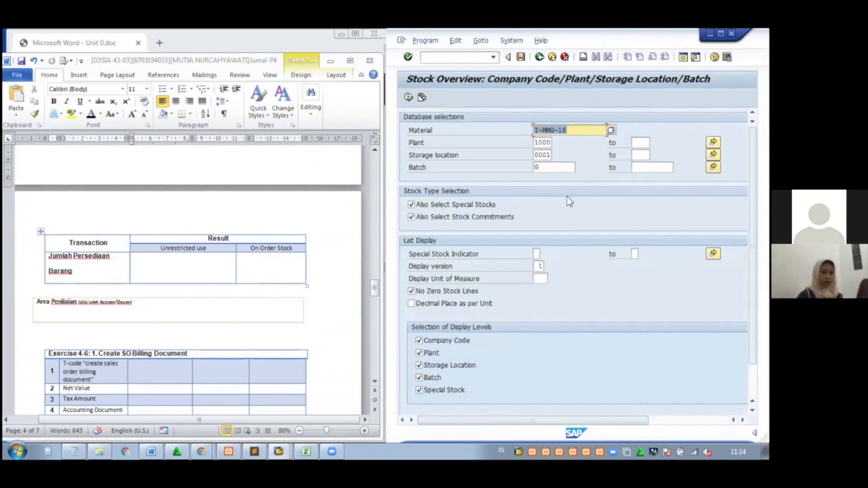
pyautogui.click(409, 97)
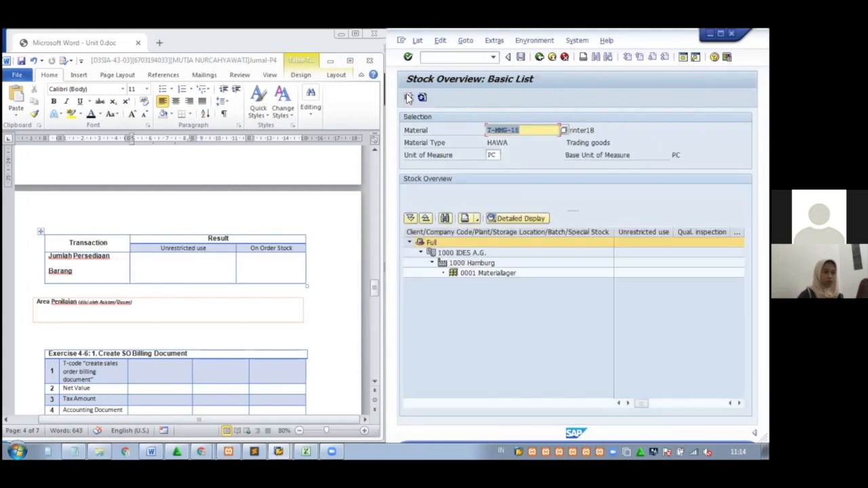
pyautogui.moveTo(643, 404); pyautogui.dragTo(669, 404)
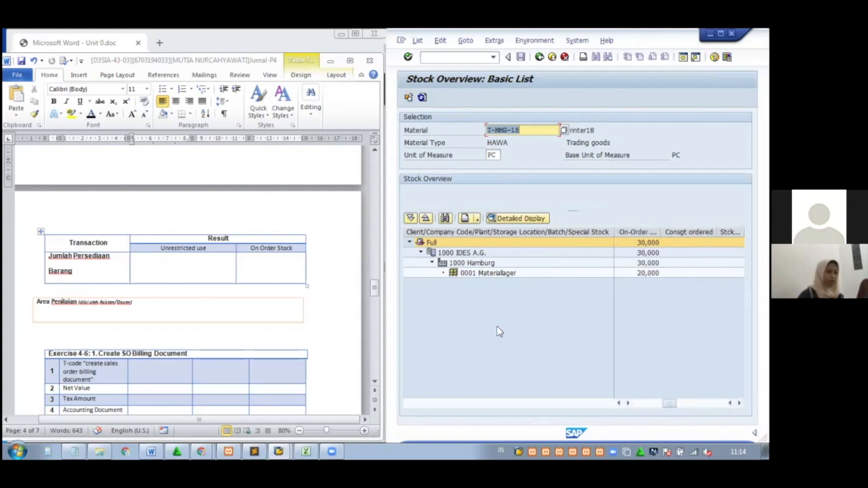
# Enter 30,000 in Word's On Order Stock cell and return SAP to the Stock Overview selection screen
pyautogui.click(269, 276)
pyautogui.click(269, 267)
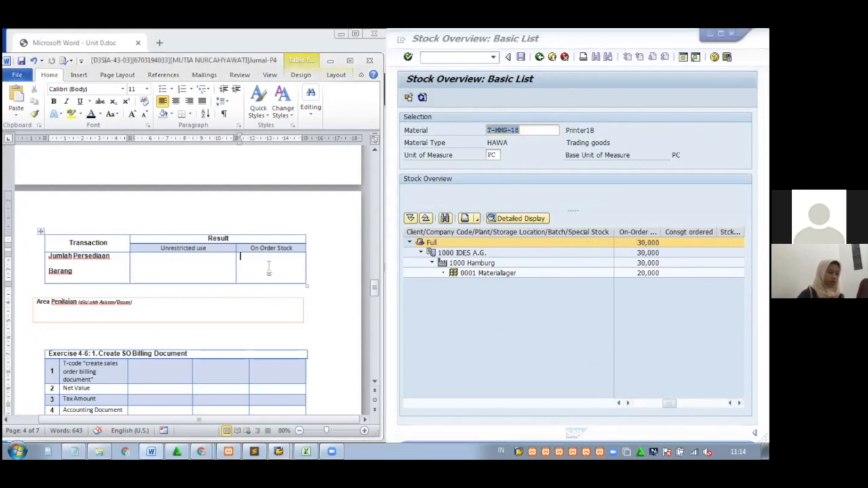
pyautogui.write('30,0')
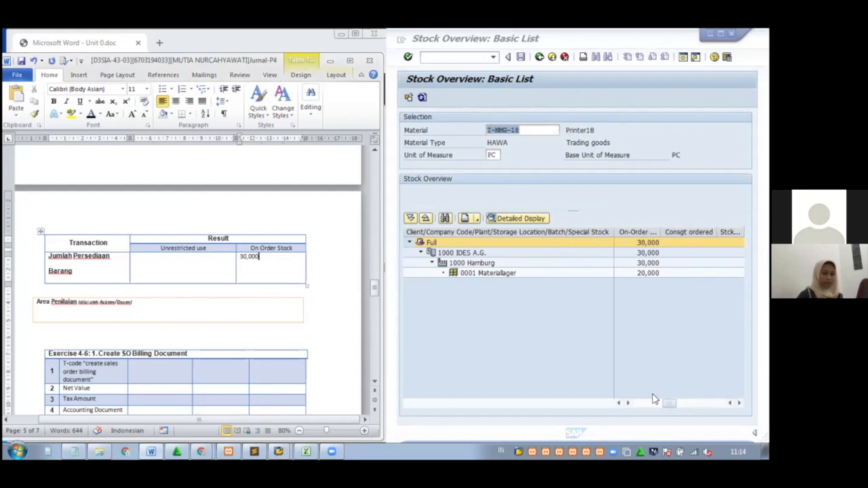
pyautogui.moveTo(654, 399); pyautogui.dragTo(632, 397)
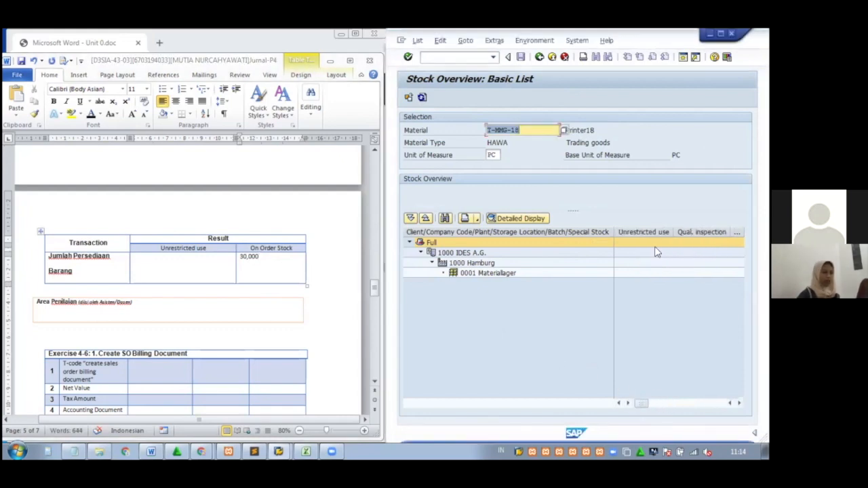
pyautogui.moveTo(375, 290); pyautogui.dragTo(375, 294)
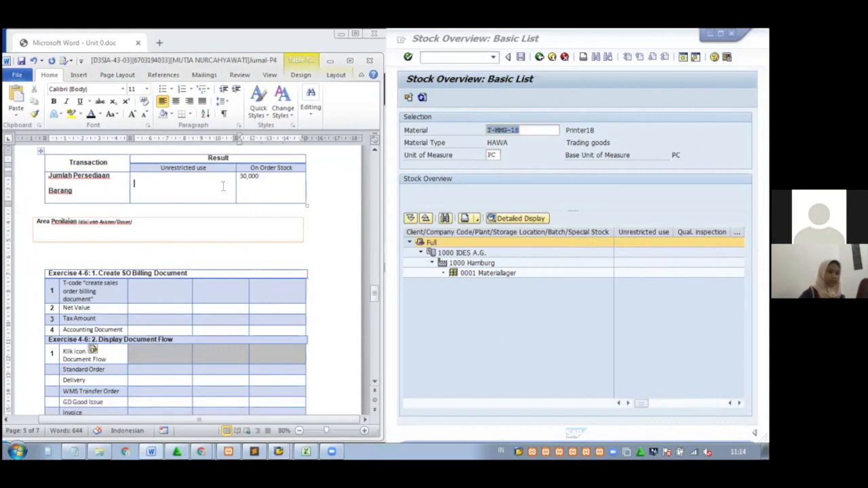
pyautogui.click(223, 208)
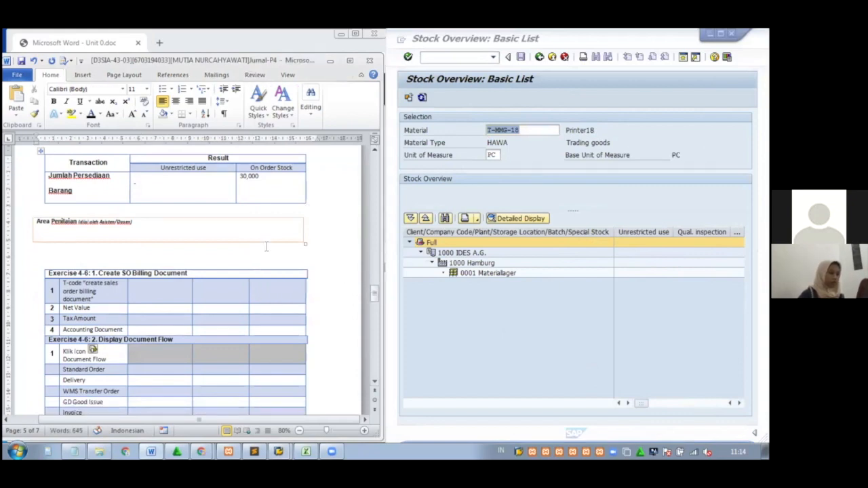
pyautogui.moveTo(375, 298); pyautogui.dragTo(373, 296)
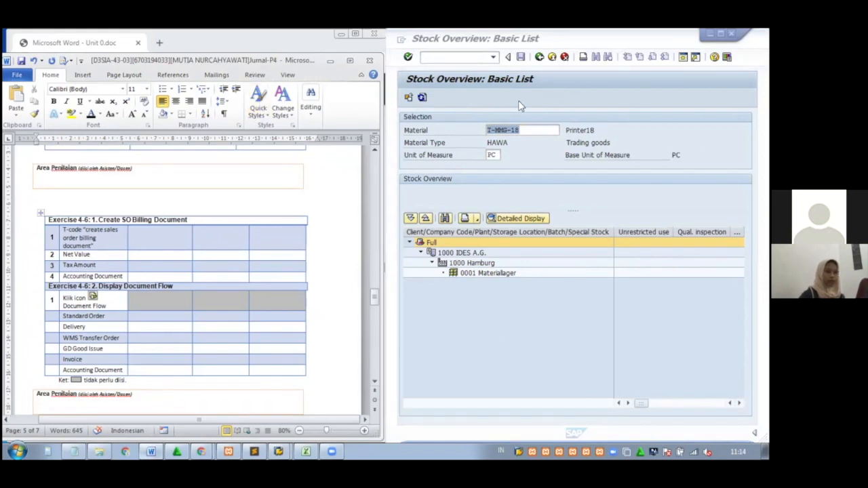
pyautogui.click(539, 57)
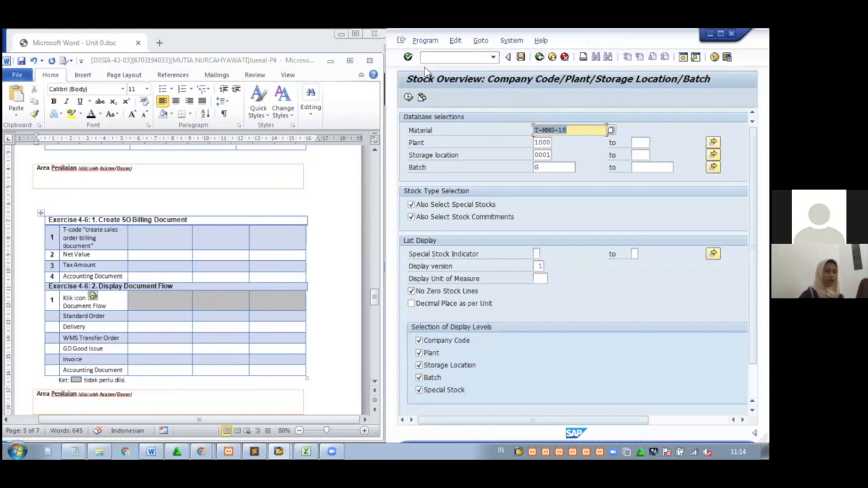
# Return SAP to Easy Access, minimise Word, and scroll the PDF to Solution 4-6 on page 146
pyautogui.click(542, 57)
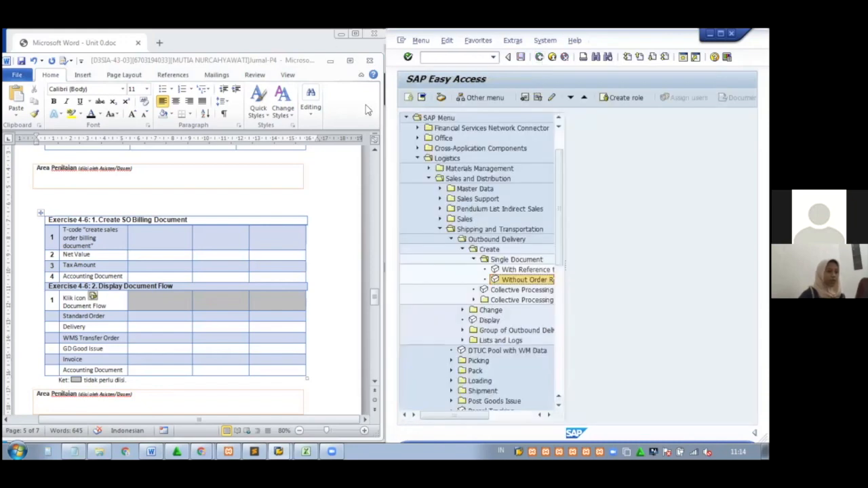
pyautogui.click(331, 60)
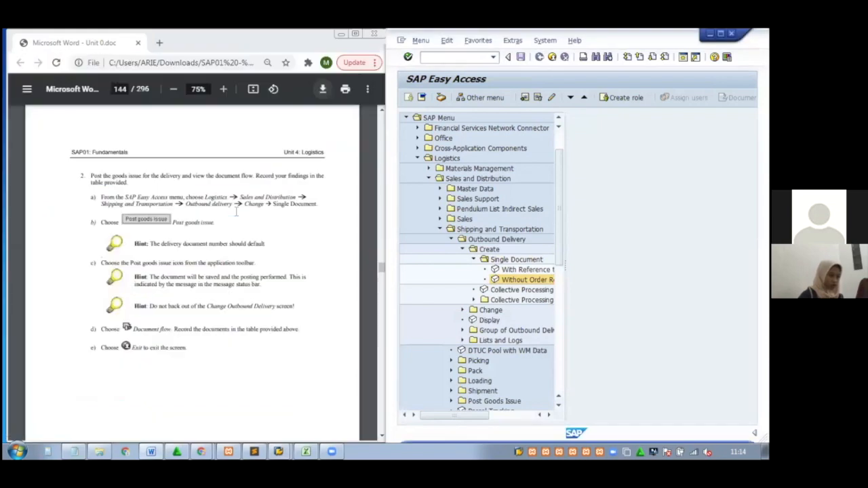
pyautogui.click(237, 211)
pyautogui.scroll(-2, 237, 211)
pyautogui.scroll(-5, 237, 210)
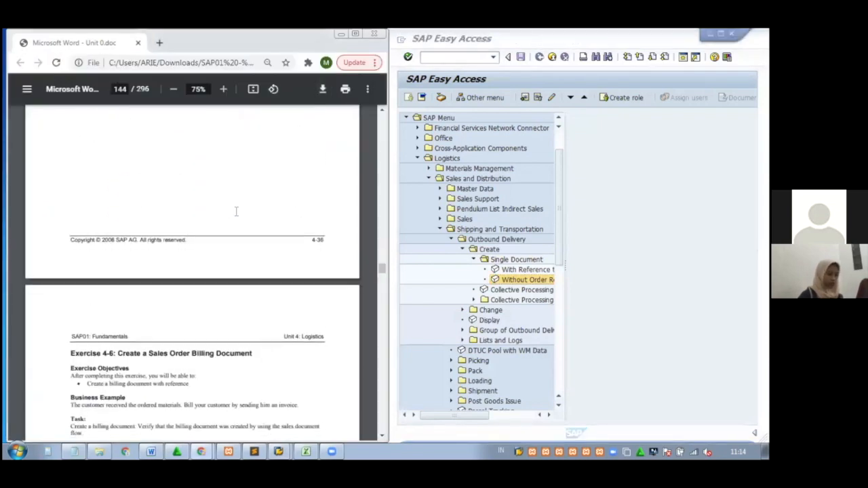
pyautogui.scroll(-6, 237, 211)
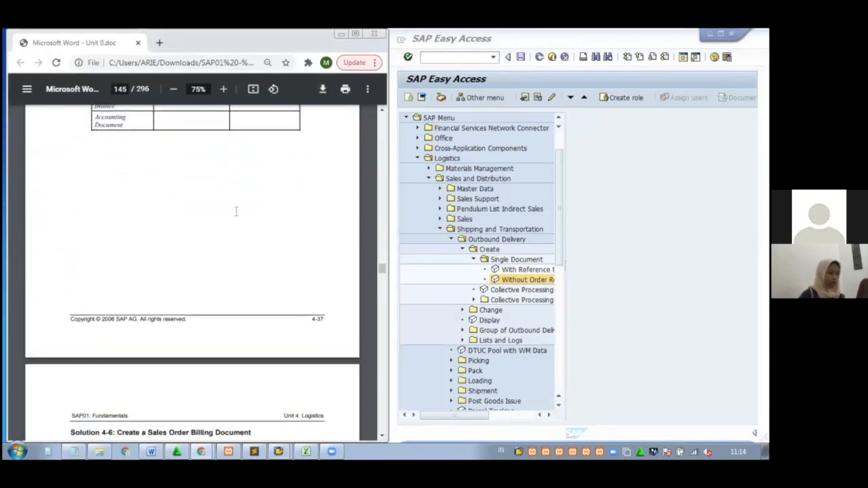
pyautogui.scroll(4, 237, 211)
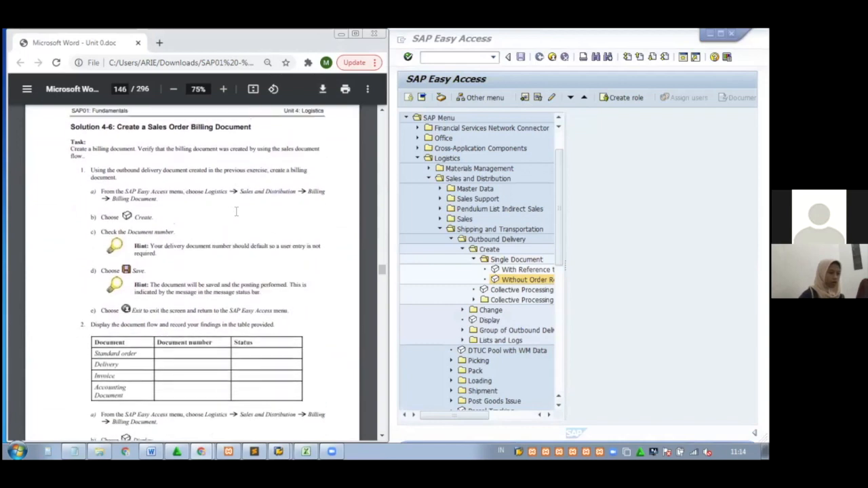
pyautogui.scroll(-4, 236, 211)
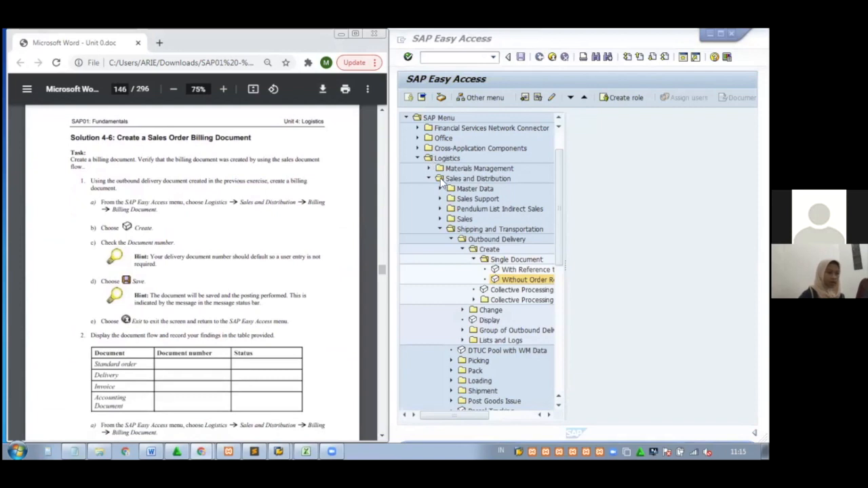
# Start VF01 Create Billing Document from Sales and Distribution > Billing > Billing Document
pyautogui.click(439, 230)
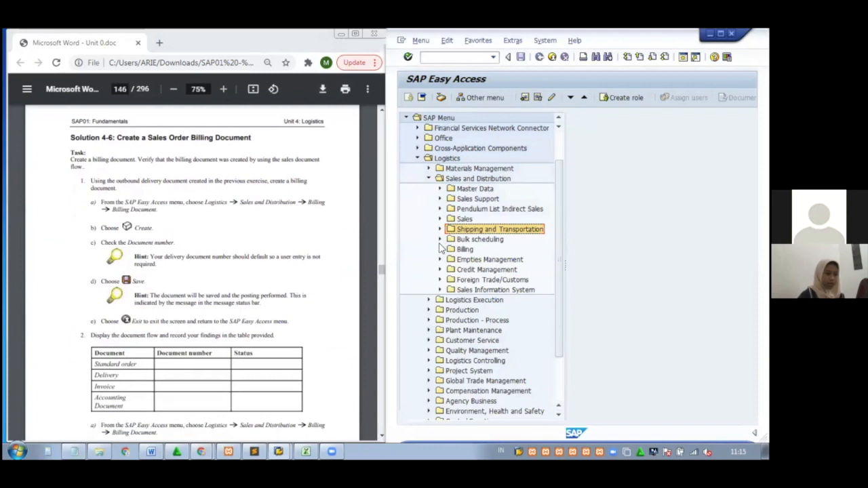
pyautogui.click(440, 250)
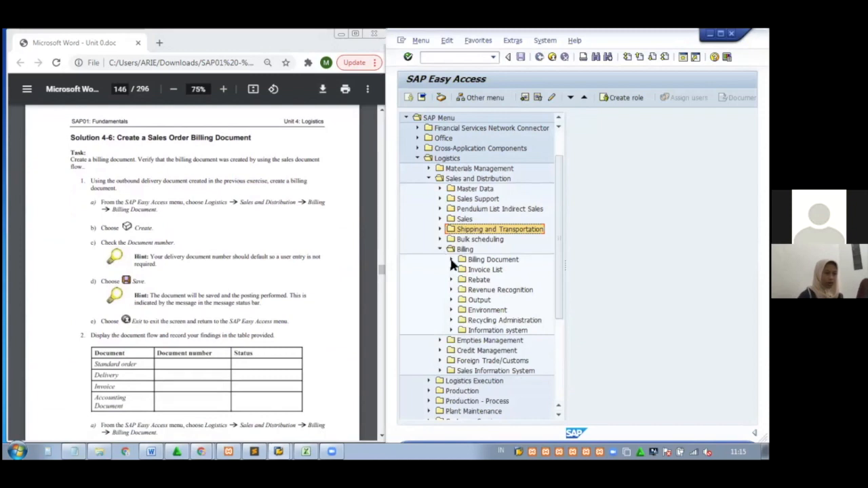
pyautogui.click(451, 259)
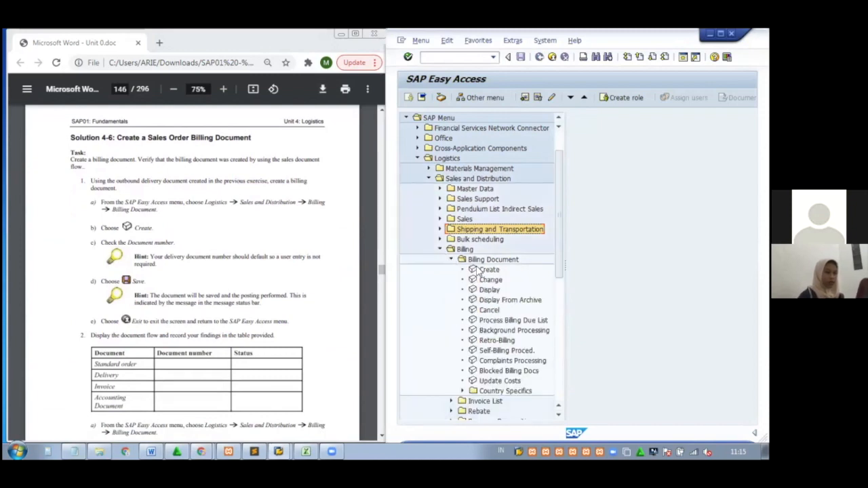
pyautogui.doubleClick(483, 271)
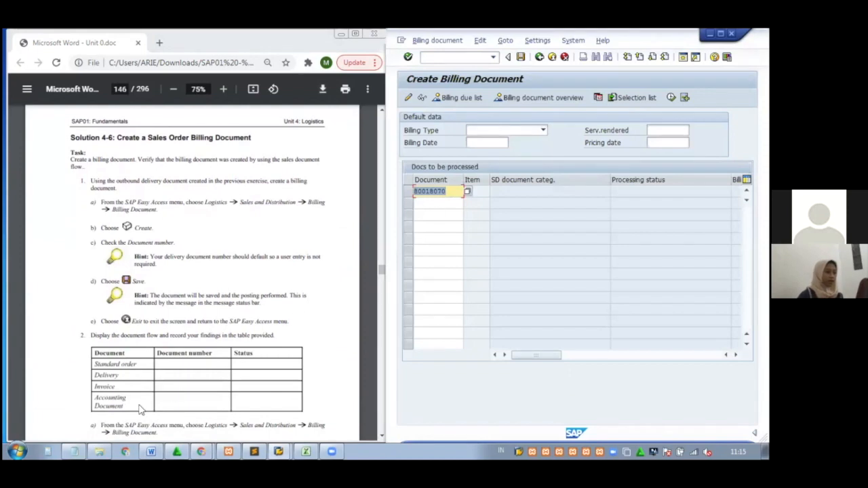
pyautogui.click(77, 428)
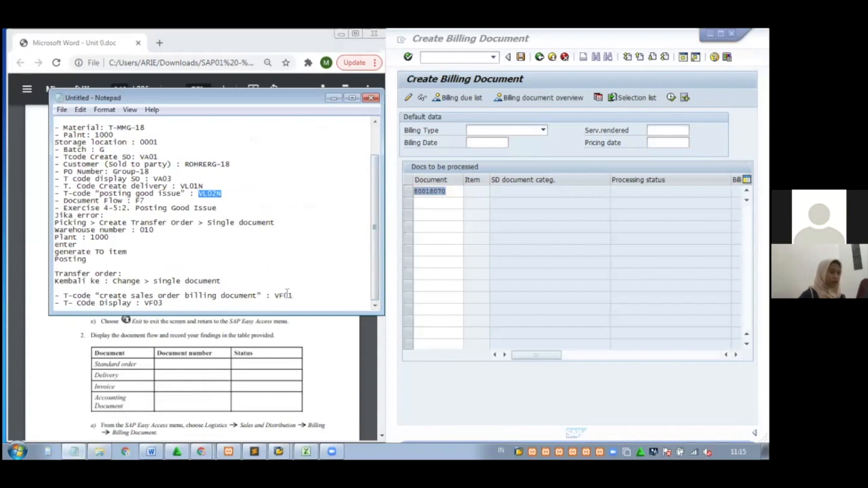
# Copy VF01 from the notes into the T-code row of Word's billing document table
pyautogui.moveTo(293, 295); pyautogui.dragTo(269, 296)
pyautogui.hotkey('ctrl', 'c')
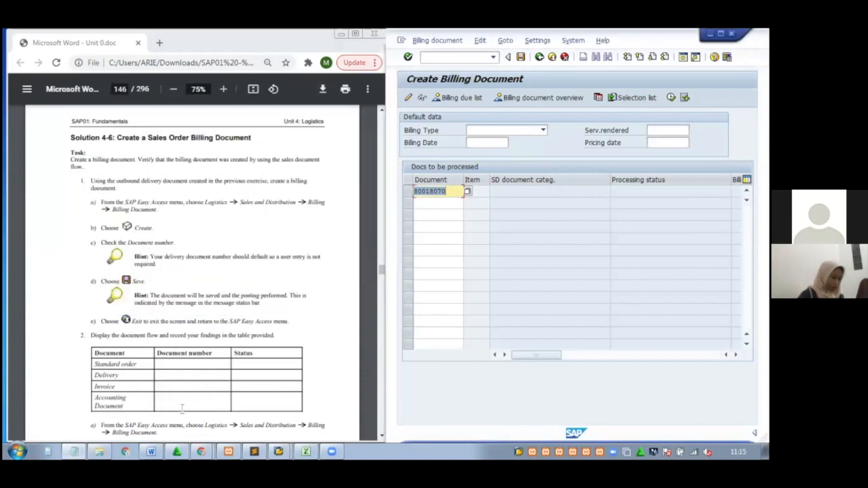
pyautogui.click(154, 429)
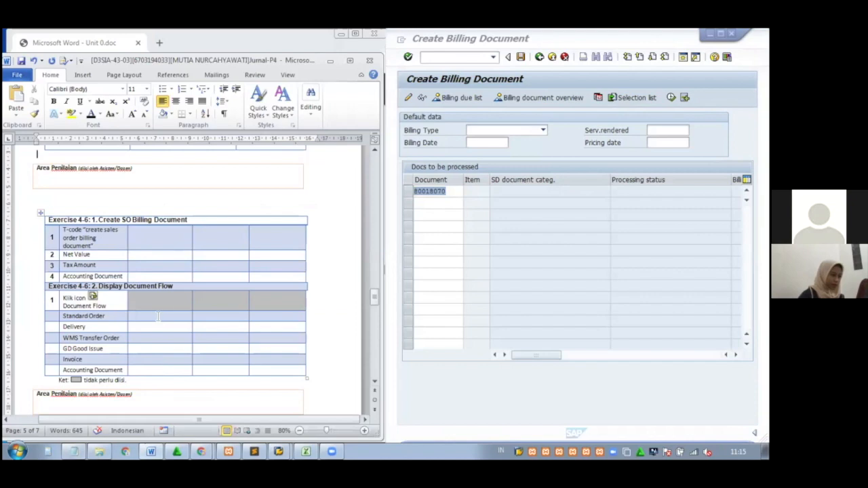
pyautogui.click(155, 239)
pyautogui.hotkey('ctrl', 'v')
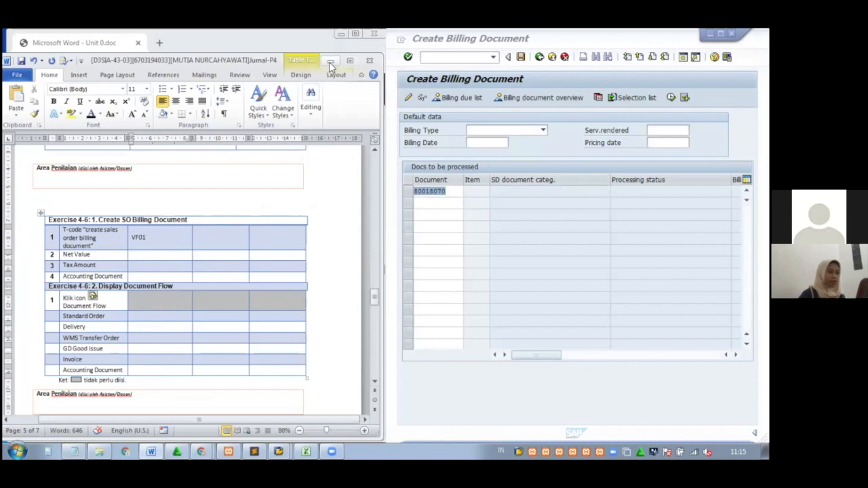
pyautogui.hotkey('alt', 'Tab')
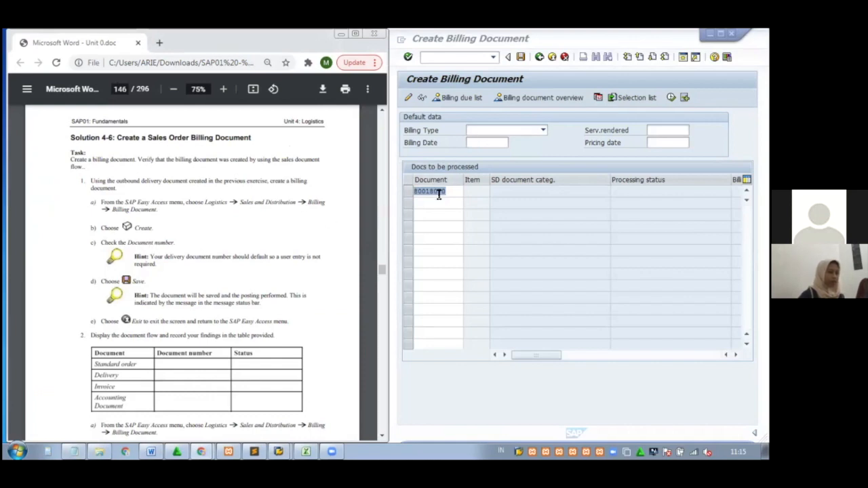
# Save billing document 90040036 and select its number in the VF311 message help window
pyautogui.click(521, 58)
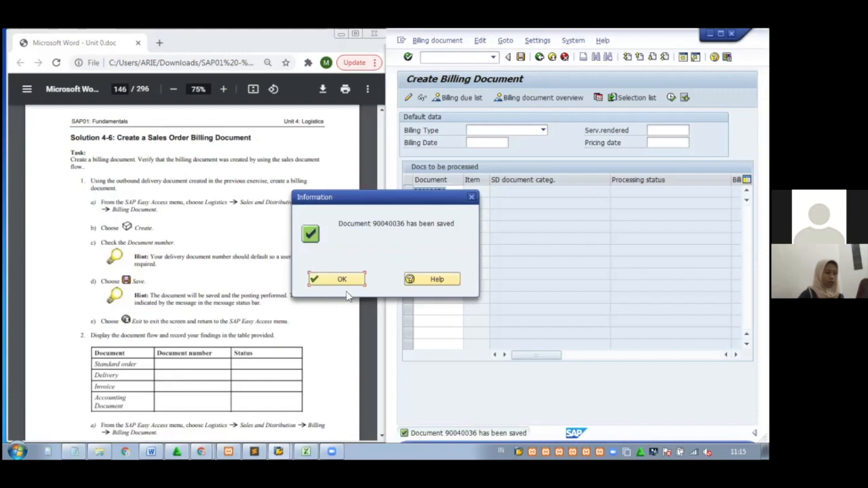
pyautogui.click(418, 283)
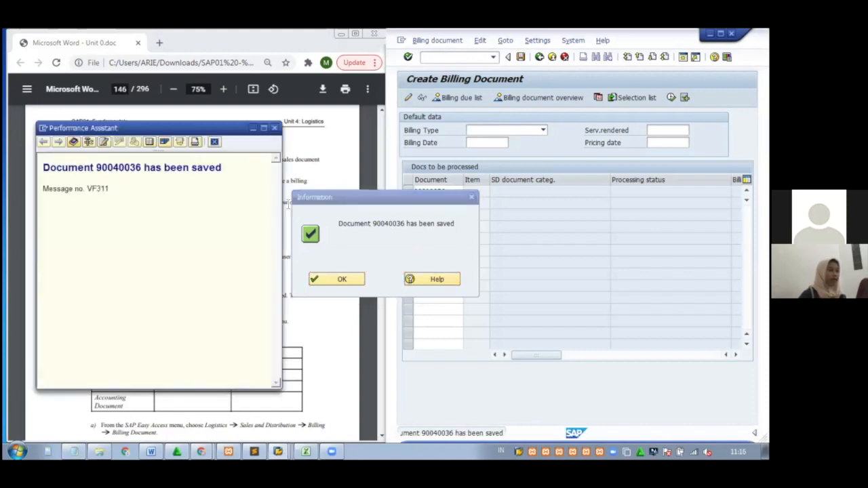
pyautogui.moveTo(143, 166); pyautogui.dragTo(103, 166)
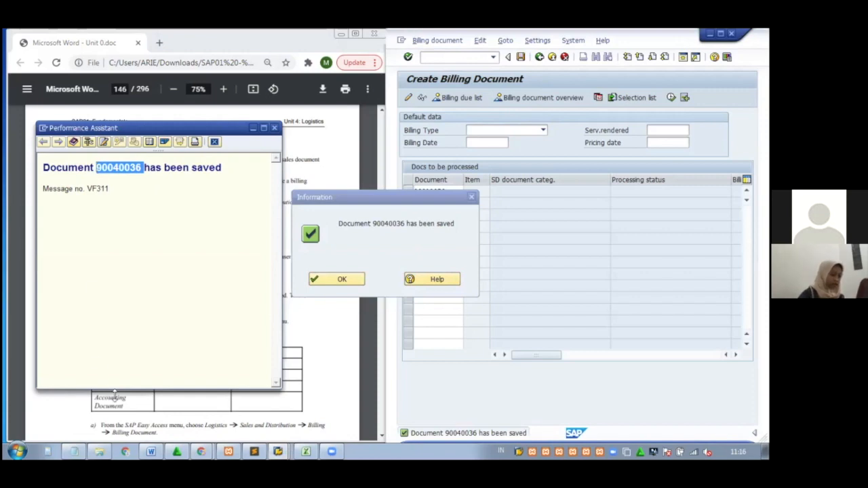
# Append billing document number 90040036 on a new line in the Notepad notes
pyautogui.click(73, 452)
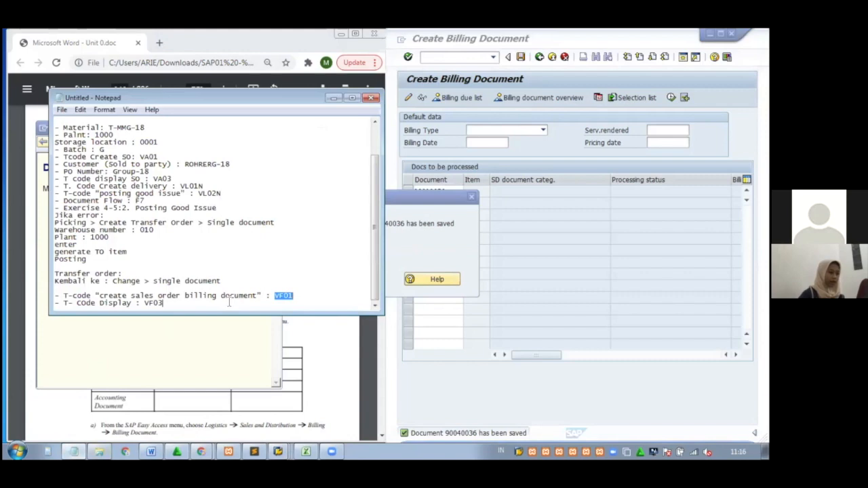
pyautogui.press('Return')
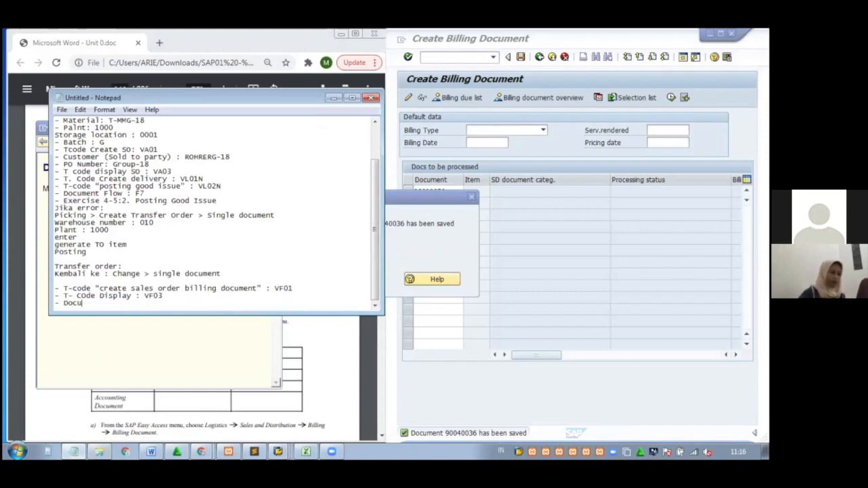
pyautogui.write('90040036')
pyautogui.click(333, 100)
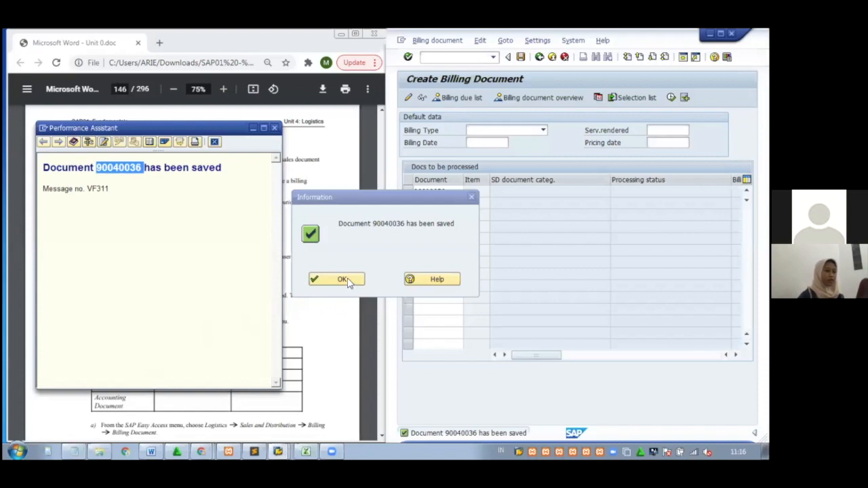
# Dismiss the saved confirmation and help window, leaving delivery 80018070 flagged Incorrect with no billing document
pyautogui.click(342, 280)
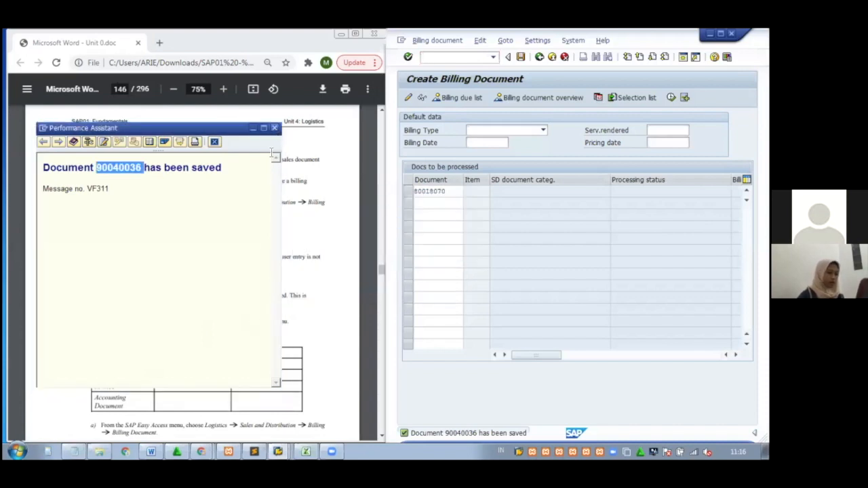
pyautogui.click(274, 128)
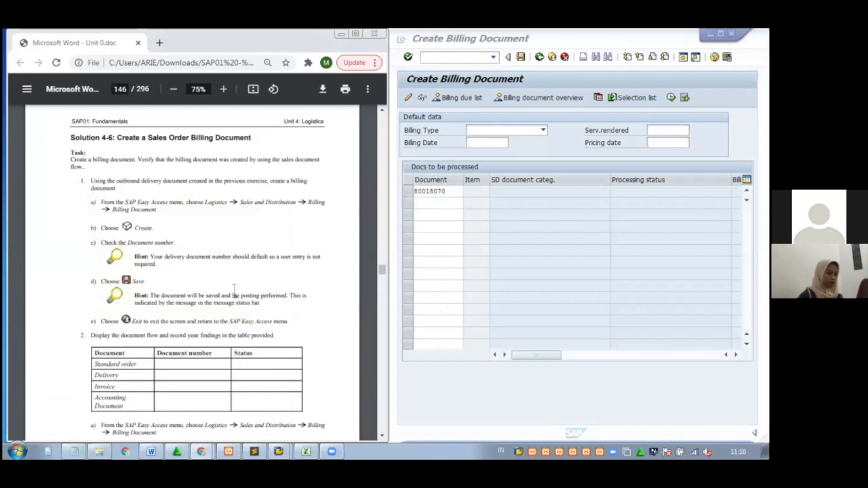
pyautogui.scroll(-3, 234, 289)
pyautogui.scroll(-1, 234, 289)
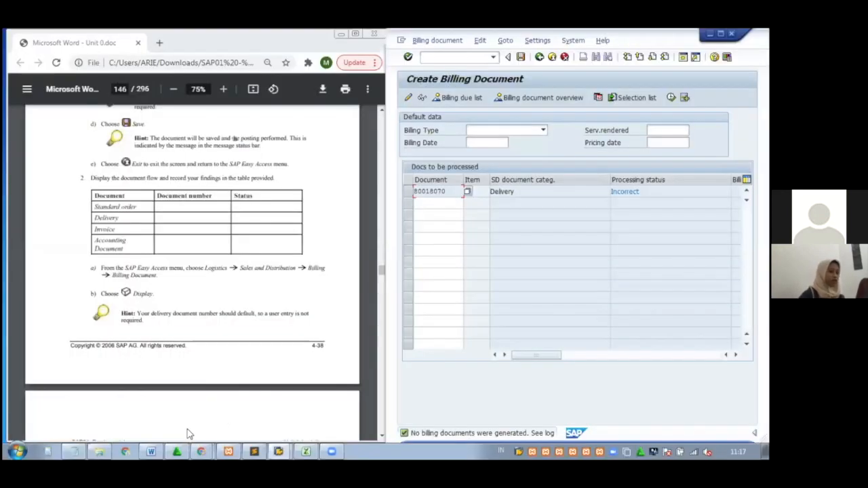
# Check the Word exercise table, then minimize Word to return to SAP and the guide
pyautogui.click(150, 452)
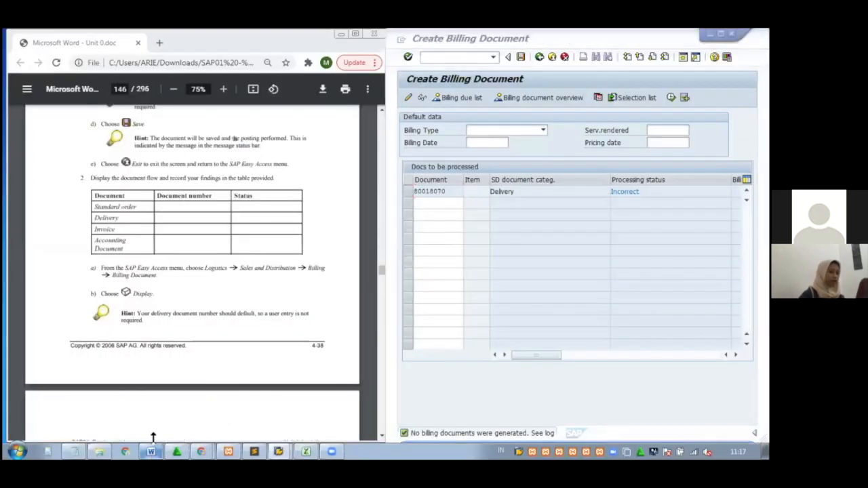
pyautogui.moveTo(378, 299); pyautogui.dragTo(375, 302)
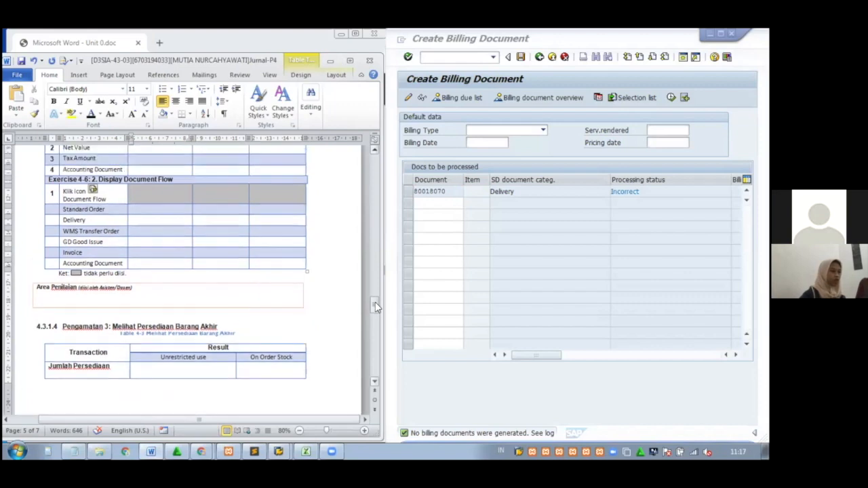
pyautogui.click(330, 61)
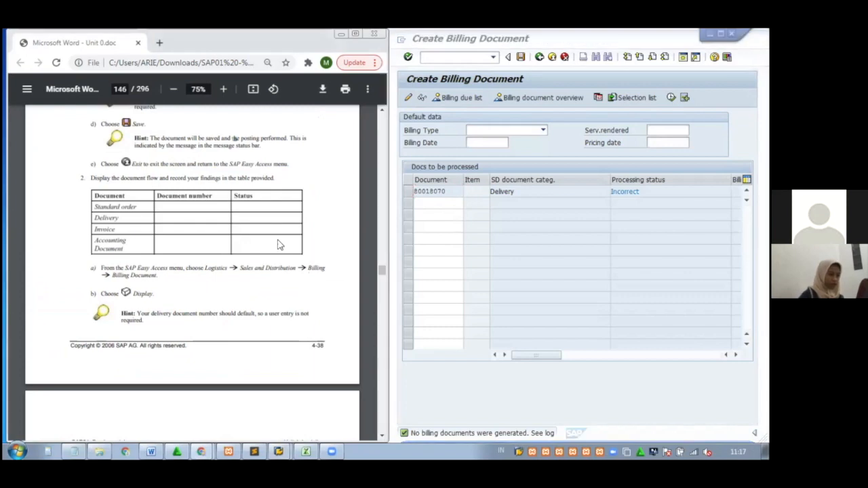
pyautogui.scroll(-1, 277, 243)
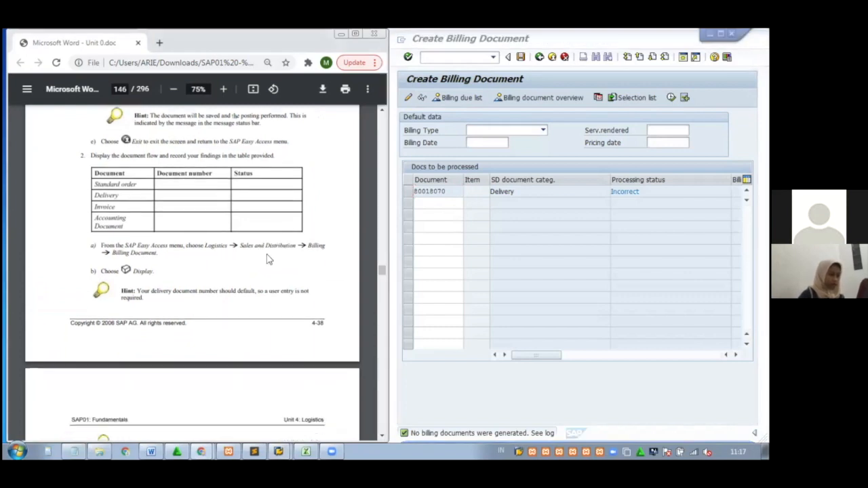
pyautogui.scroll(-3, 268, 258)
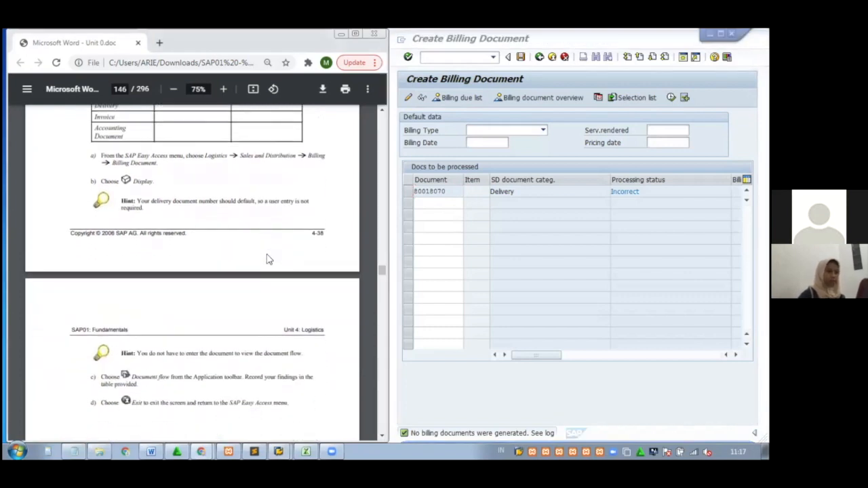
# Display billing document 90040036 in VF03 and show its document flow
pyautogui.click(540, 57)
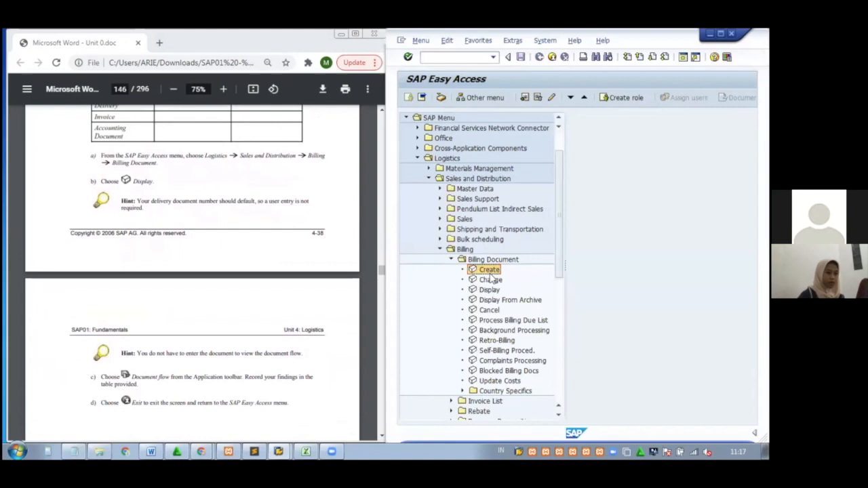
pyautogui.doubleClick(489, 289)
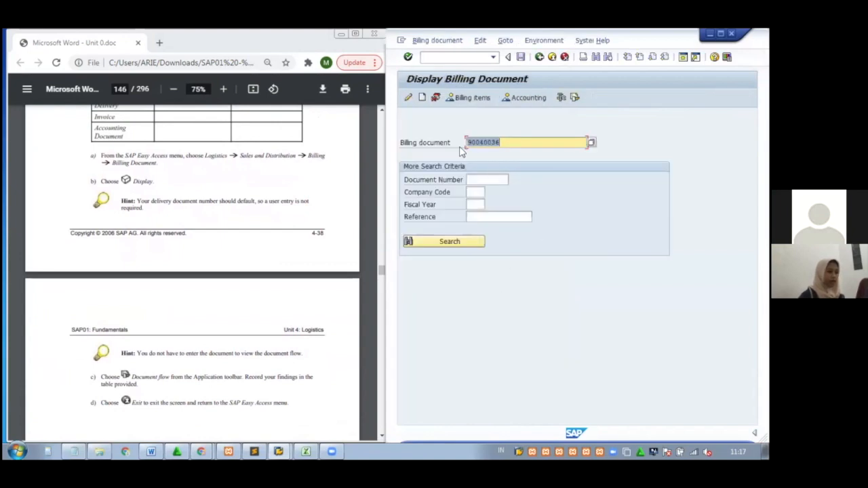
pyautogui.click(148, 453)
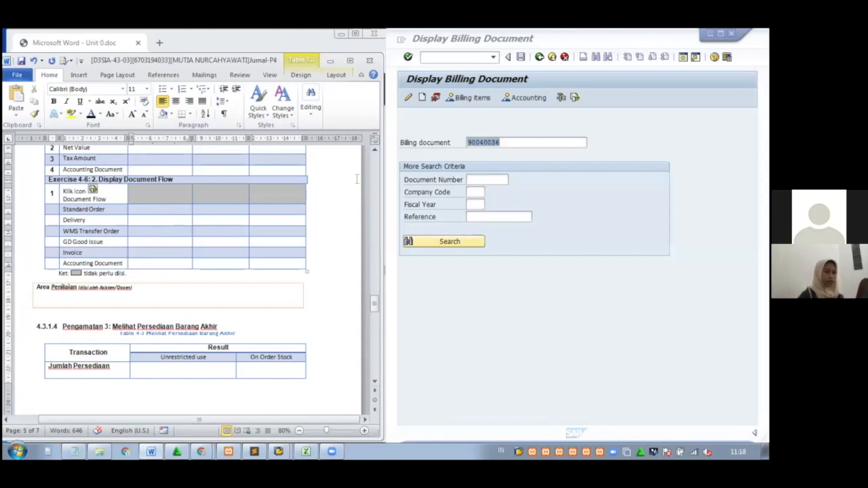
pyautogui.click(330, 60)
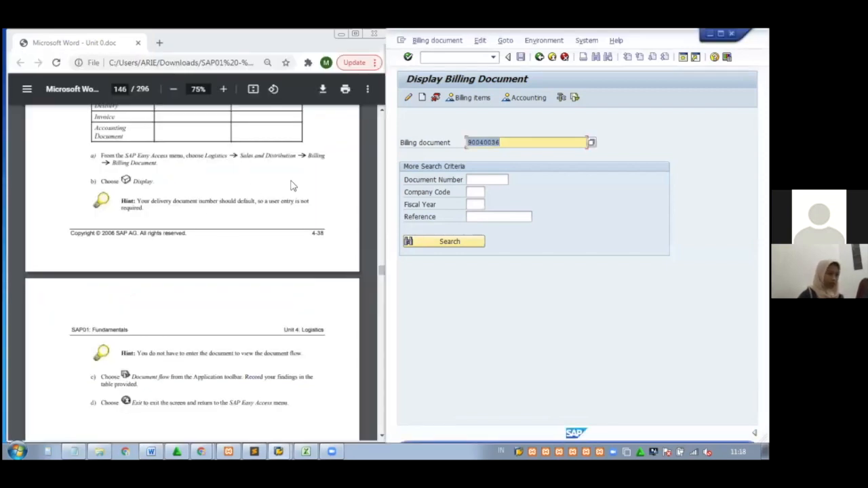
pyautogui.click(575, 98)
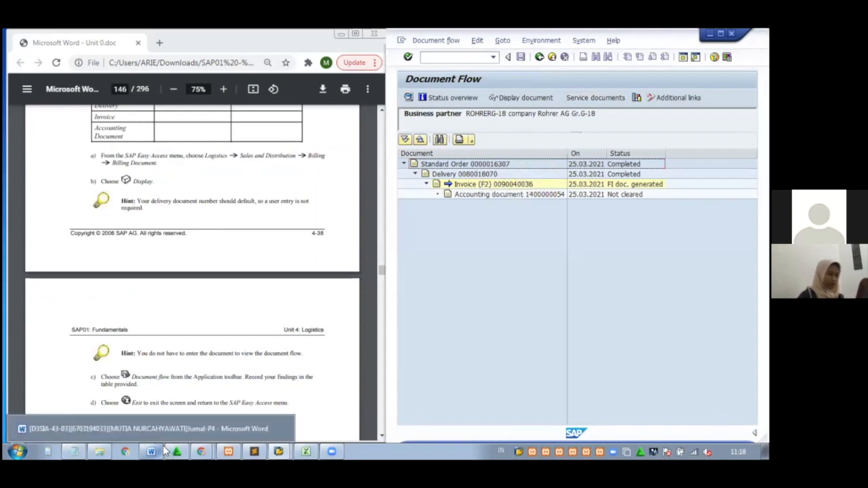
pyautogui.click(158, 433)
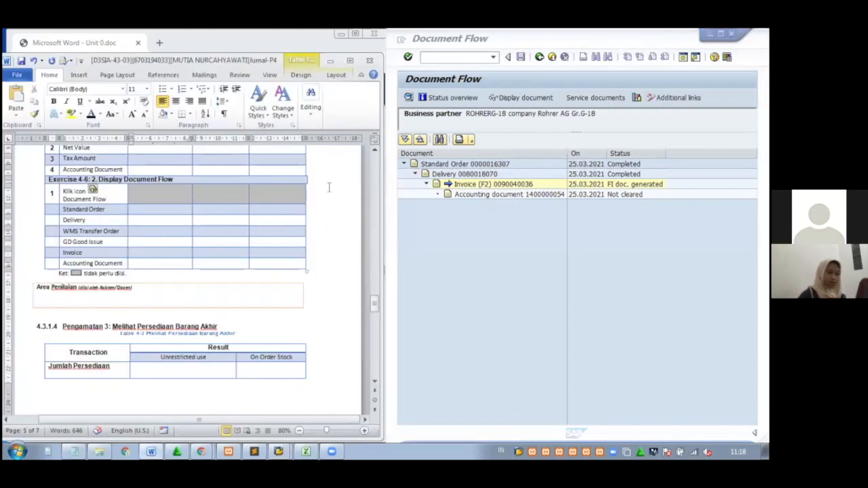
pyautogui.click(505, 165)
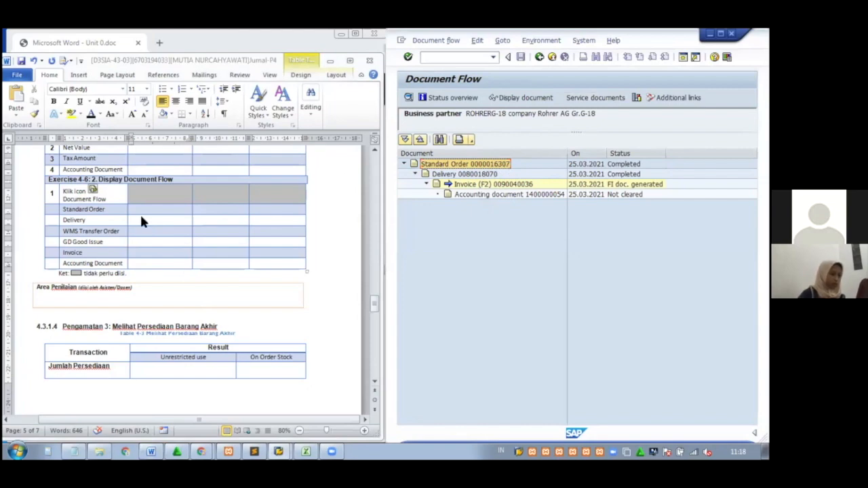
pyautogui.click(145, 210)
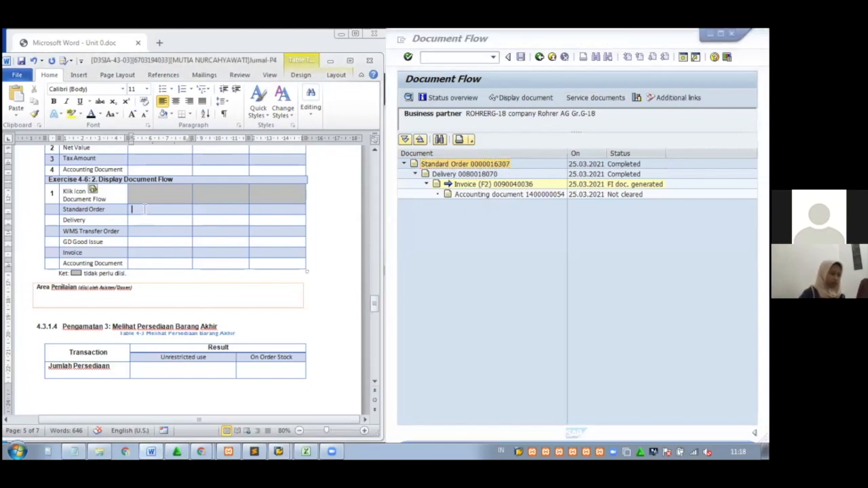
pyautogui.hotkey('ctrl', 'v')
pyautogui.moveTo(178, 209); pyautogui.dragTo(134, 208)
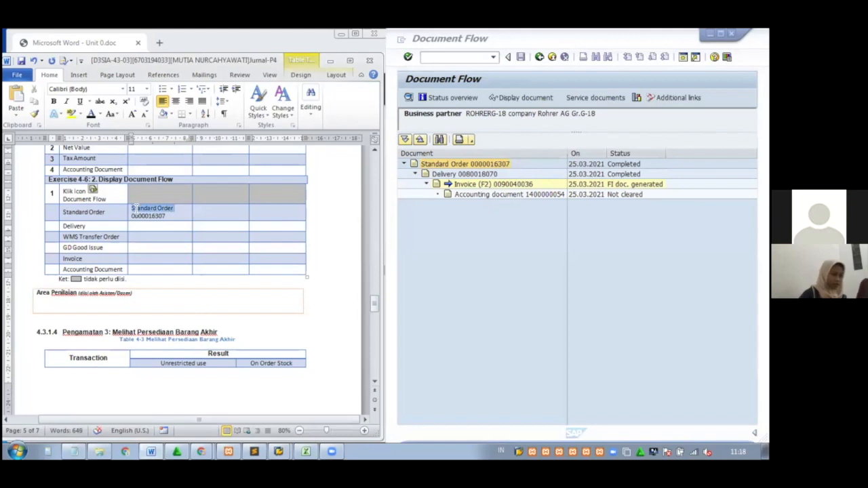
pyautogui.press('Delete')
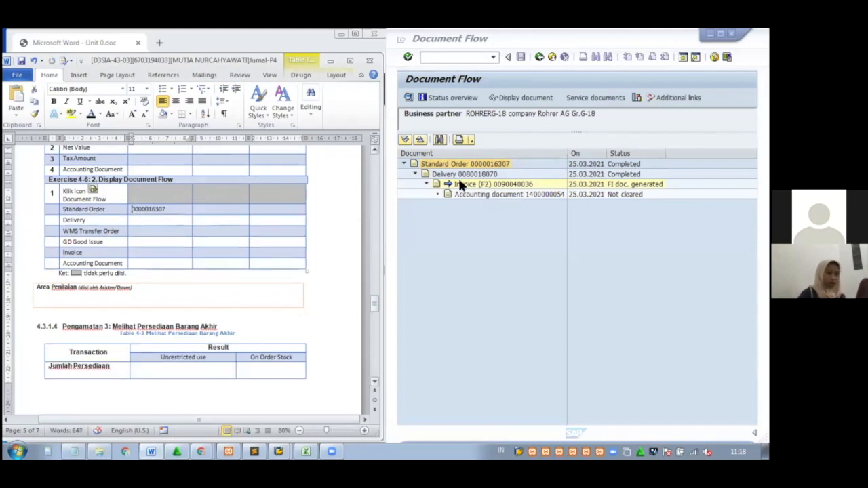
pyautogui.click(480, 174)
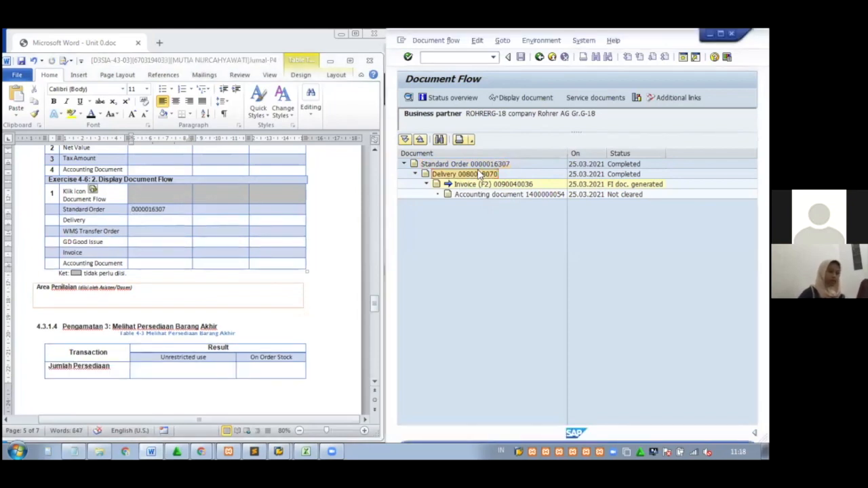
pyautogui.click(161, 221)
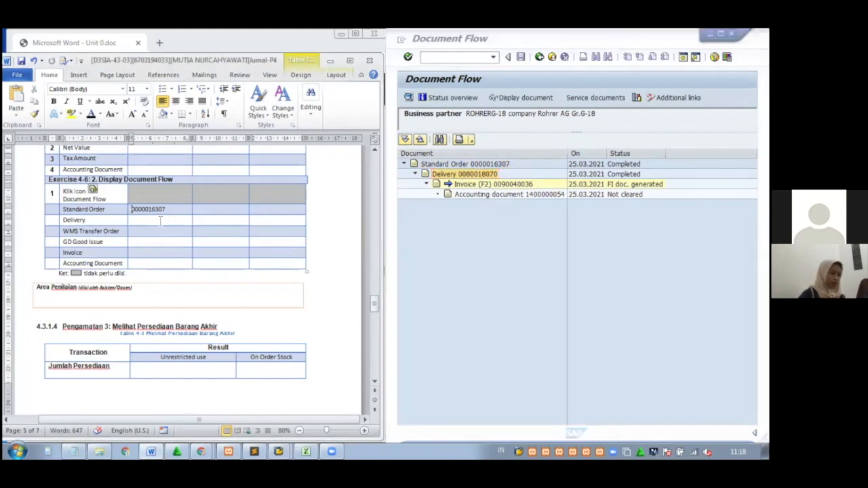
pyautogui.hotkey('ctrl', 'v')
pyautogui.moveTo(155, 221); pyautogui.dragTo(132, 221)
pyautogui.press('BackSpace')
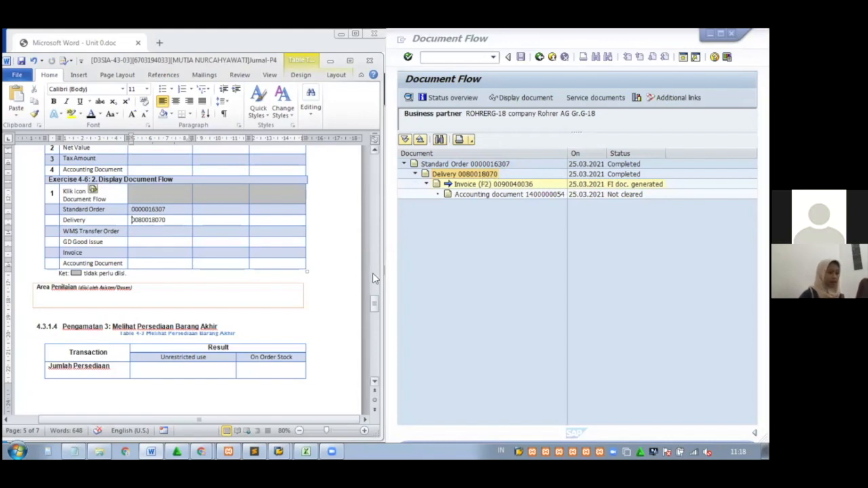
pyautogui.moveTo(376, 304); pyautogui.dragTo(376, 275)
pyautogui.moveTo(180, 305); pyautogui.dragTo(128, 306)
pyautogui.hotkey('ctrl', 'c')
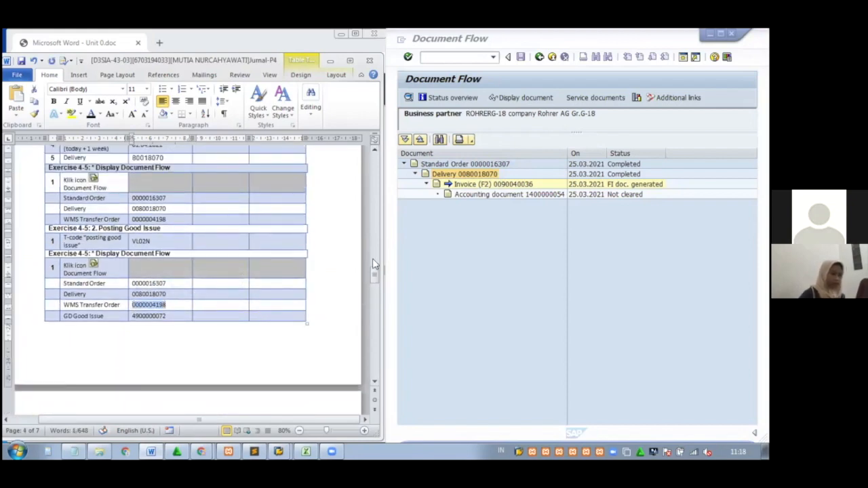
pyautogui.moveTo(372, 264); pyautogui.dragTo(375, 305)
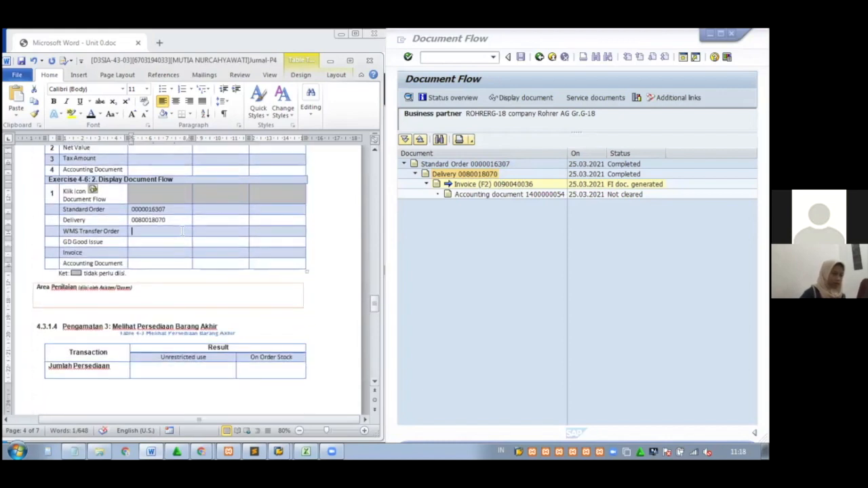
pyautogui.hotkey('ctrl', 'v')
pyautogui.moveTo(378, 309); pyautogui.dragTo(369, 284)
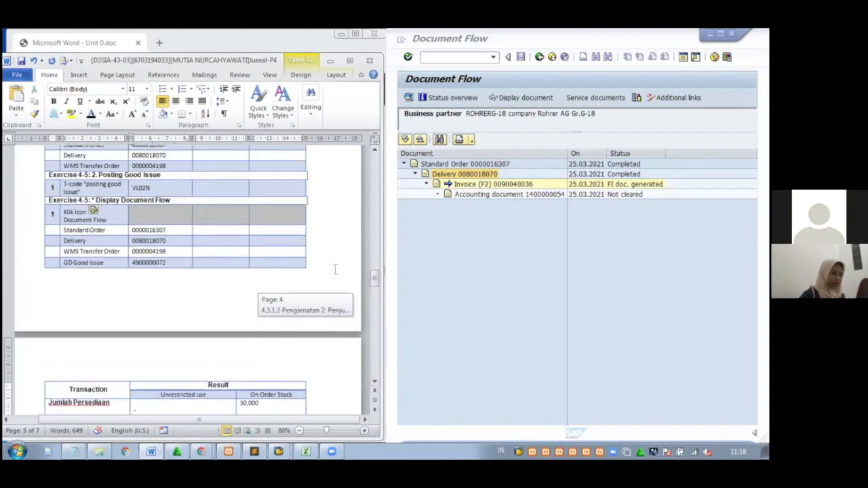
pyautogui.moveTo(168, 263); pyautogui.dragTo(133, 264)
pyautogui.hotkey('ctrl', 'c')
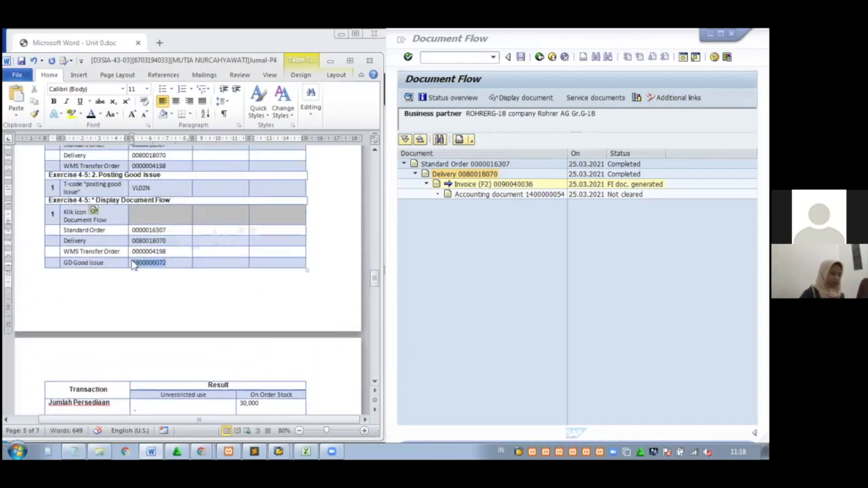
pyautogui.moveTo(374, 276); pyautogui.dragTo(375, 297)
pyautogui.click(176, 349)
pyautogui.hotkey('ctrl', 'v')
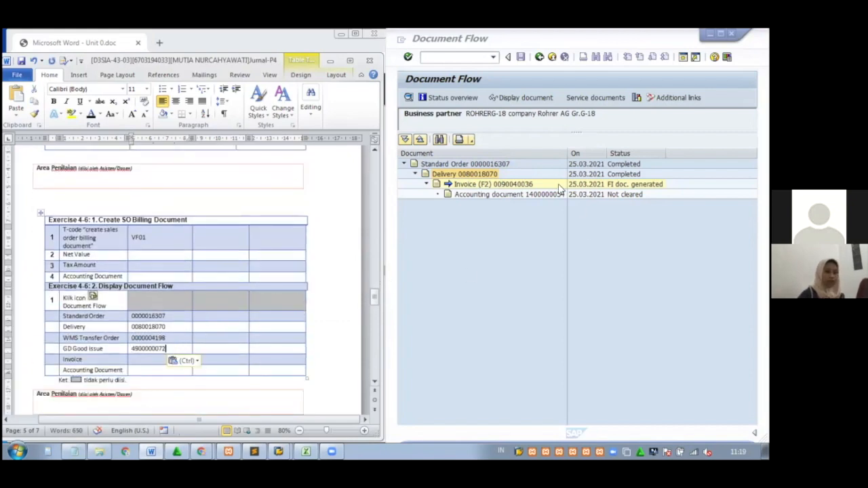
pyautogui.click(547, 185)
pyautogui.click(528, 185)
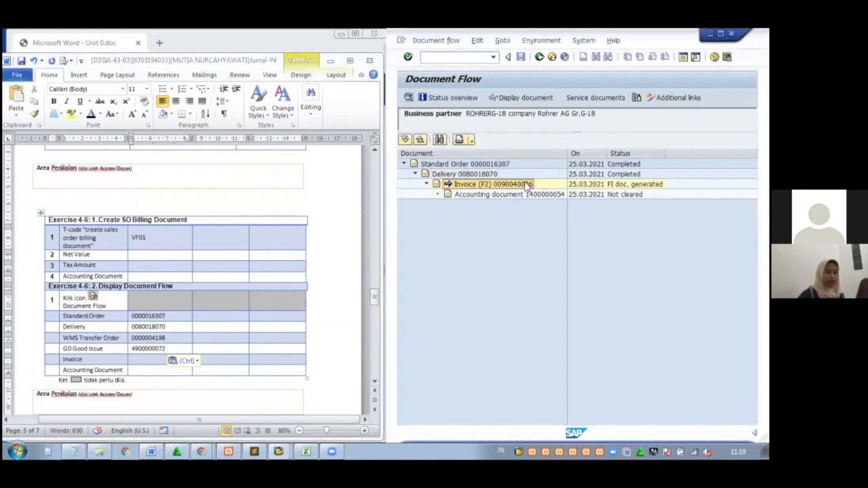
pyautogui.click(156, 361)
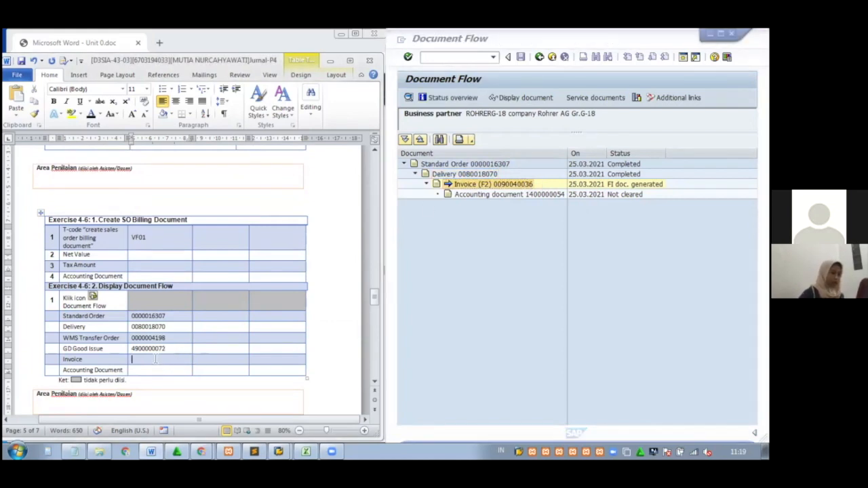
pyautogui.hotkey('ctrl', 'v')
pyautogui.press('BackSpace')
pyautogui.press('BackSpace')
pyautogui.press('BackSpace')
pyautogui.press('BackSpace')
pyautogui.press('BackSpace')
pyautogui.press('BackSpace')
pyautogui.press('BackSpace')
pyautogui.press('BackSpace')
pyautogui.press('BackSpace')
pyautogui.press('BackSpace')
pyautogui.press('BackSpace')
pyautogui.press('BackSpace')
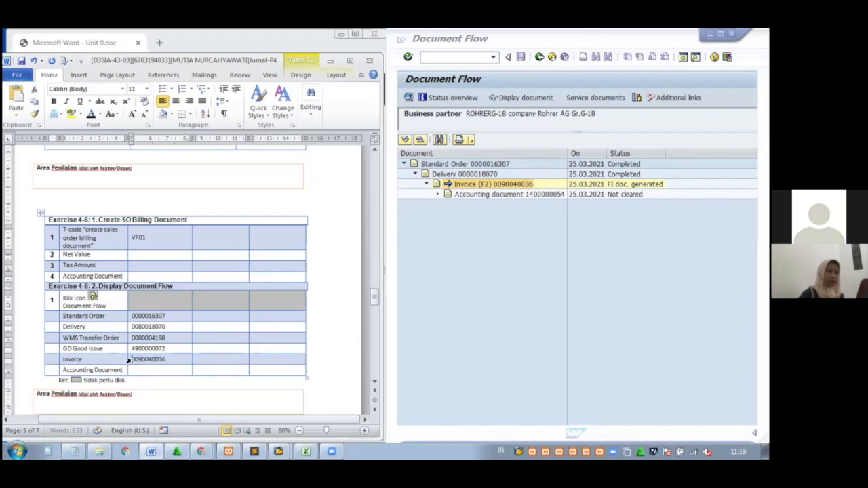
pyautogui.click(556, 194)
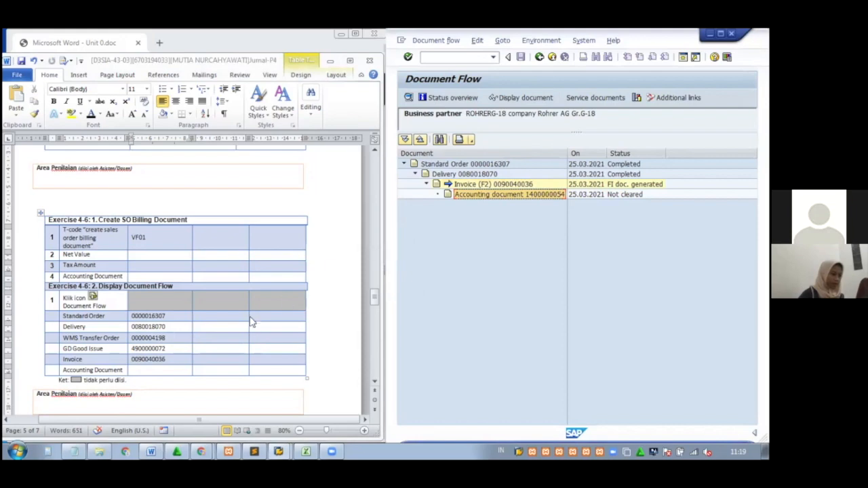
pyautogui.click(182, 367)
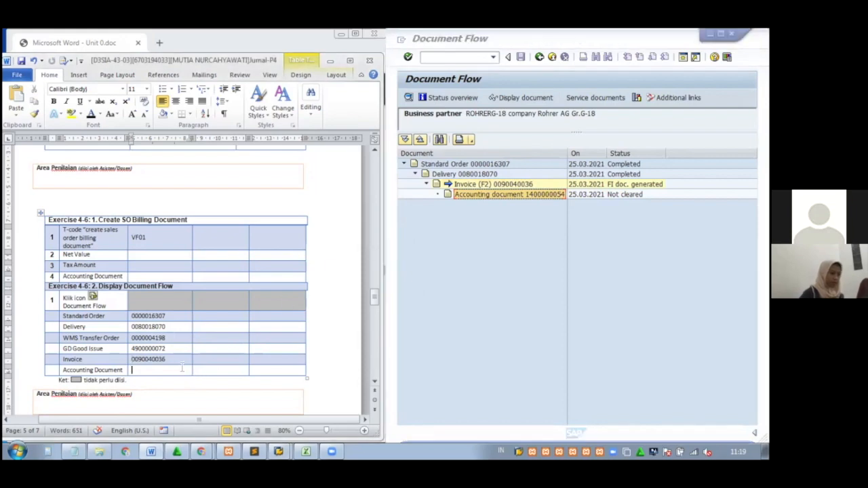
pyautogui.hotkey('ctrl', 'v')
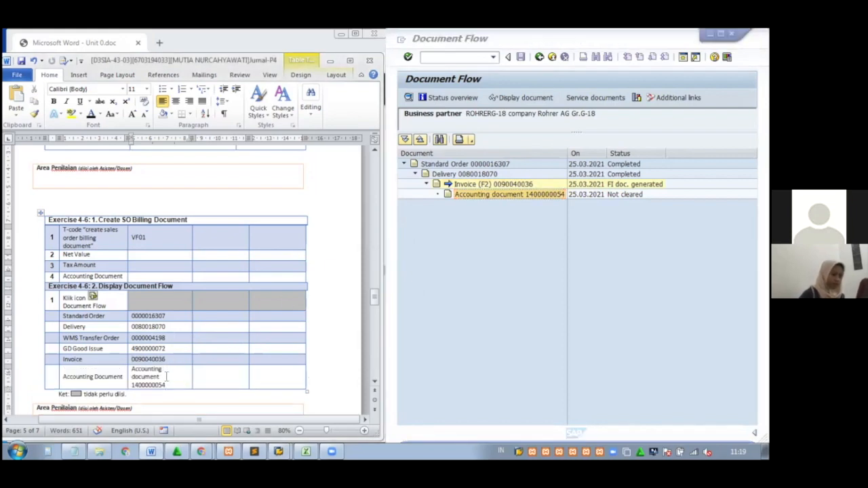
pyautogui.moveTo(162, 377); pyautogui.dragTo(132, 369)
pyautogui.press('BackSpace')
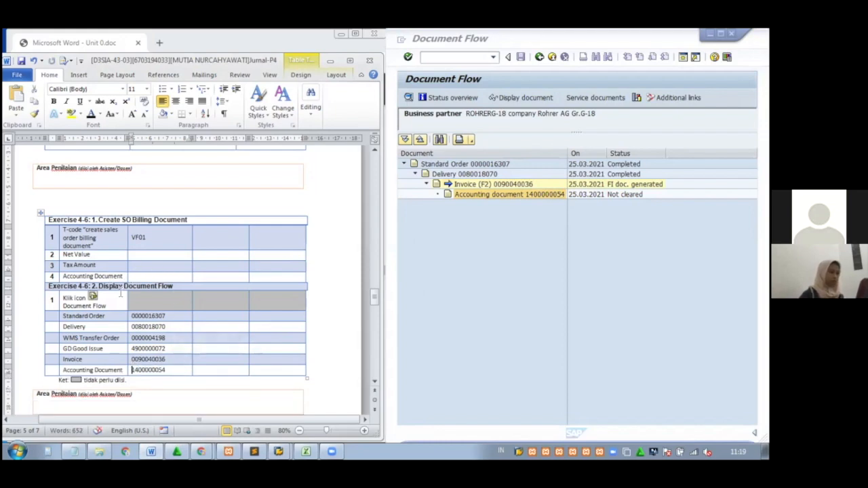
pyautogui.moveTo(171, 369); pyautogui.dragTo(133, 369)
pyautogui.hotkey('ctrl', 'c')
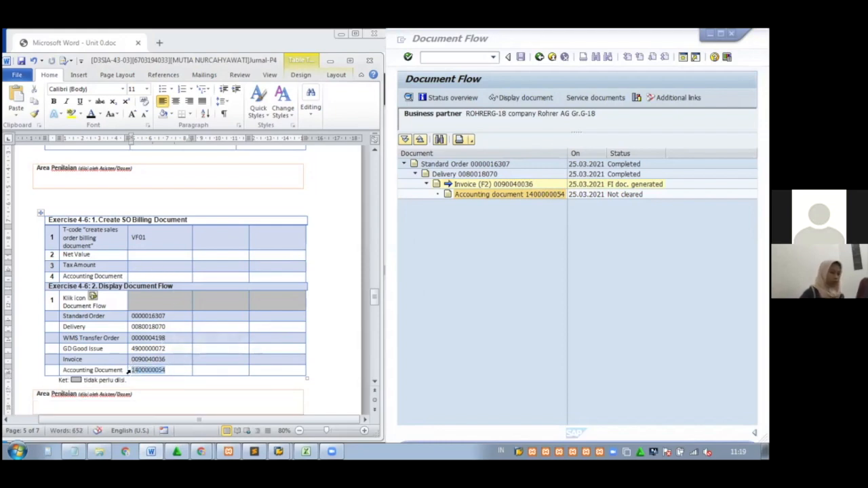
pyautogui.click(161, 275)
pyautogui.hotkey('ctrl', 'v')
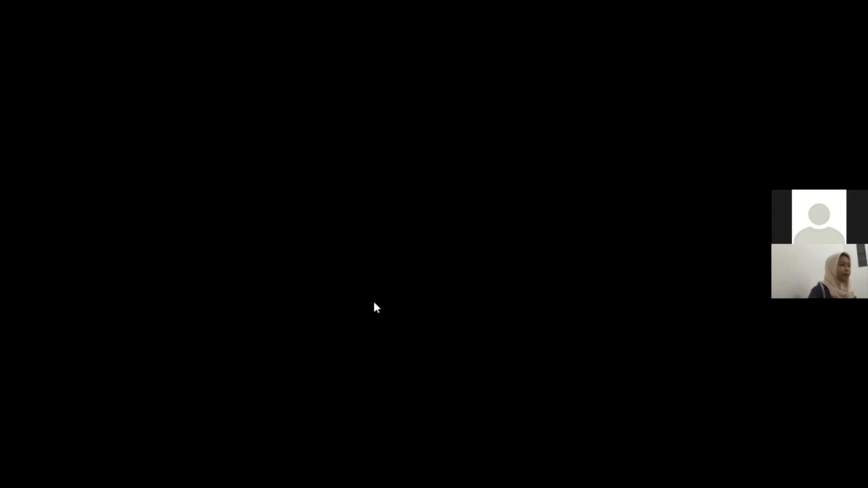
pyautogui.moveTo(373, 298); pyautogui.dragTo(374, 303)
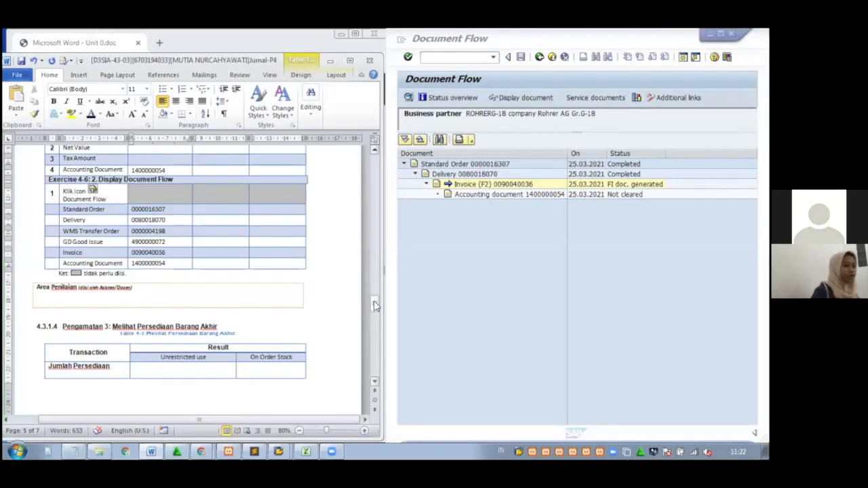
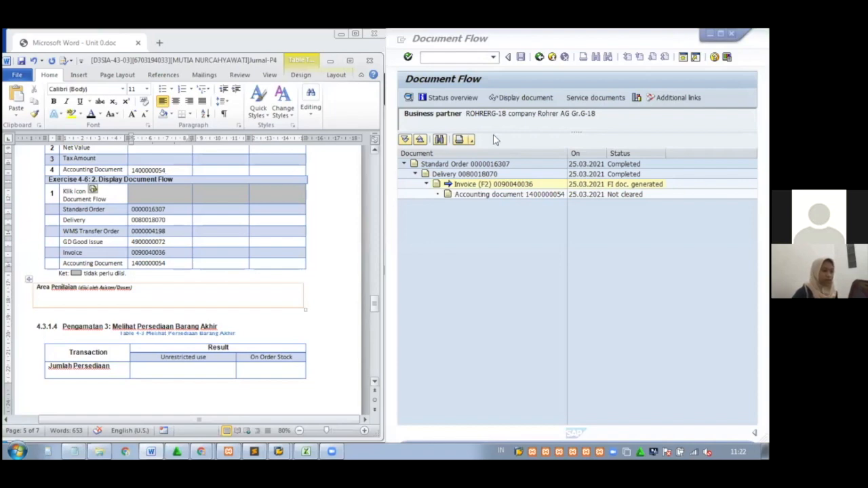
# Run MMBE stock overview for material T-MMG-18 and bring its 30,000 on-order stock at plant 1000 into view
pyautogui.click(540, 57)
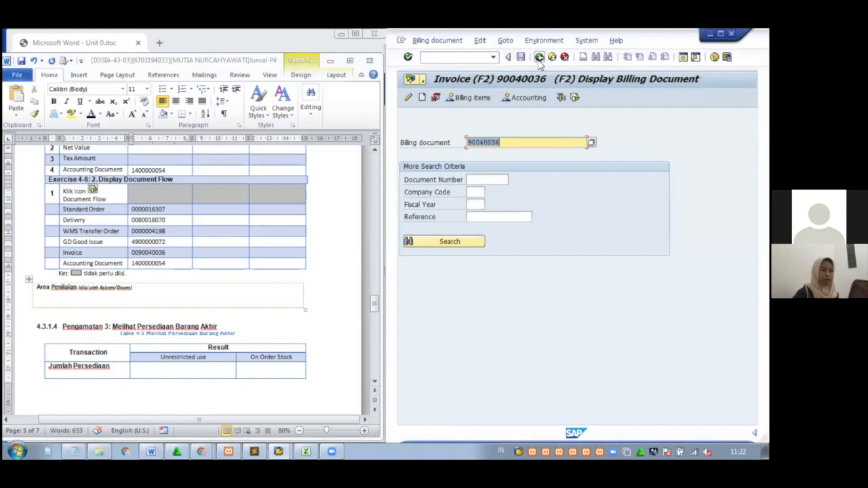
pyautogui.click(540, 57)
pyautogui.click(480, 57)
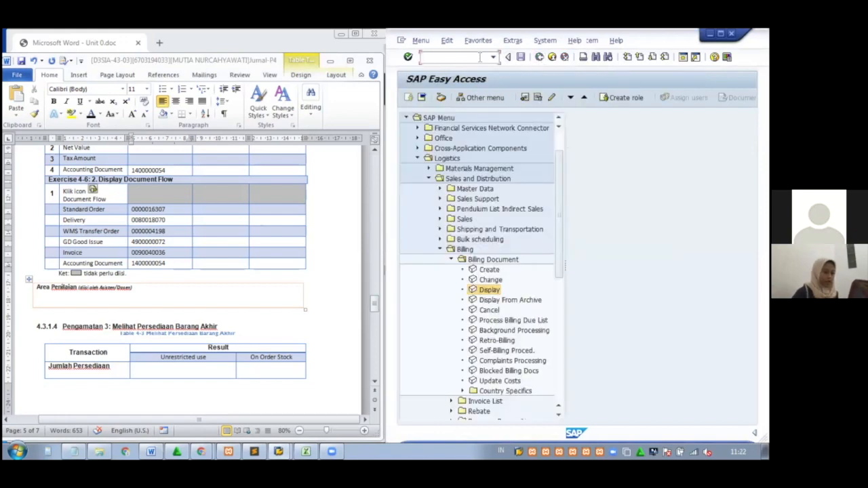
pyautogui.write('MMBE')
pyautogui.press('Return')
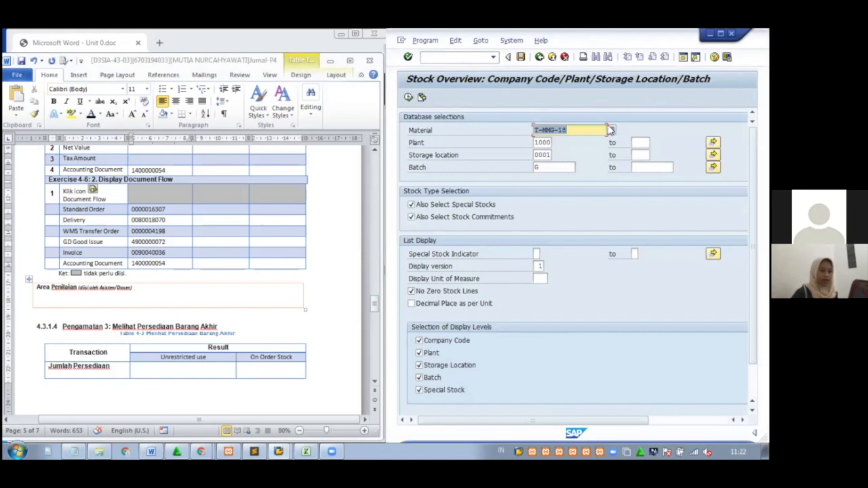
pyautogui.click(408, 97)
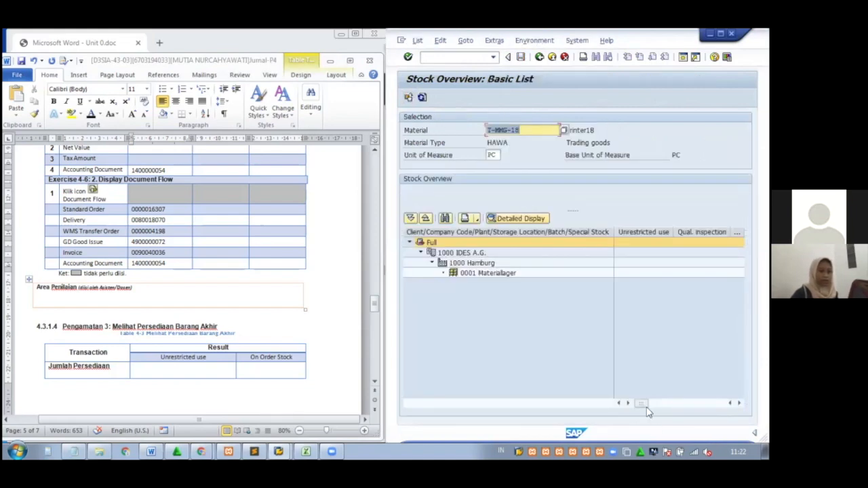
pyautogui.moveTo(645, 404); pyautogui.dragTo(664, 404)
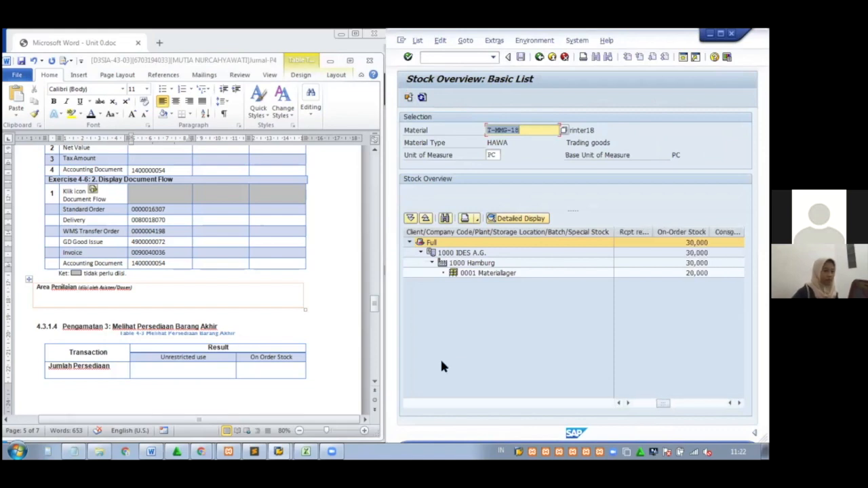
# Enter 30,000 as On Order Stock and a dash for Unrestricted use in the Jumlah Persediaan row
pyautogui.click(285, 369)
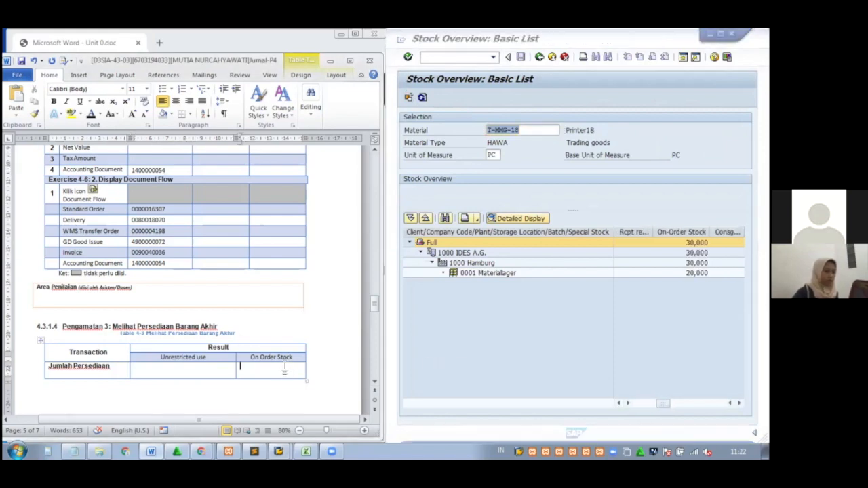
pyautogui.write('30,0')
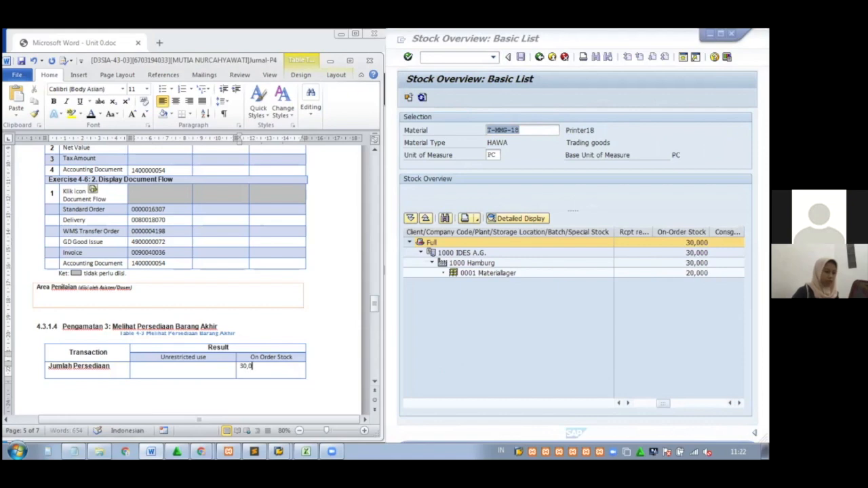
pyautogui.click(217, 370)
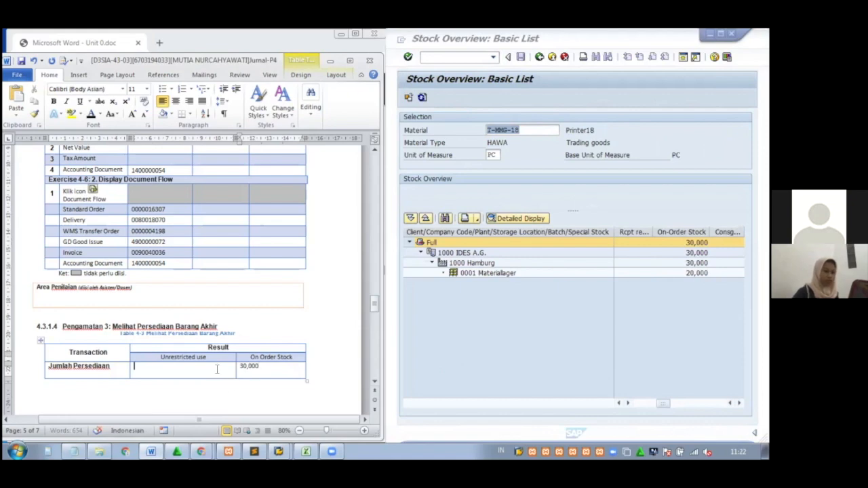
pyautogui.write('-')
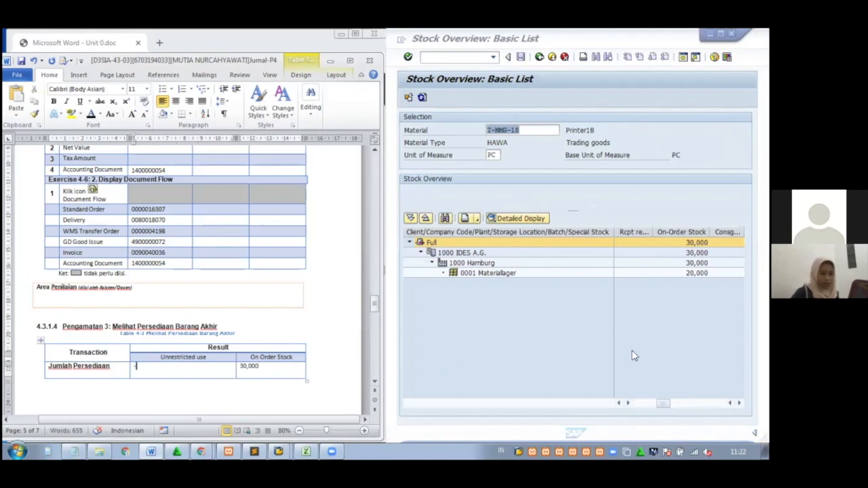
pyautogui.moveTo(661, 405); pyautogui.dragTo(625, 403)
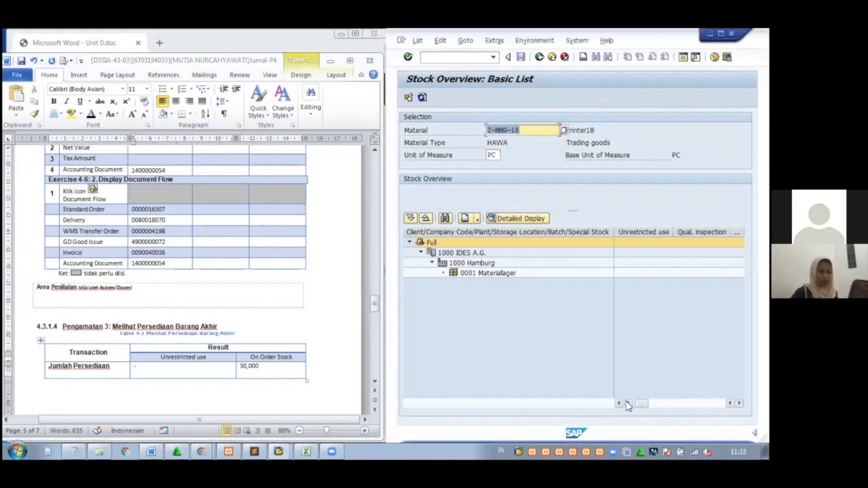
pyautogui.click(642, 243)
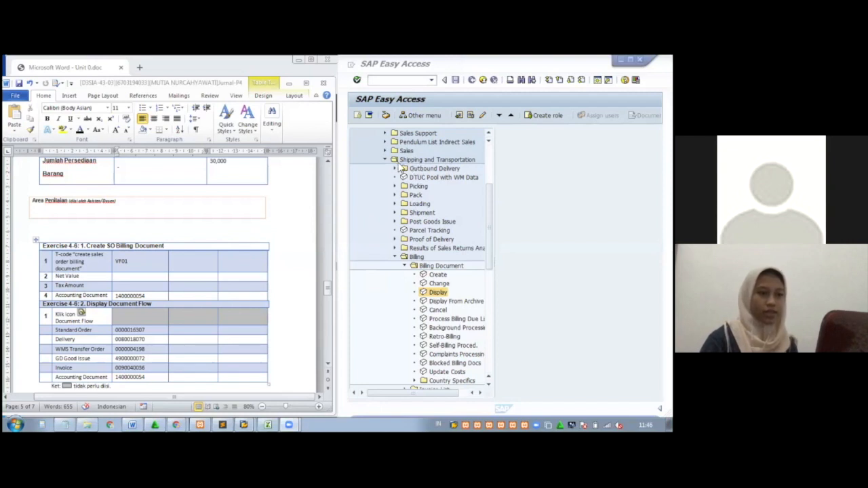
# Display billing document 90040036 from Billing Document > Display, showing net value 3,550.00 EUR
pyautogui.click(505, 204)
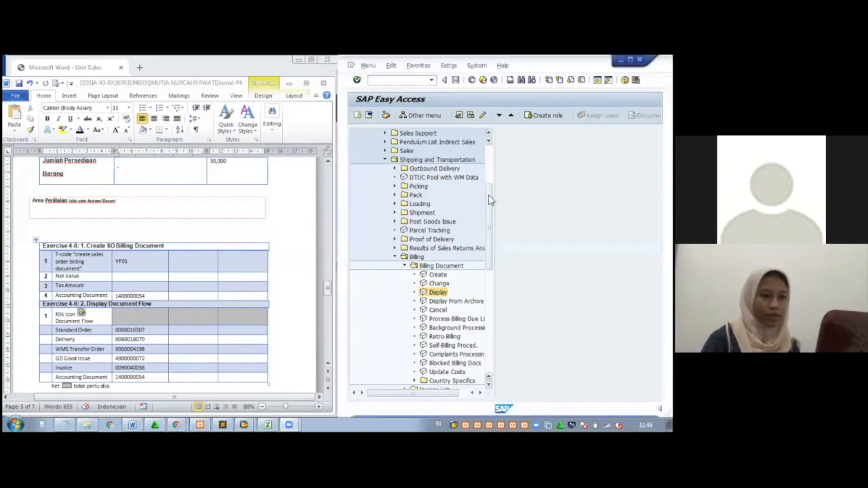
pyautogui.scroll(1, 502, 203)
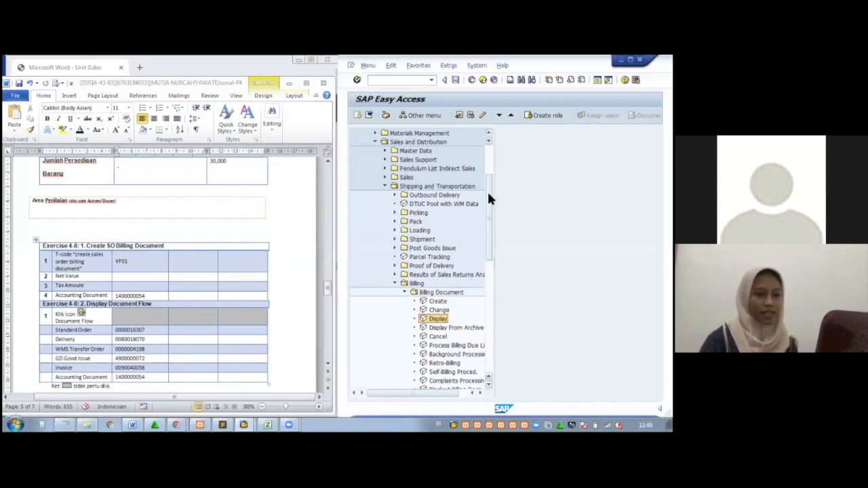
pyautogui.moveTo(489, 193); pyautogui.dragTo(489, 211)
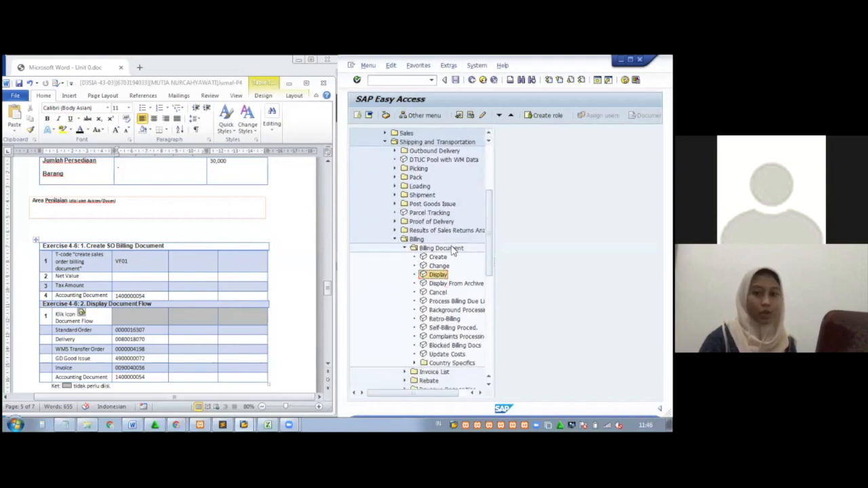
pyautogui.doubleClick(441, 275)
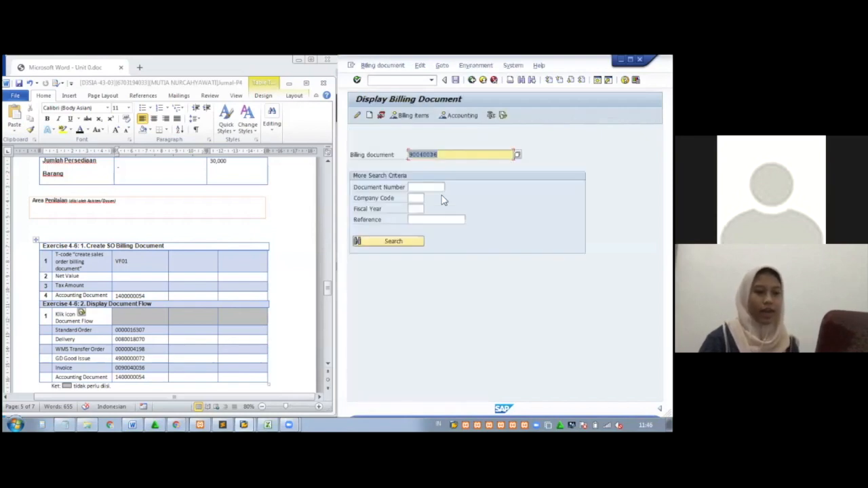
pyautogui.click(456, 154)
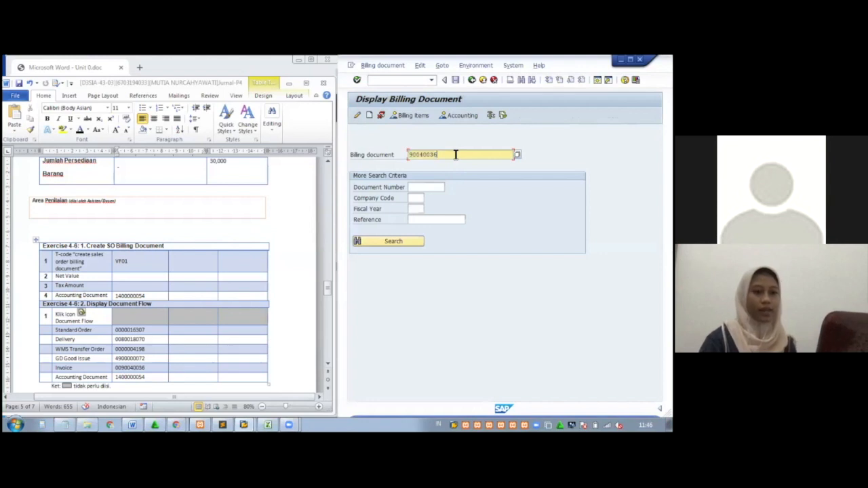
pyautogui.press('Return')
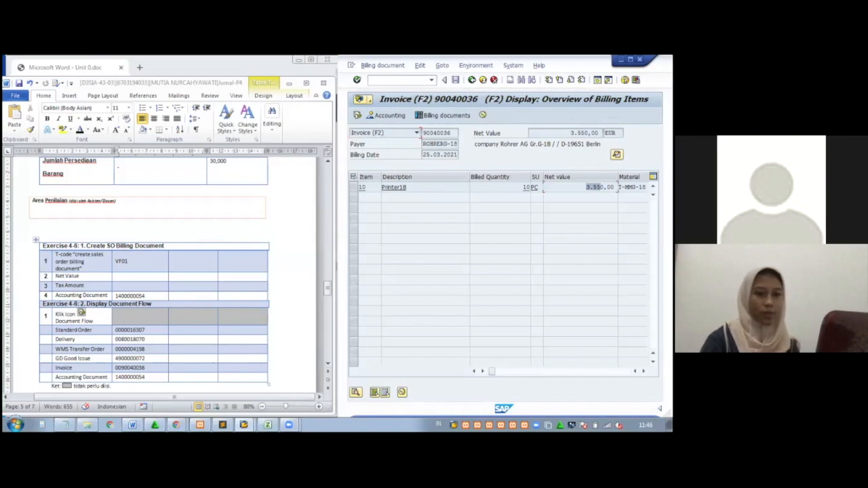
# Copy the net value 3.550,00 from SAP into Word's Net Value cell
pyautogui.click(587, 188)
pyautogui.moveTo(586, 188); pyautogui.dragTo(617, 188)
pyautogui.hotkey('ctrl', 'c')
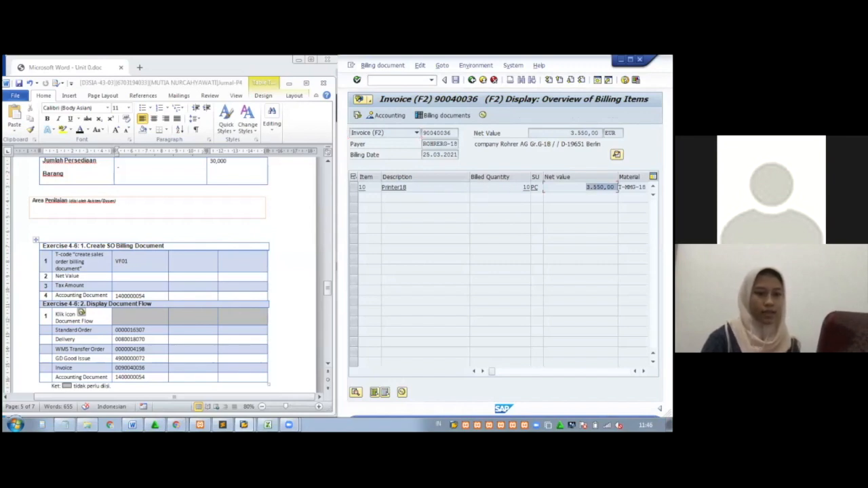
pyautogui.click(617, 187)
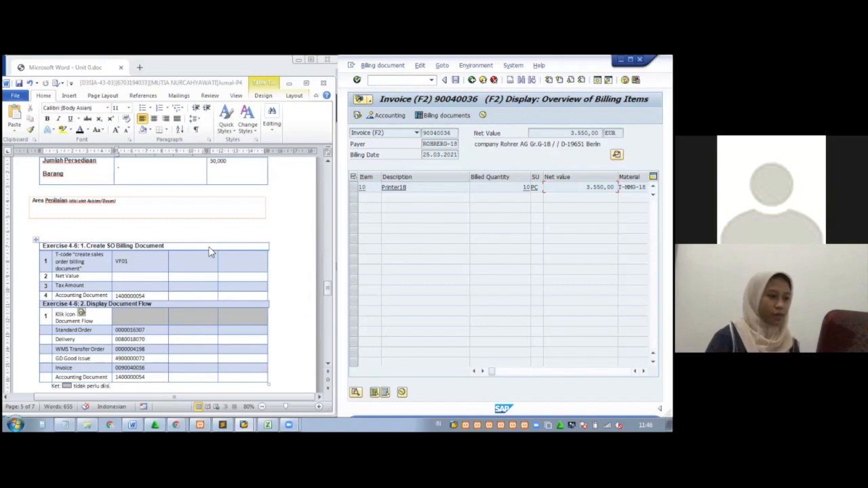
pyautogui.click(144, 279)
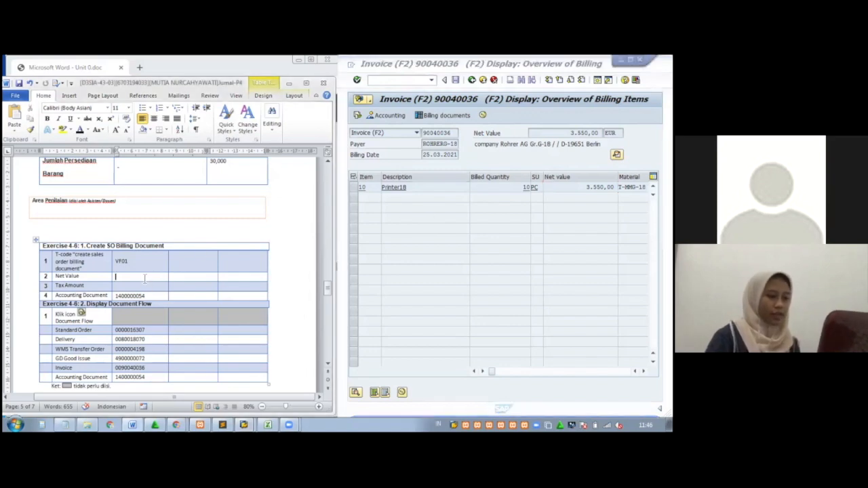
pyautogui.hotkey('ctrl', 'v')
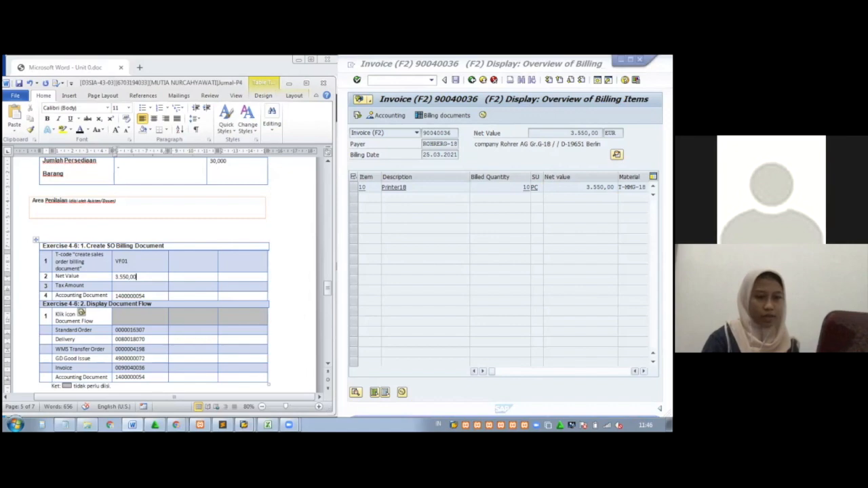
# Copy the tax amount 532,50 into the Tax Amount cell, then display the document flow in SAP
pyautogui.click(504, 372)
pyautogui.moveTo(498, 190); pyautogui.dragTo(464, 189)
pyautogui.hotkey('ctrl', 'c')
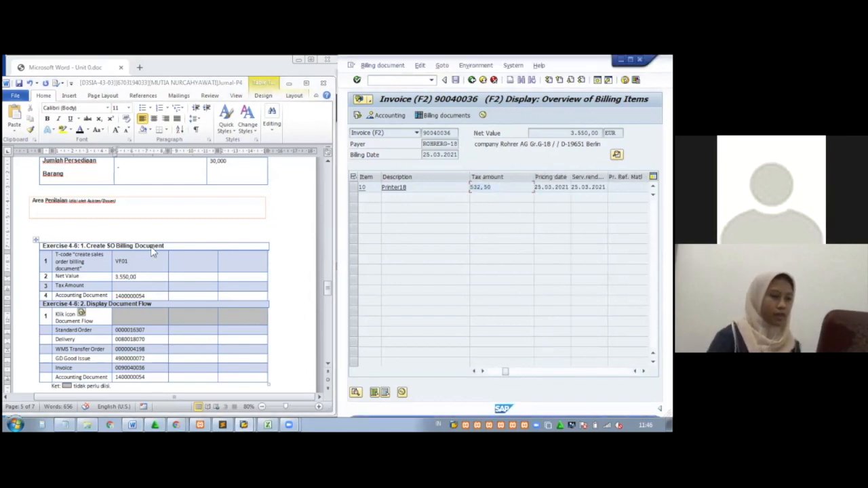
pyautogui.click(144, 287)
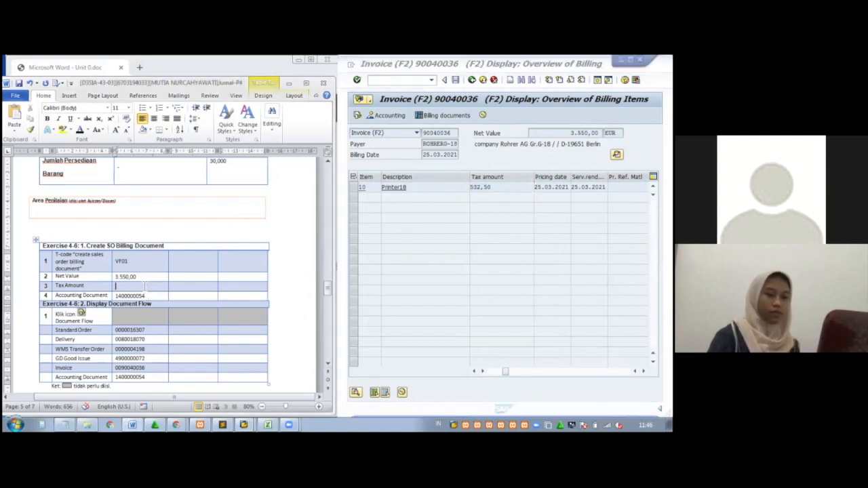
pyautogui.hotkey('ctrl', 'v')
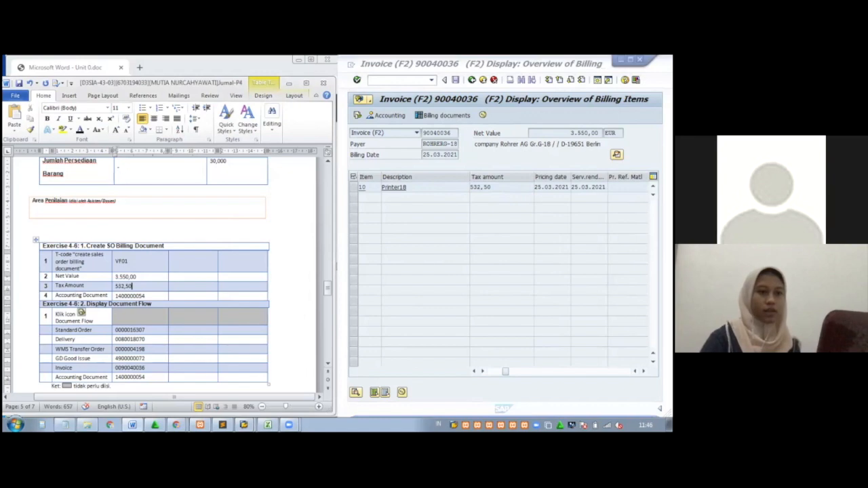
pyautogui.click(359, 115)
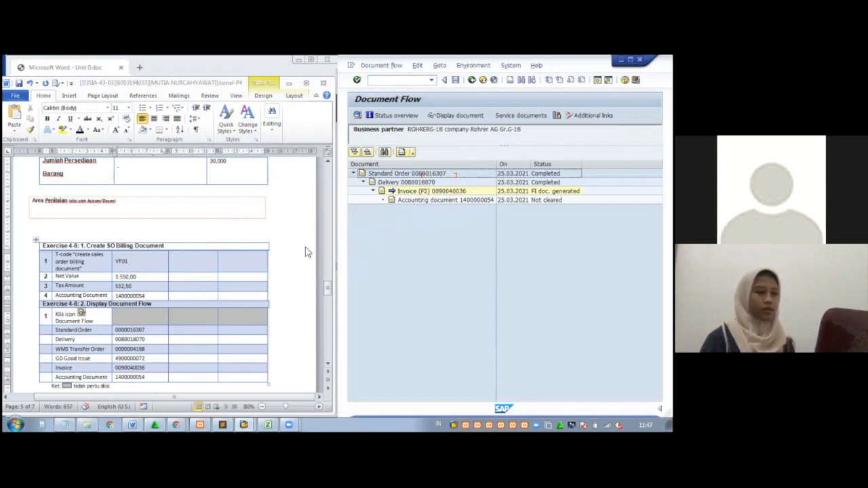
pyautogui.moveTo(329, 289); pyautogui.dragTo(329, 292)
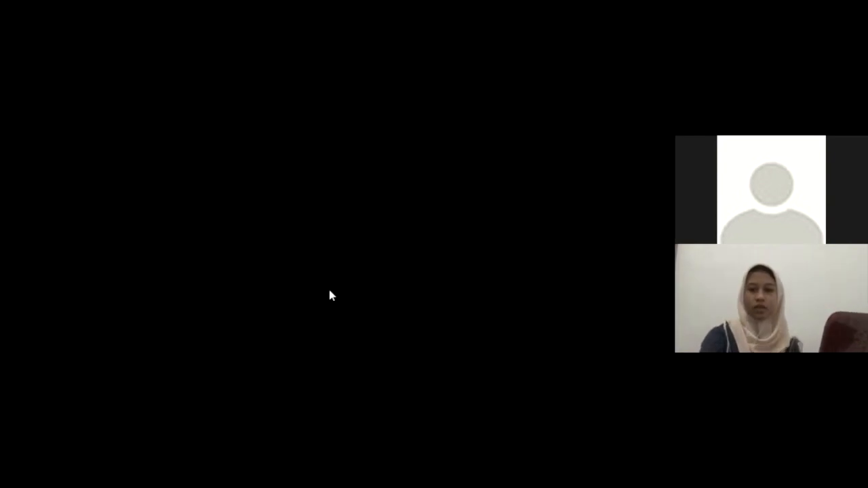
pyautogui.moveTo(329, 291)
pyautogui.mouseDown()
pyautogui.moveTo(326, 281)
pyautogui.moveTo(327, 297)
pyautogui.mouseUp()
pyautogui.moveTo(328, 302); pyautogui.dragTo(326, 294)
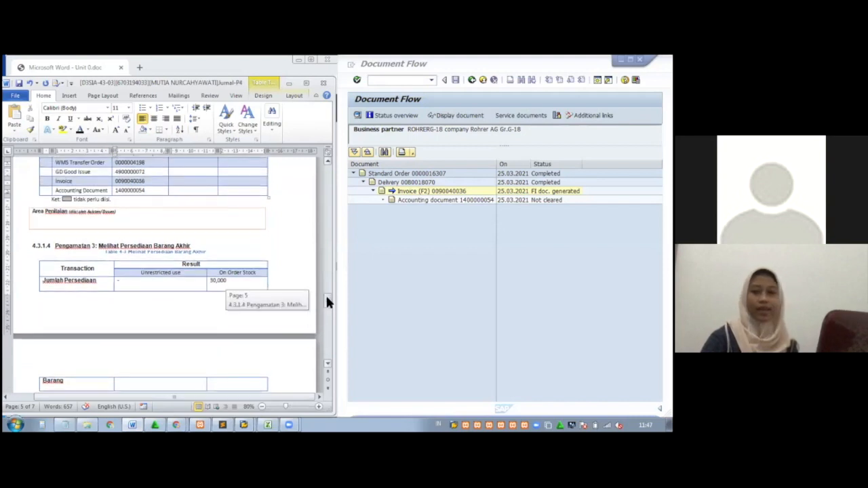